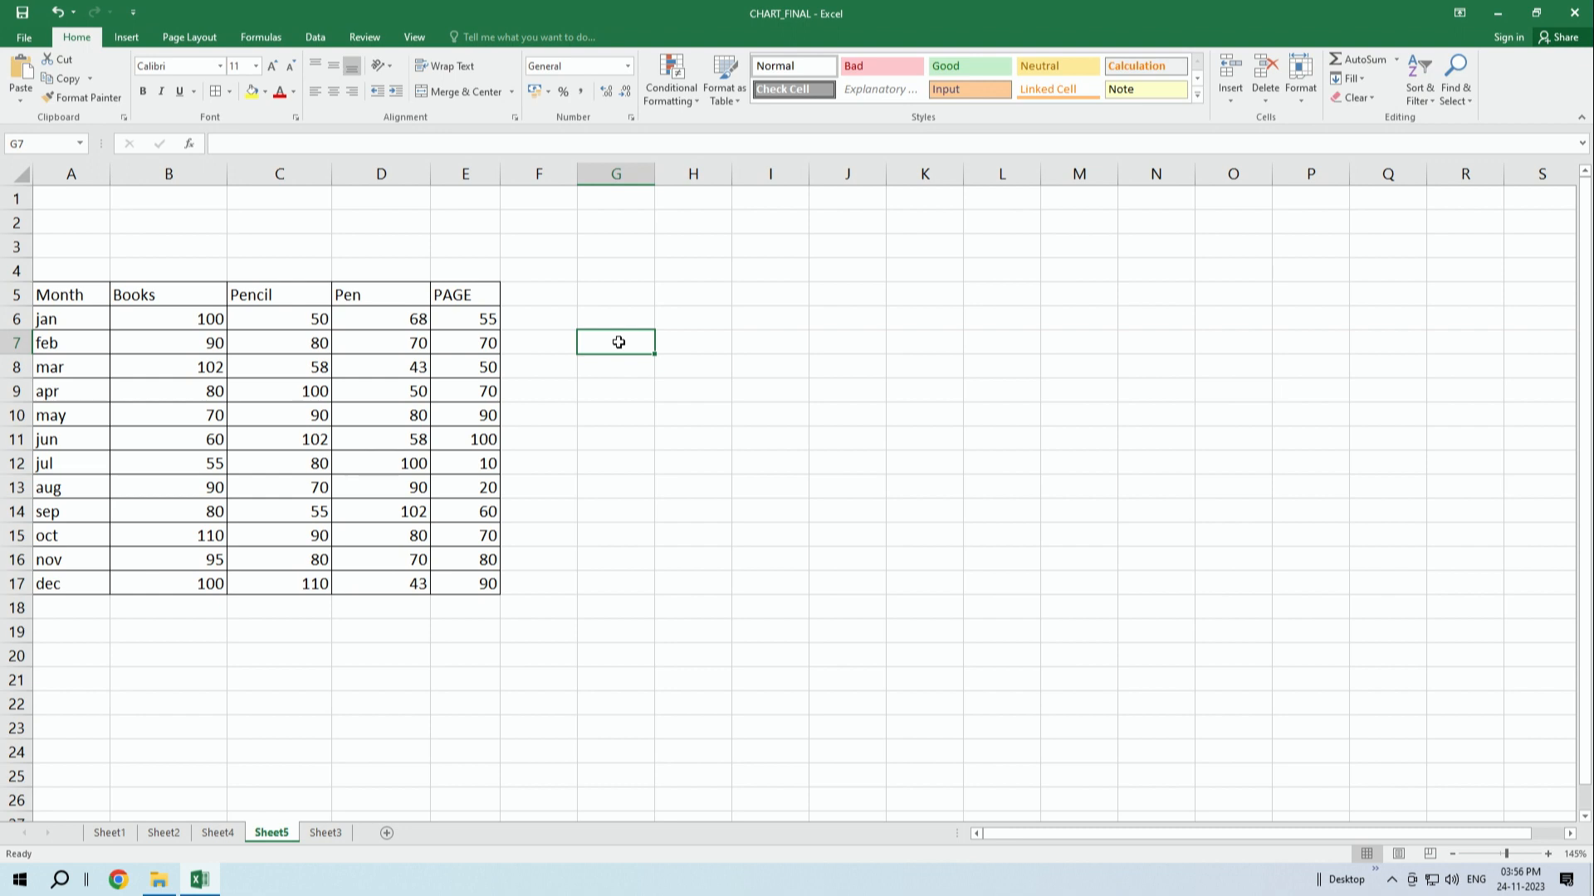
- Insert a 2-D clustered column chart from the data in A5:E17, place it beside the table and make it taller
{"action": "left_click", "coordinate": [563, 366]}
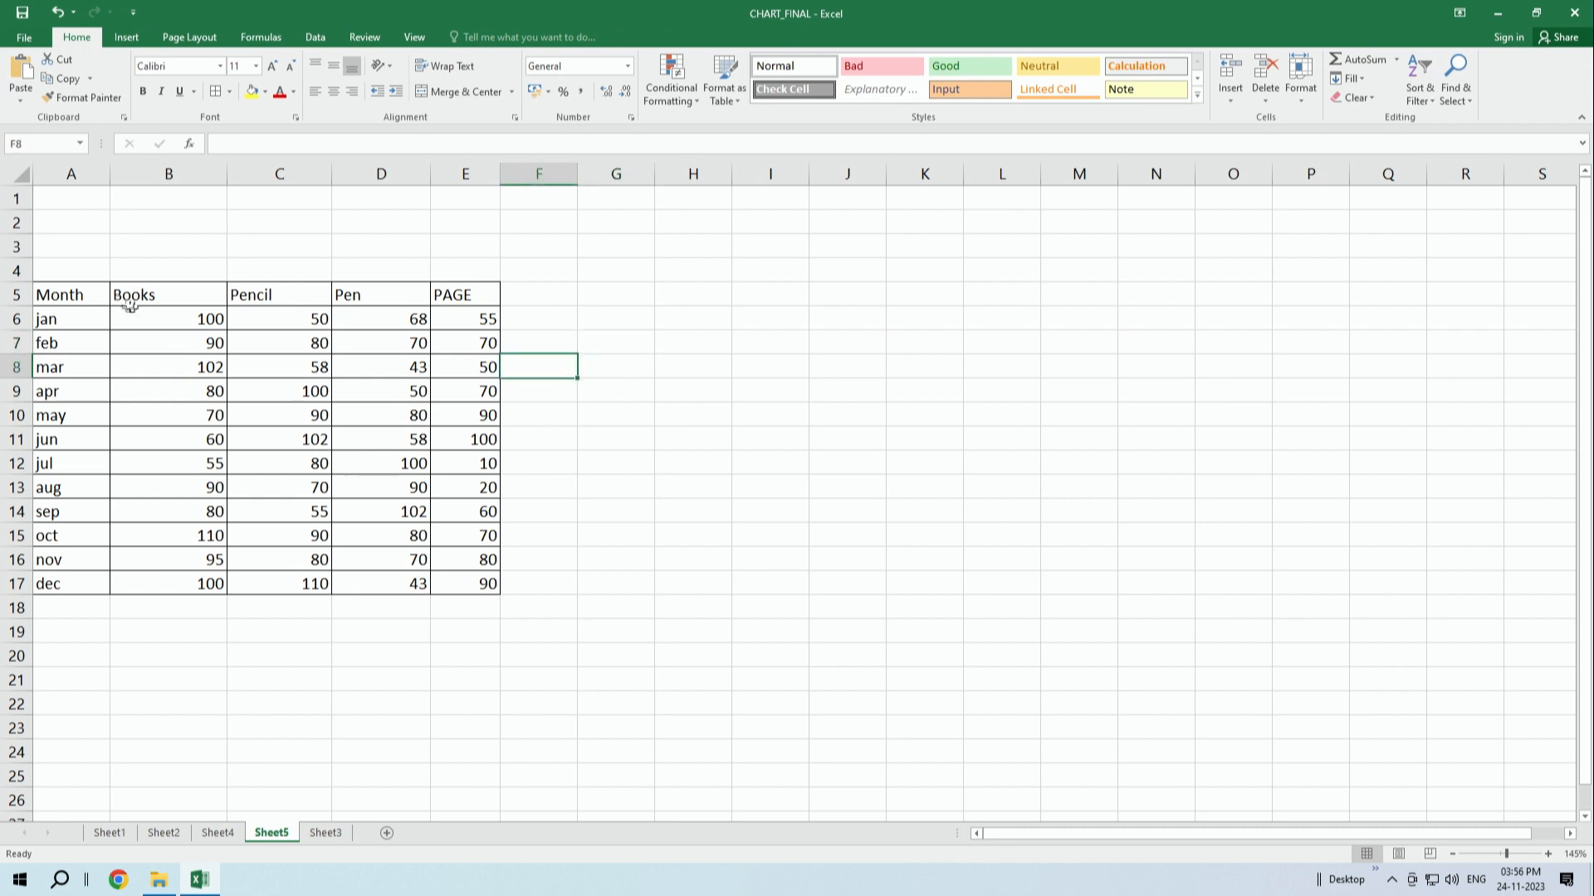
{"action": "left_click_drag", "start_coordinate": [72, 292], "coordinate": [487, 587]}
{"action": "left_click", "coordinate": [789, 415]}
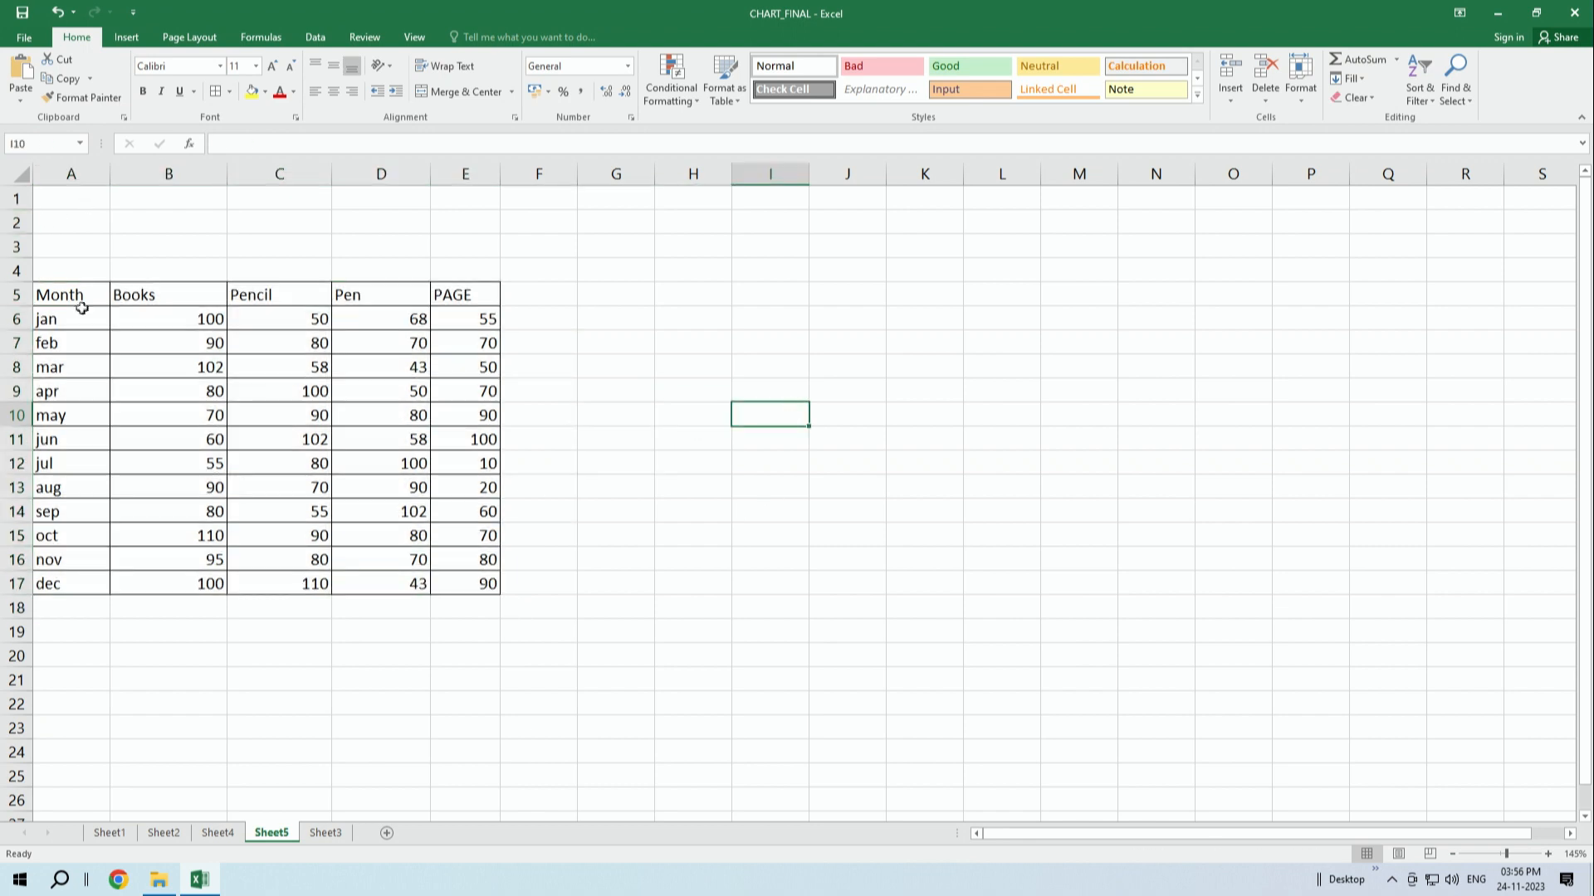
{"action": "left_click_drag", "start_coordinate": [62, 297], "coordinate": [485, 586]}
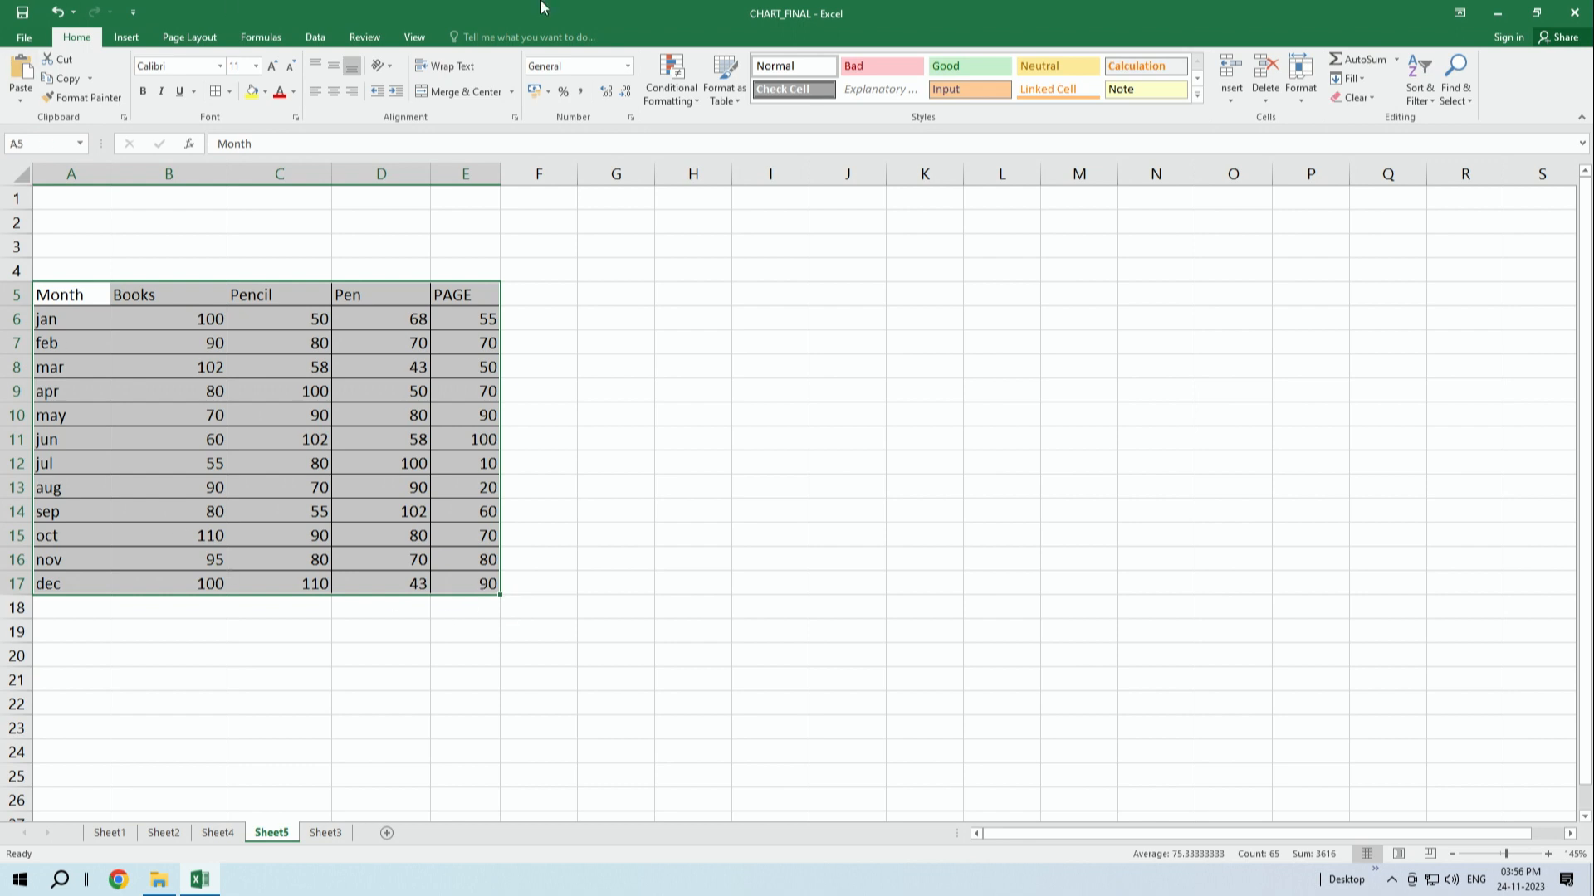
{"action": "left_click", "coordinate": [127, 38]}
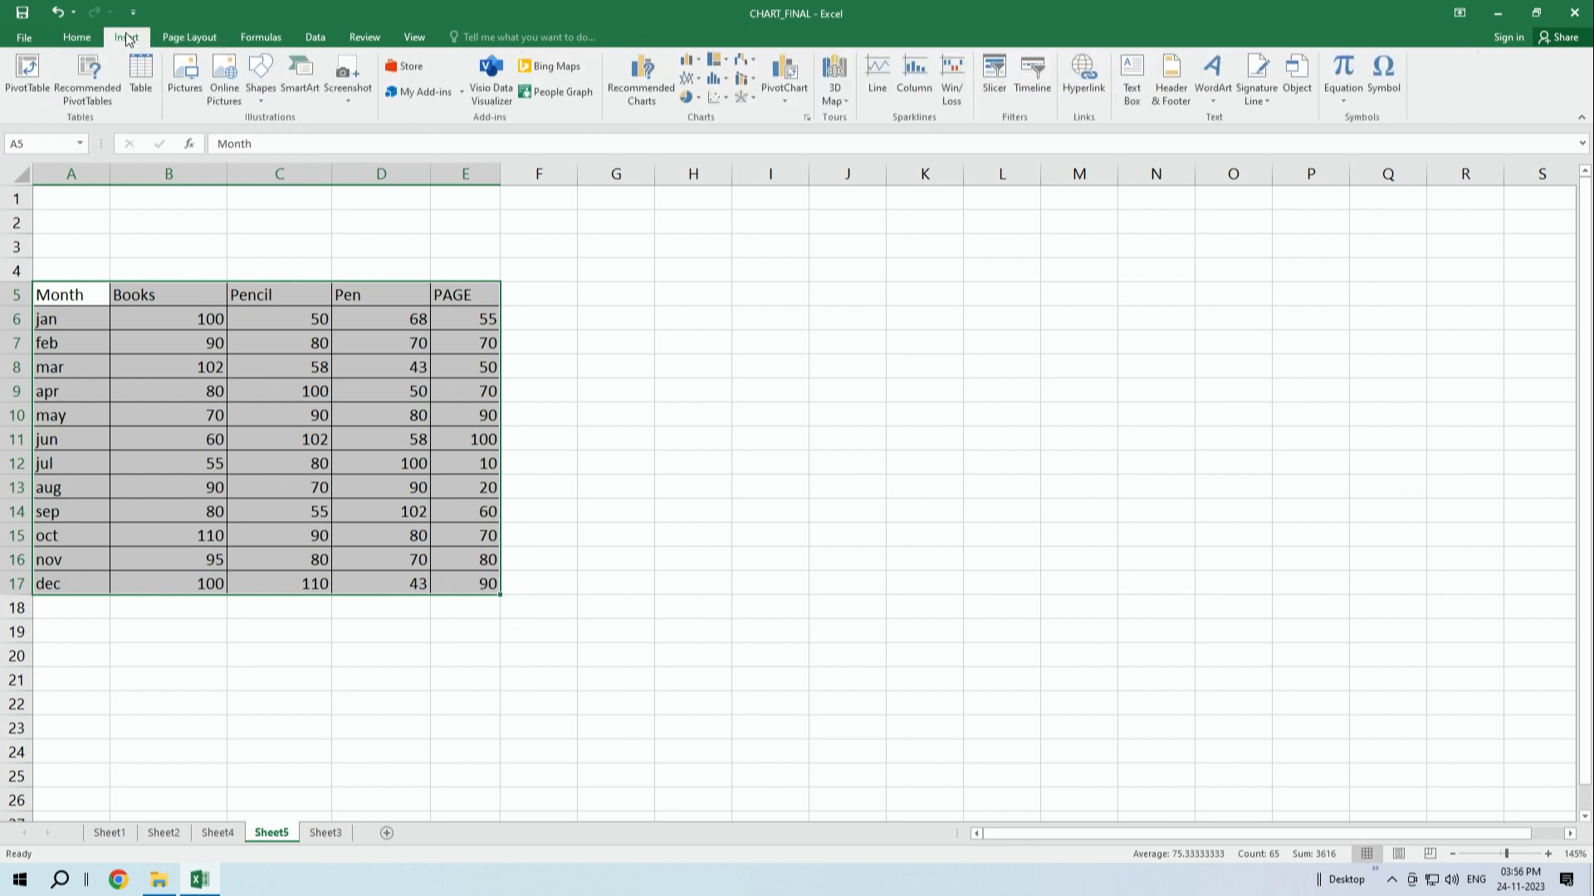
{"action": "left_click", "coordinate": [689, 67]}
{"action": "left_click", "coordinate": [702, 112]}
{"action": "left_click_drag", "start_coordinate": [739, 383], "coordinate": [787, 284]}
{"action": "left_click_drag", "start_coordinate": [868, 586], "coordinate": [867, 621]}
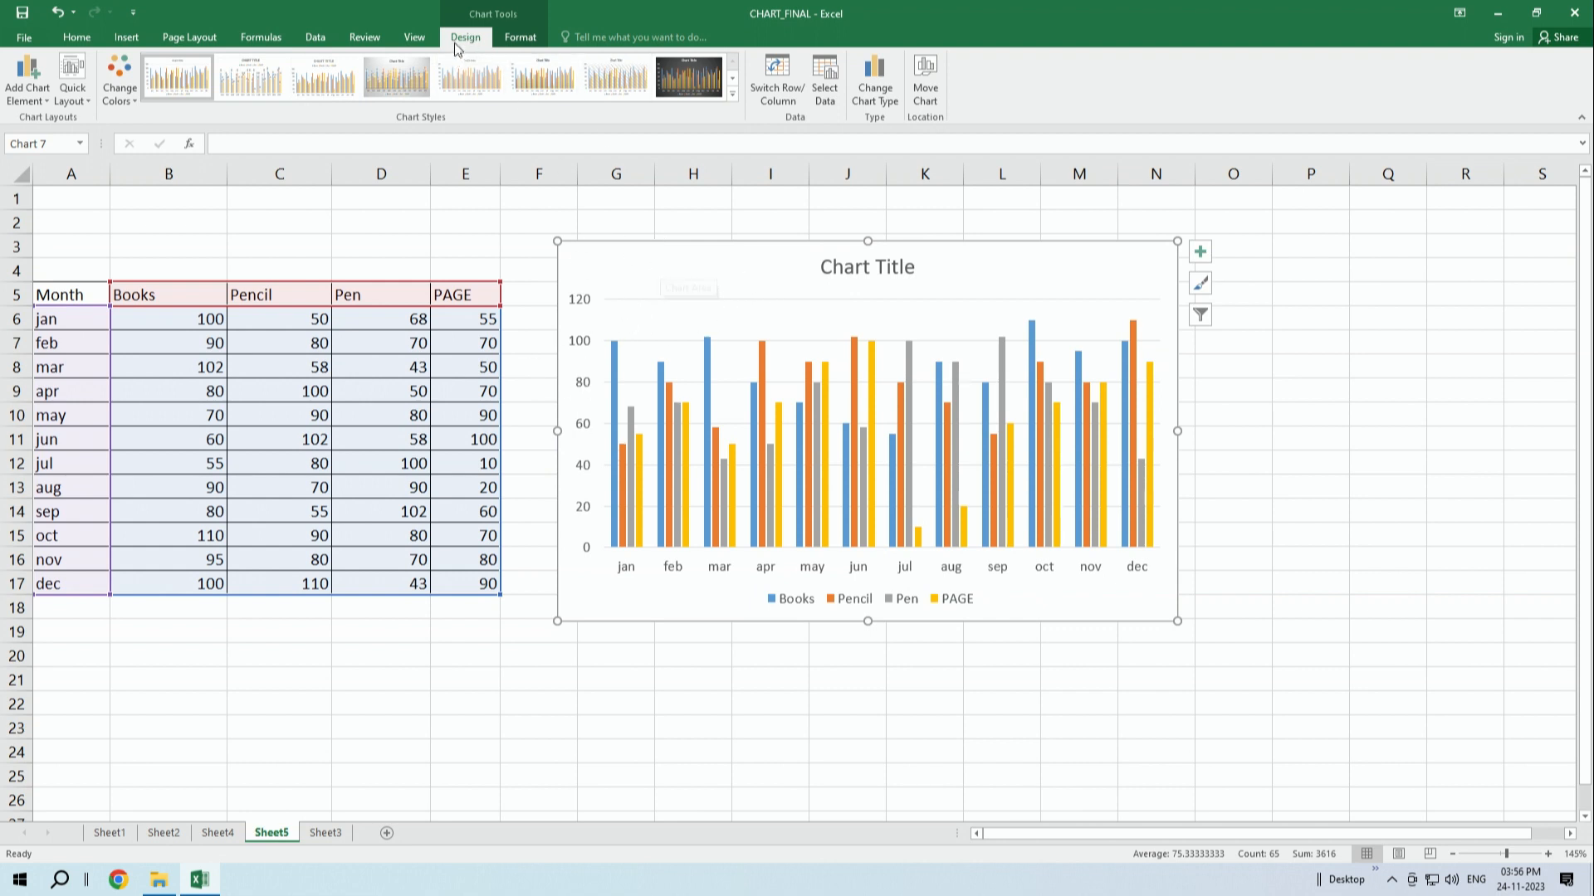
- Apply the quick layout with a data table and vertical axis title to the chart, and enlarge the chart
{"action": "left_click", "coordinate": [87, 105]}
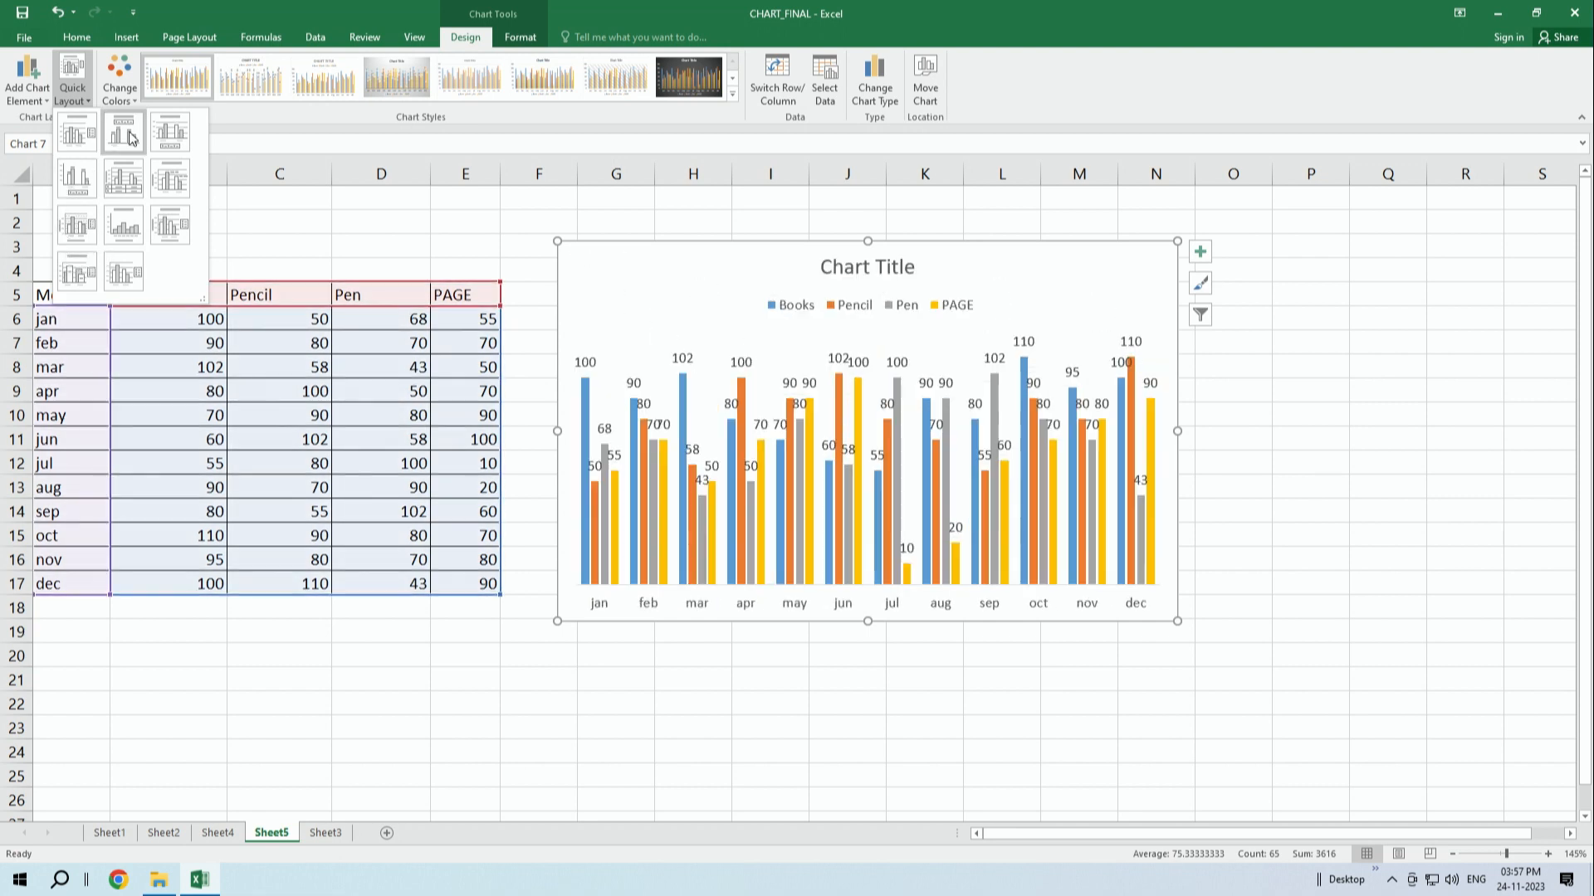
{"action": "left_click", "coordinate": [125, 187]}
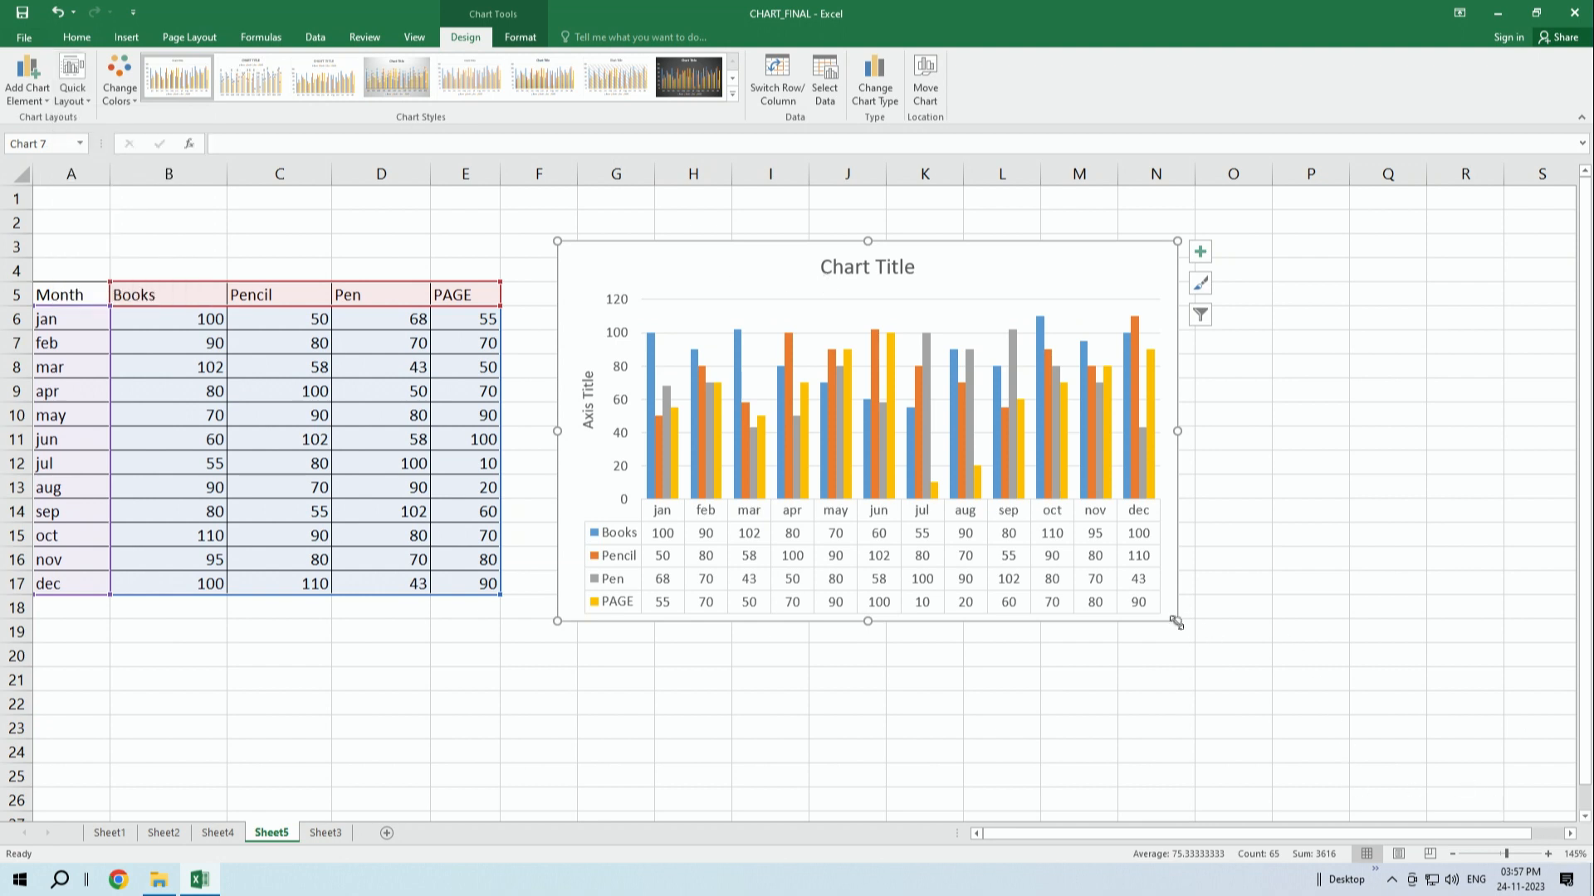
{"action": "left_click_drag", "start_coordinate": [1177, 622], "coordinate": [1248, 693]}
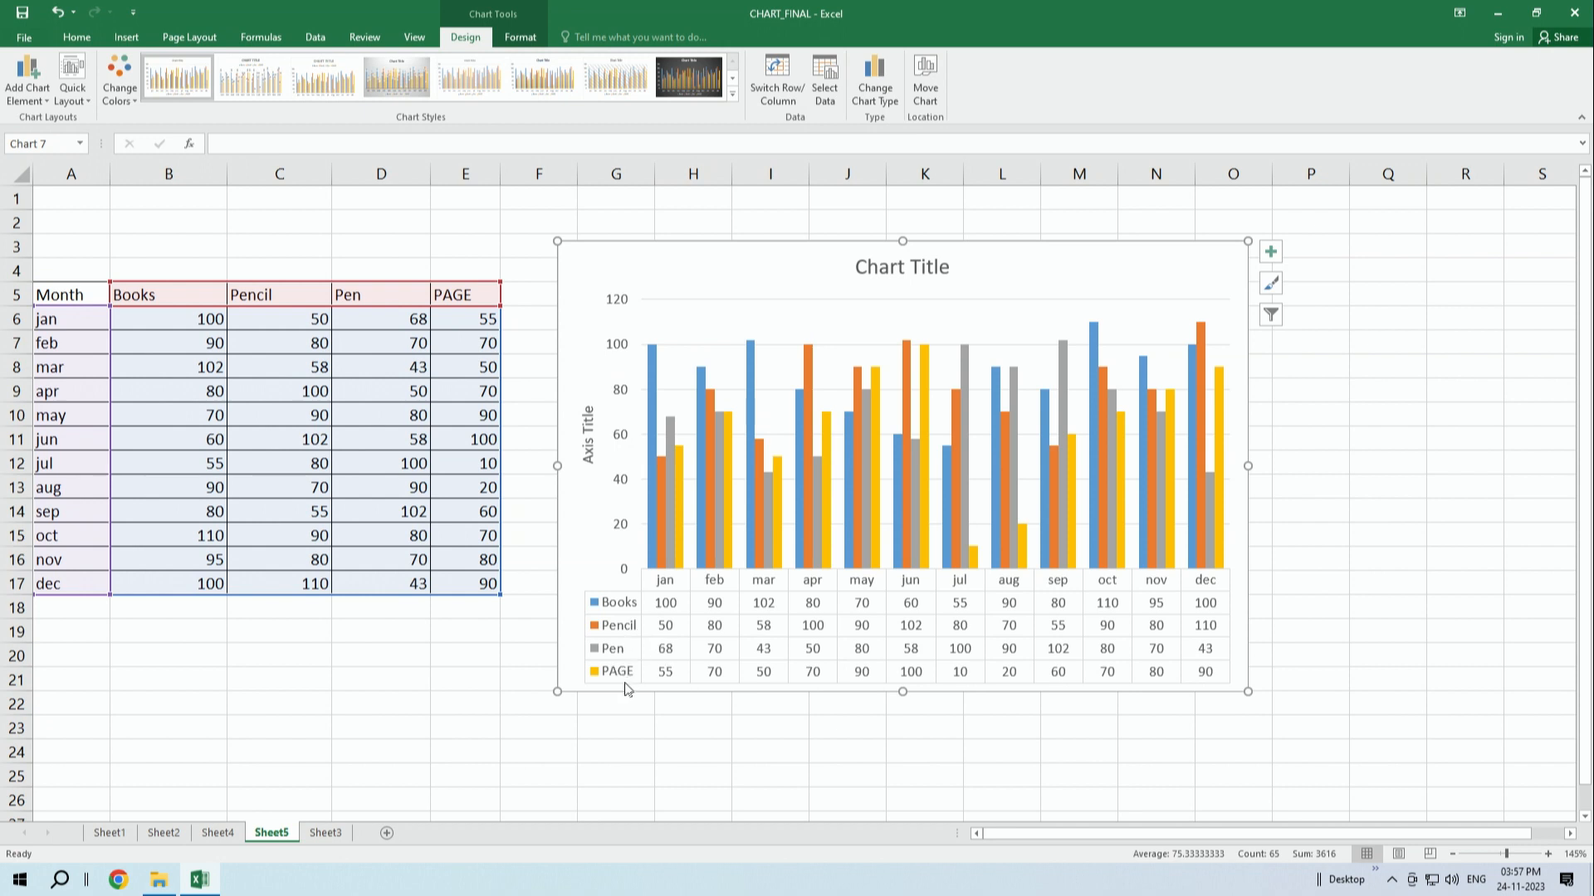
{"action": "left_click", "coordinate": [658, 608]}
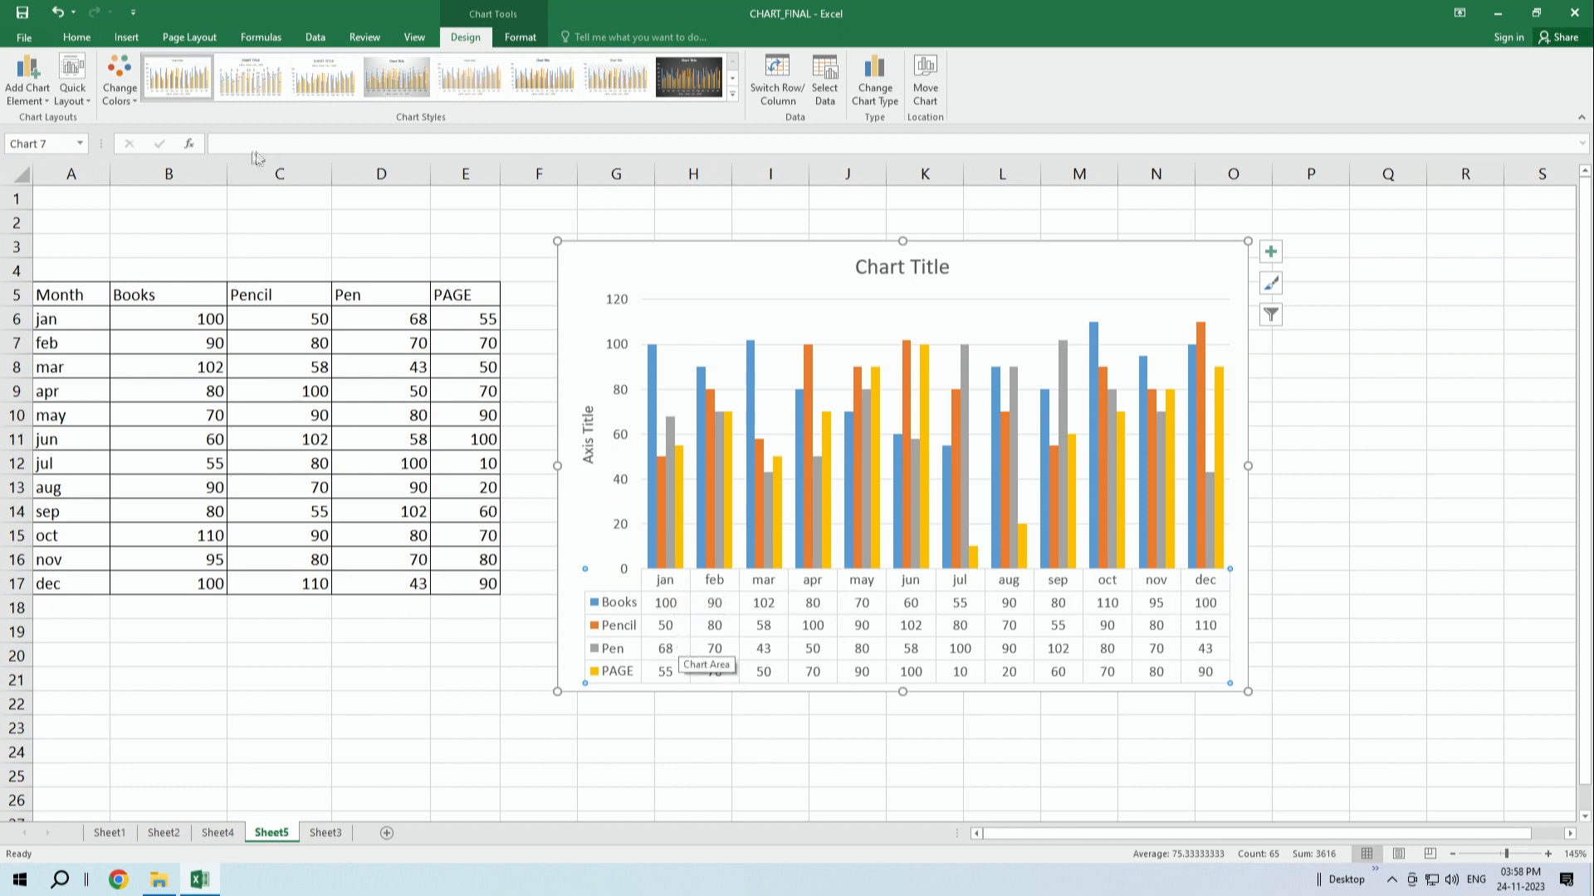
- Try the quick layout with the legend below the plot, and reapply the layout with the data table
{"action": "left_click", "coordinate": [82, 101]}
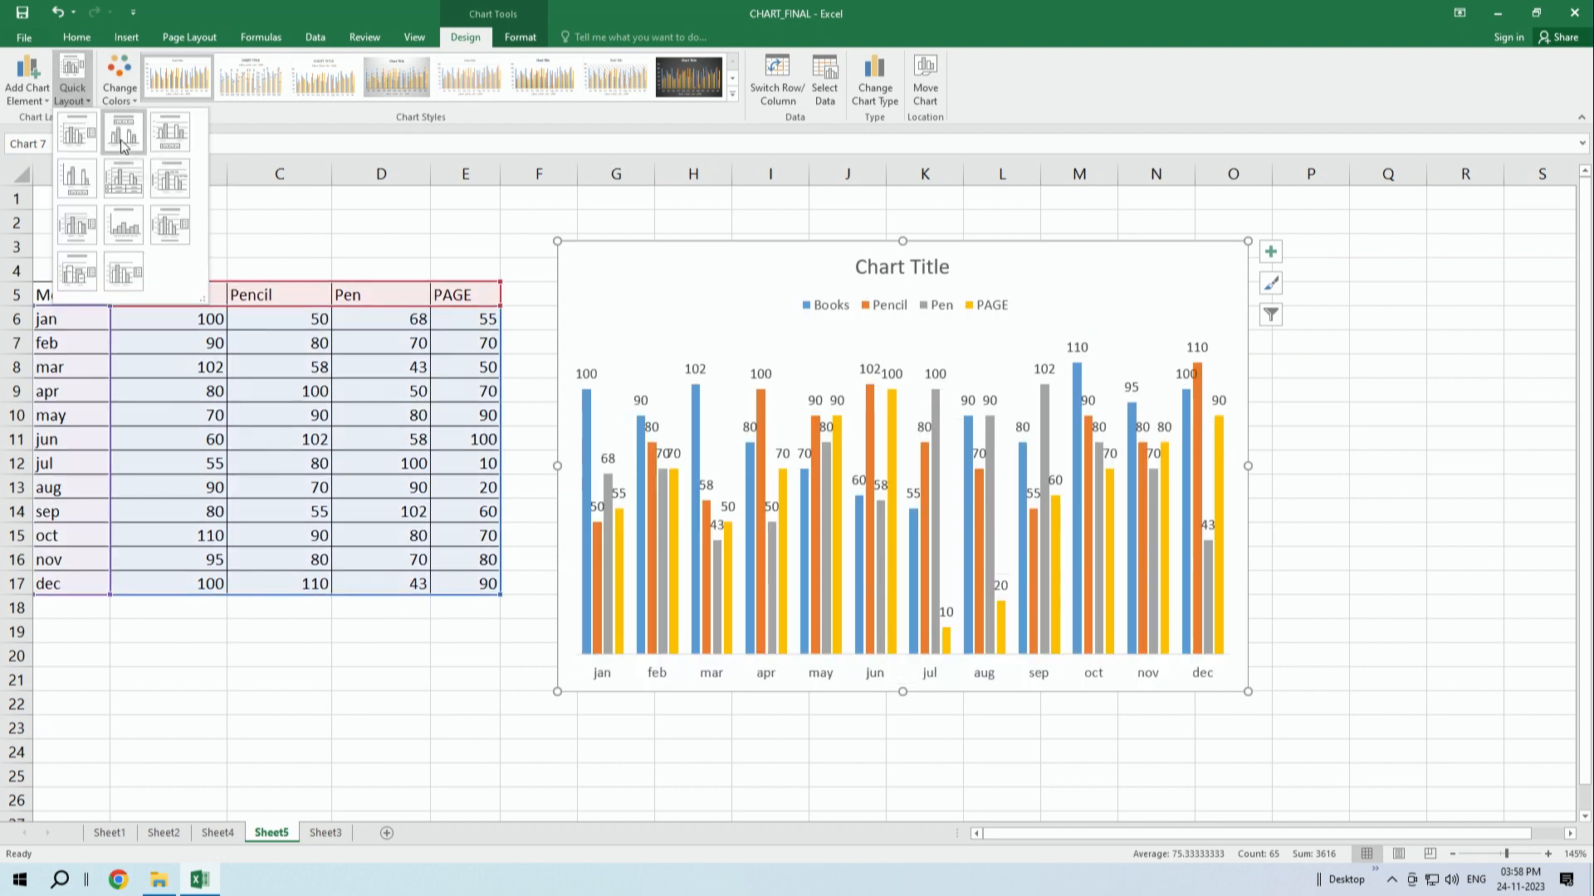
{"action": "left_click", "coordinate": [170, 133]}
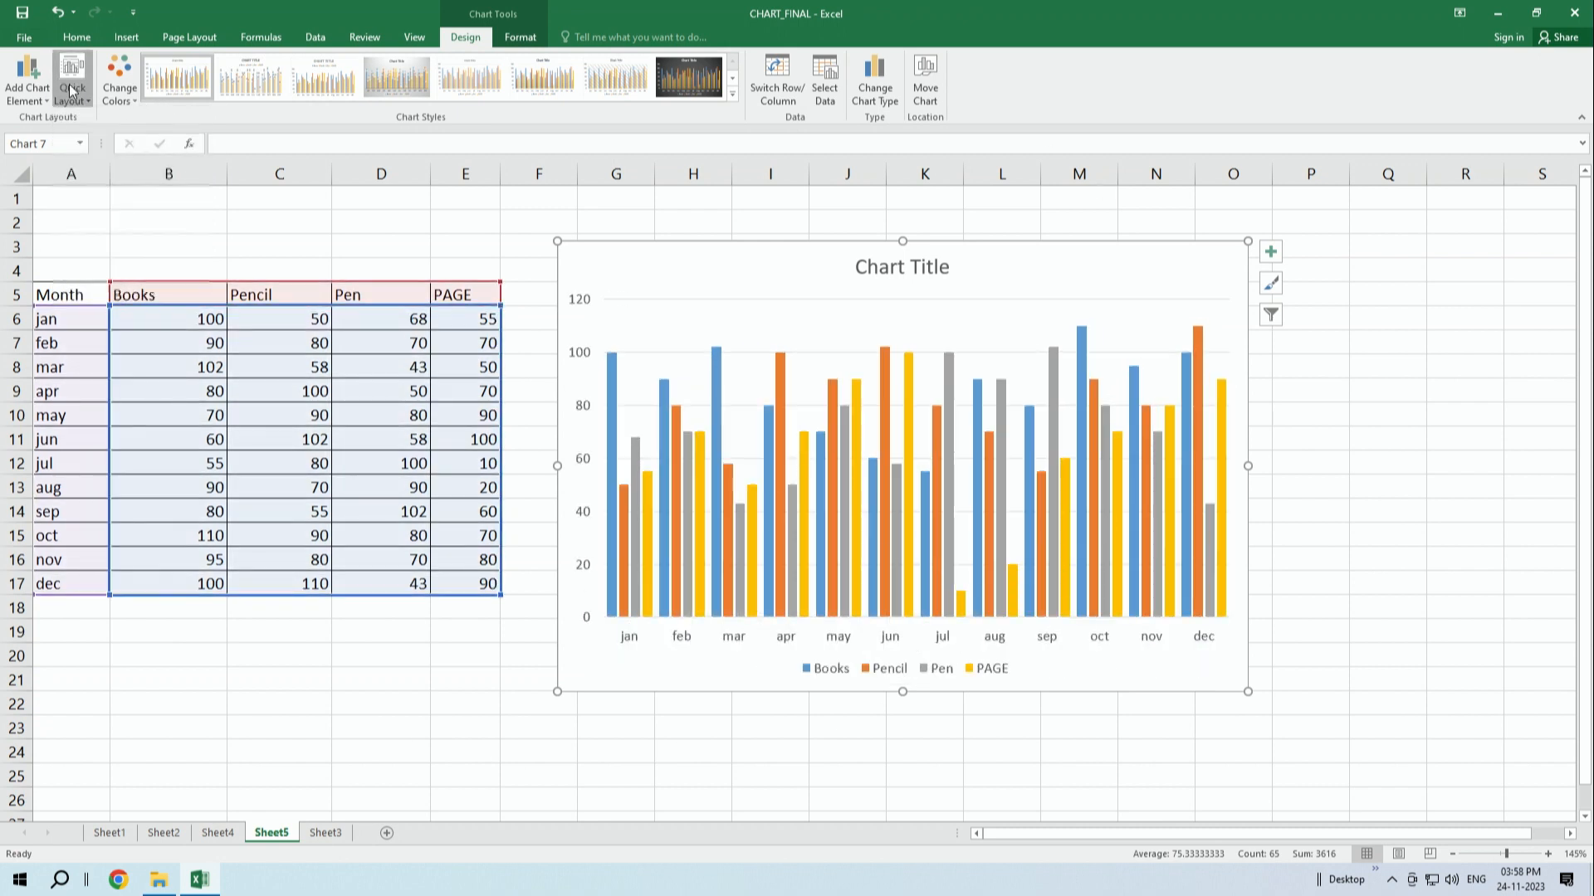
{"action": "left_click", "coordinate": [73, 91]}
{"action": "left_click", "coordinate": [123, 177]}
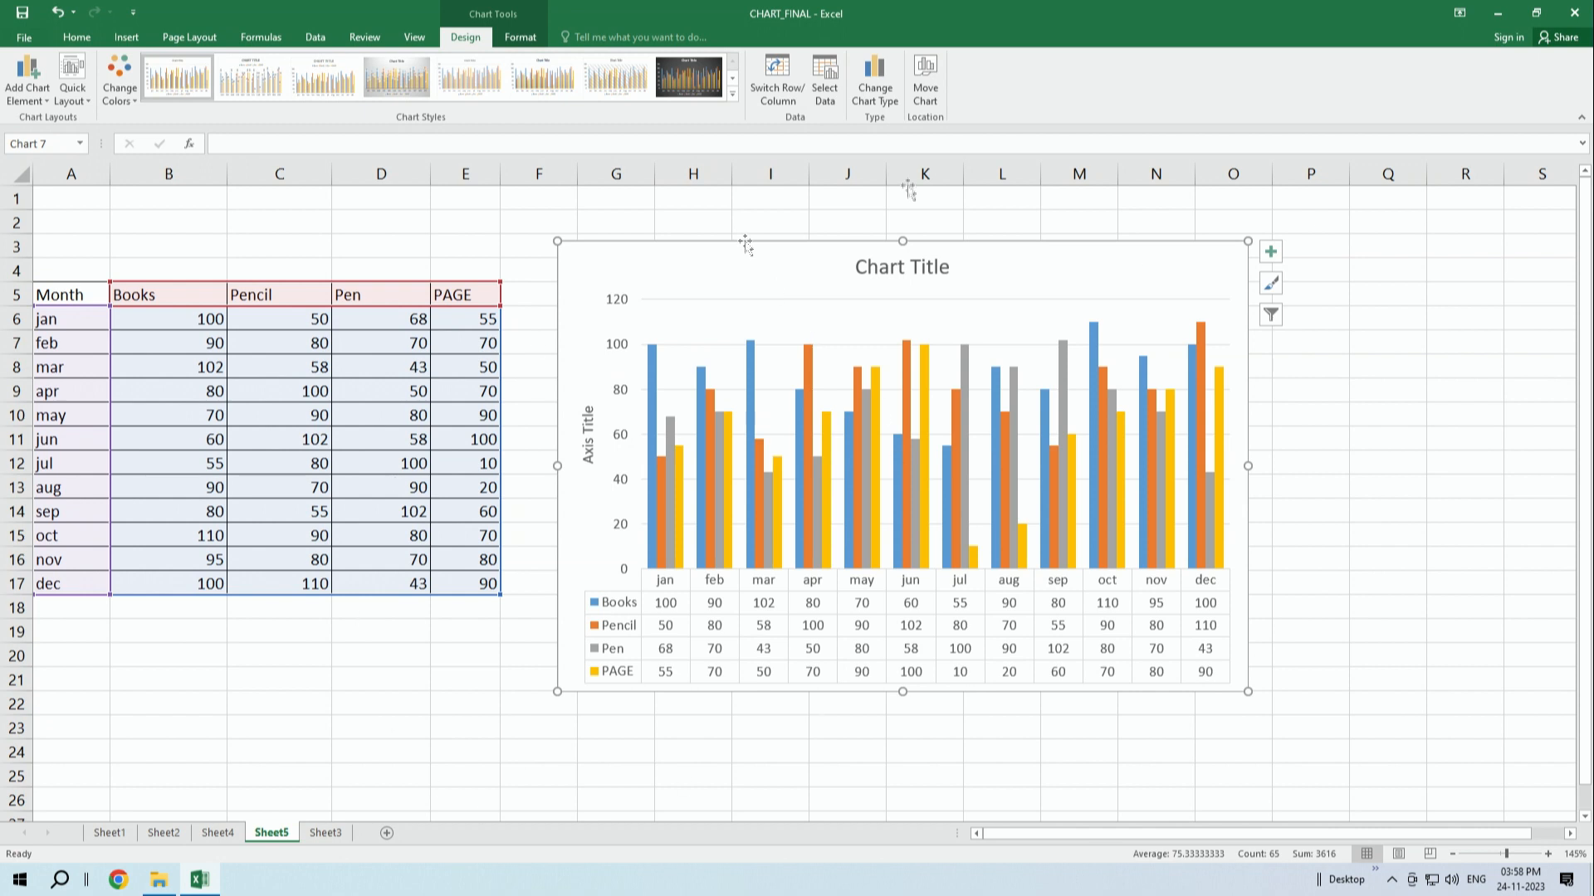
- Set the maximum bound of the chart's vertical axis to 120
{"action": "left_click", "coordinate": [641, 322]}
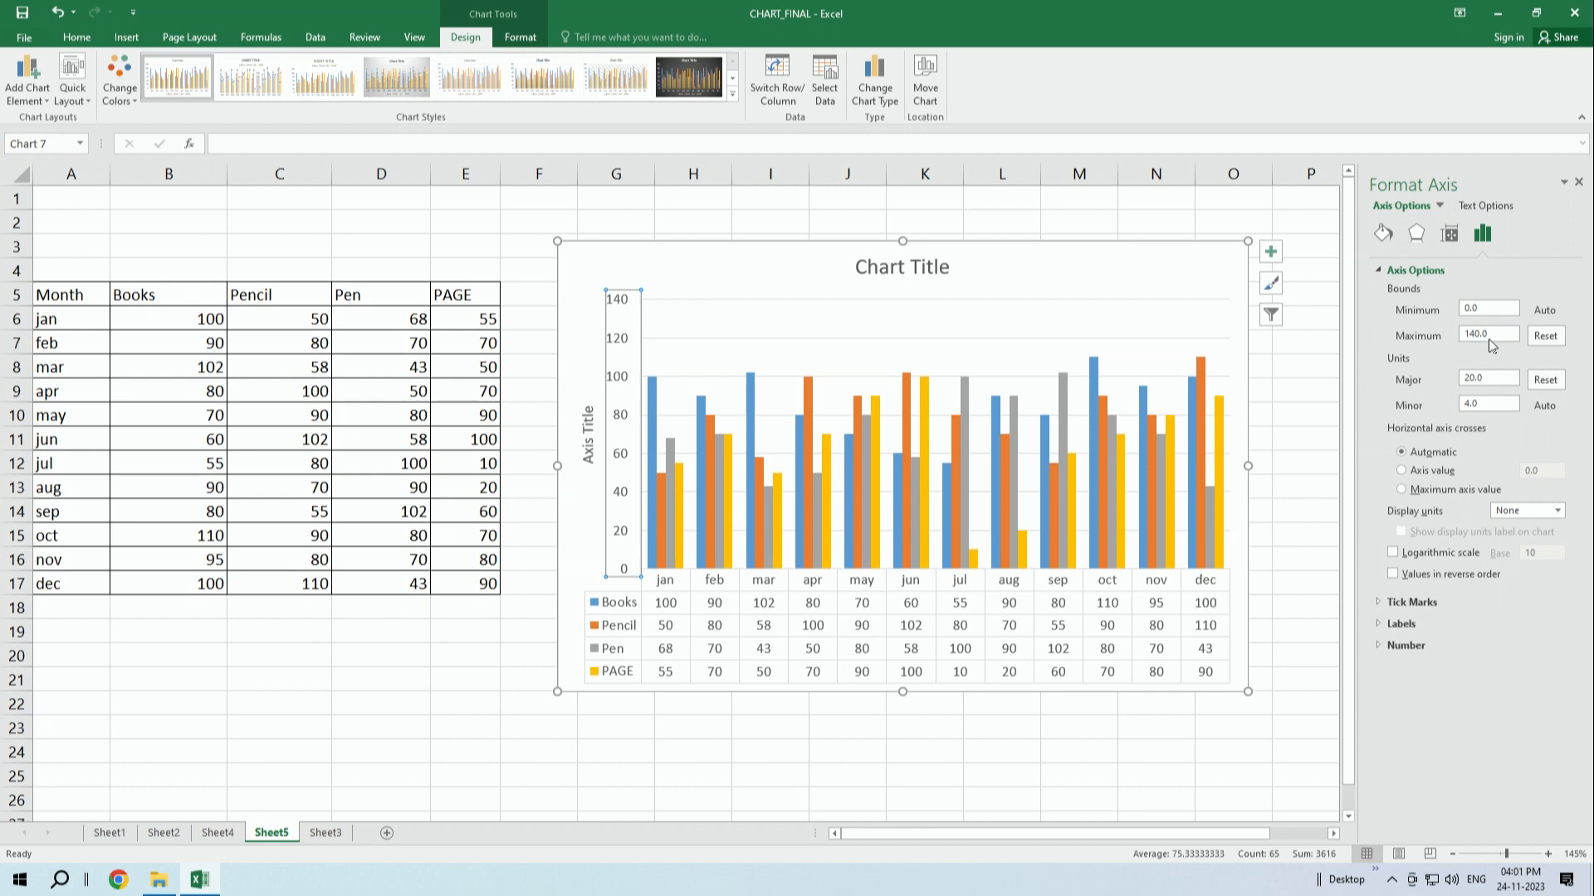
{"action": "left_click", "coordinate": [1496, 335]}
{"action": "left_click_drag", "start_coordinate": [1494, 336], "coordinate": [1426, 340]}
{"action": "type", "text": "120"}
{"action": "key", "text": "Tab"}
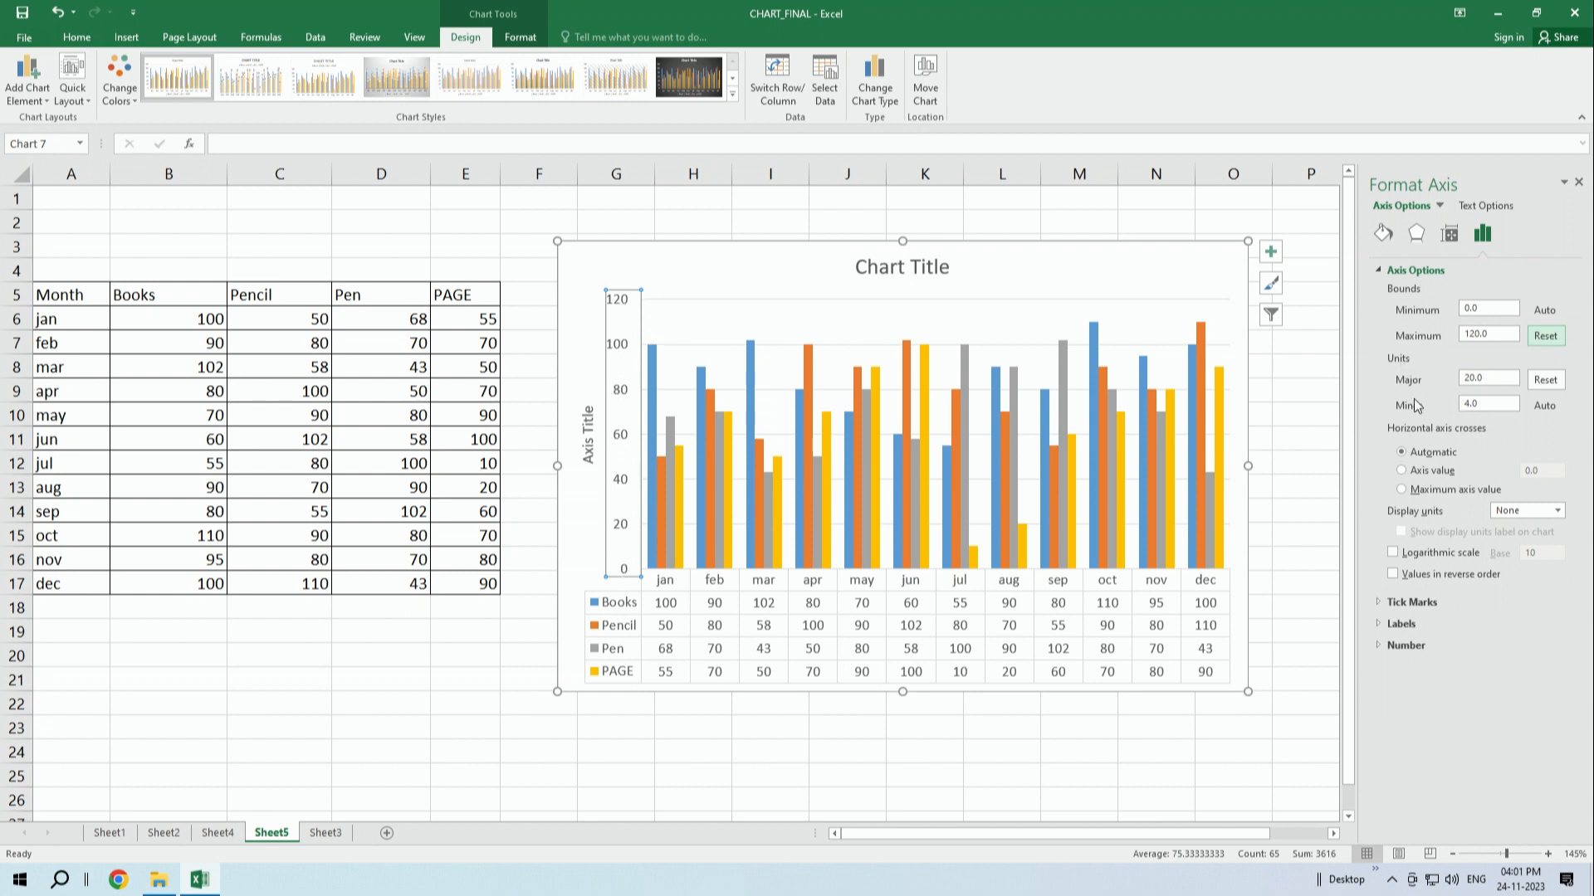
- Set the major unit of the vertical axis to 10
{"action": "left_click", "coordinate": [1489, 378]}
{"action": "double_click", "coordinate": [1489, 377]}
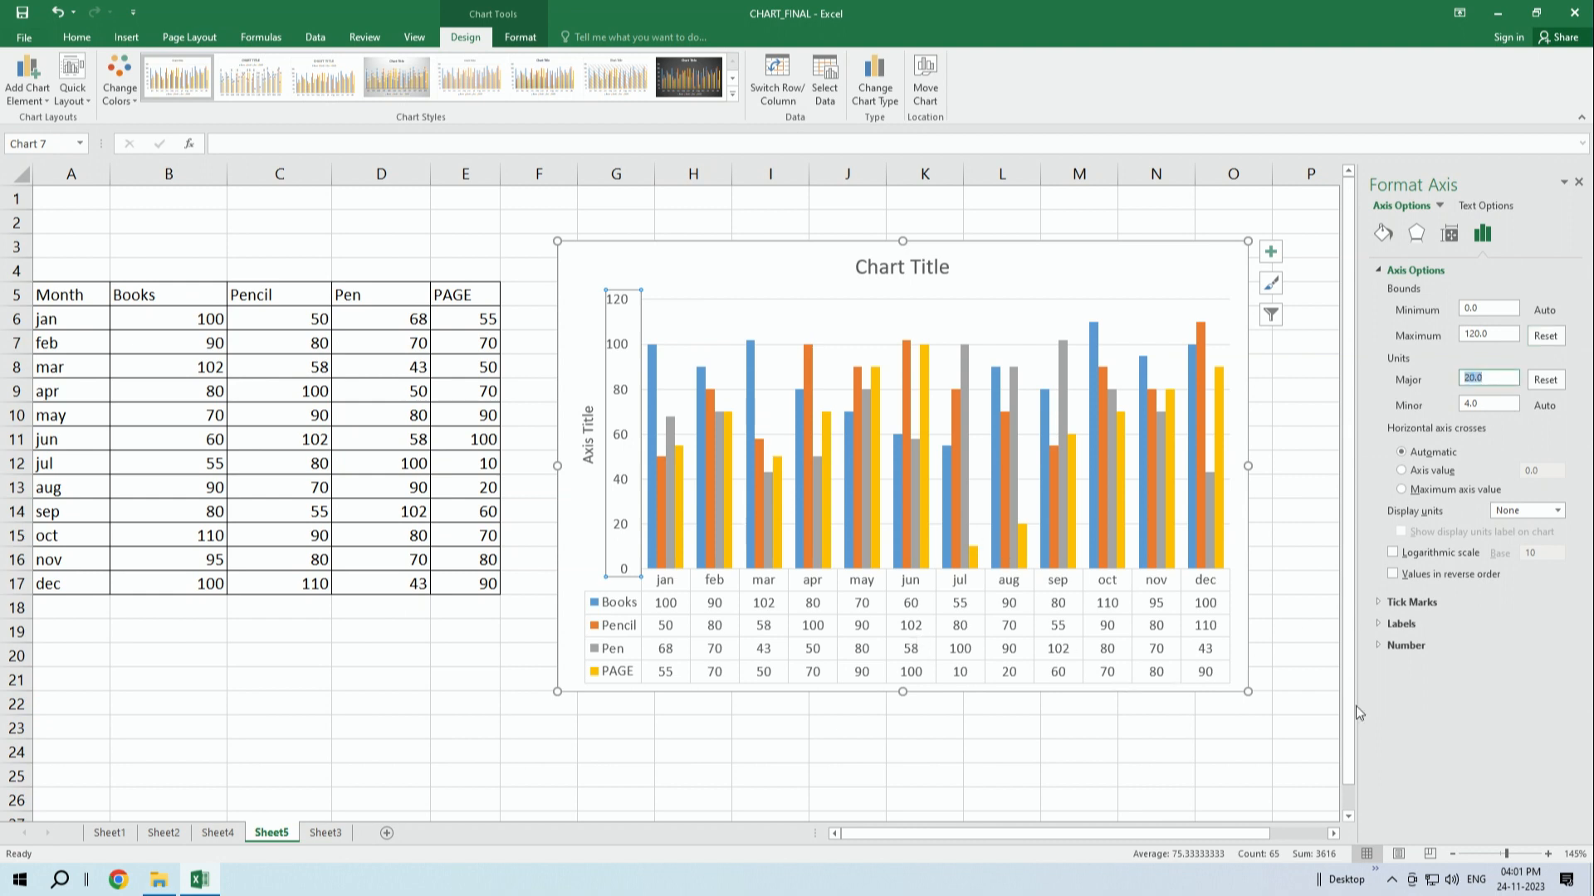
{"action": "key", "text": "Tab"}
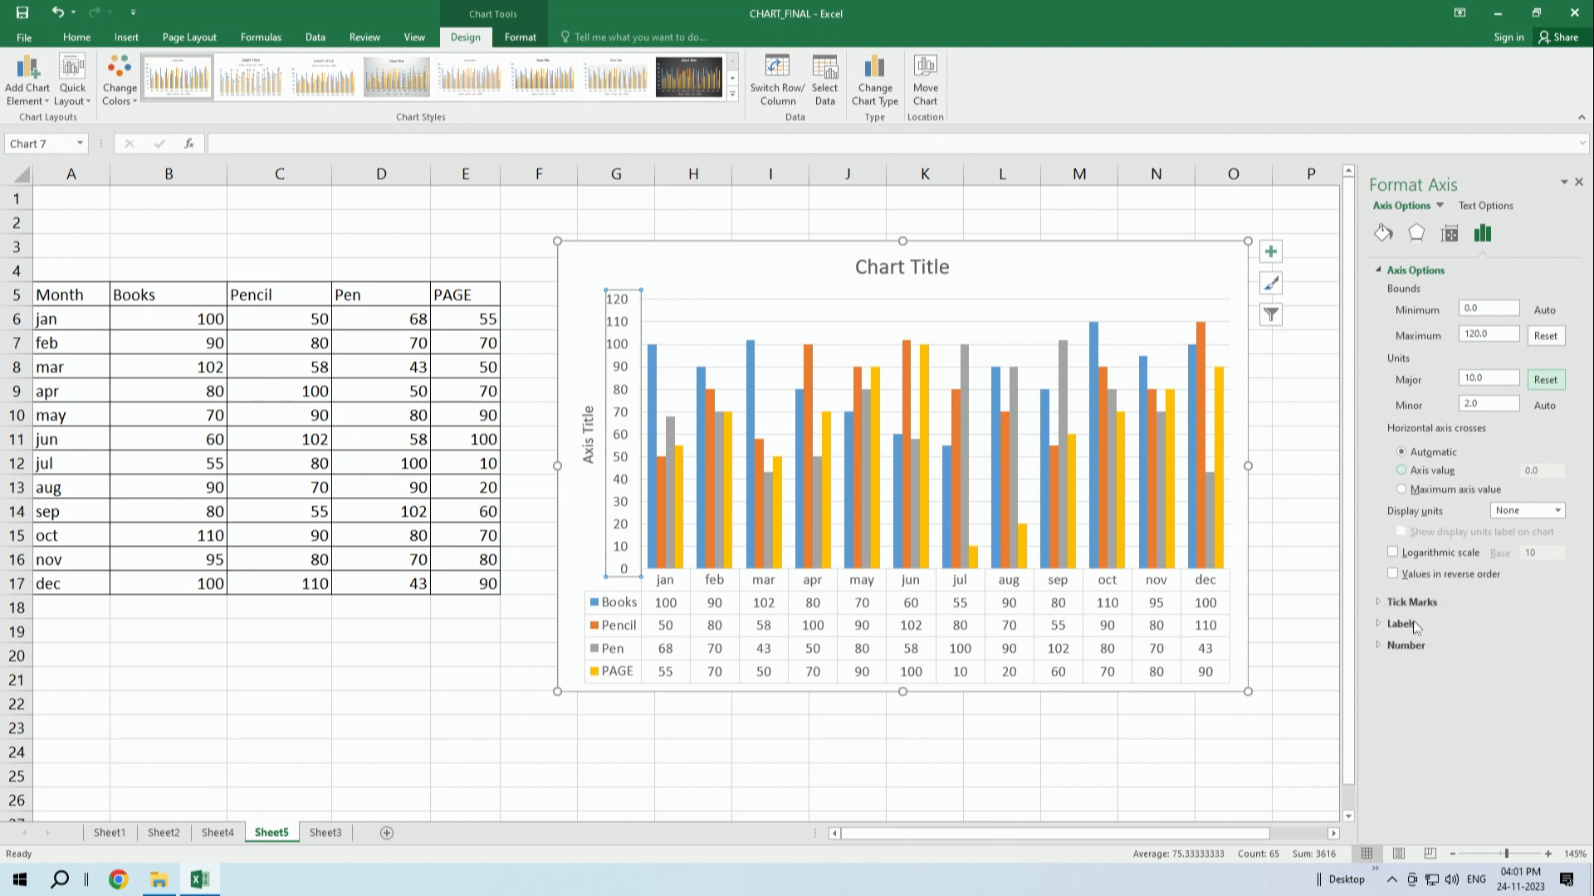
- Expand the vertical axis's tick mark, label and number settings, and set the major tick mark type to Inside
{"action": "left_click", "coordinate": [1379, 603]}
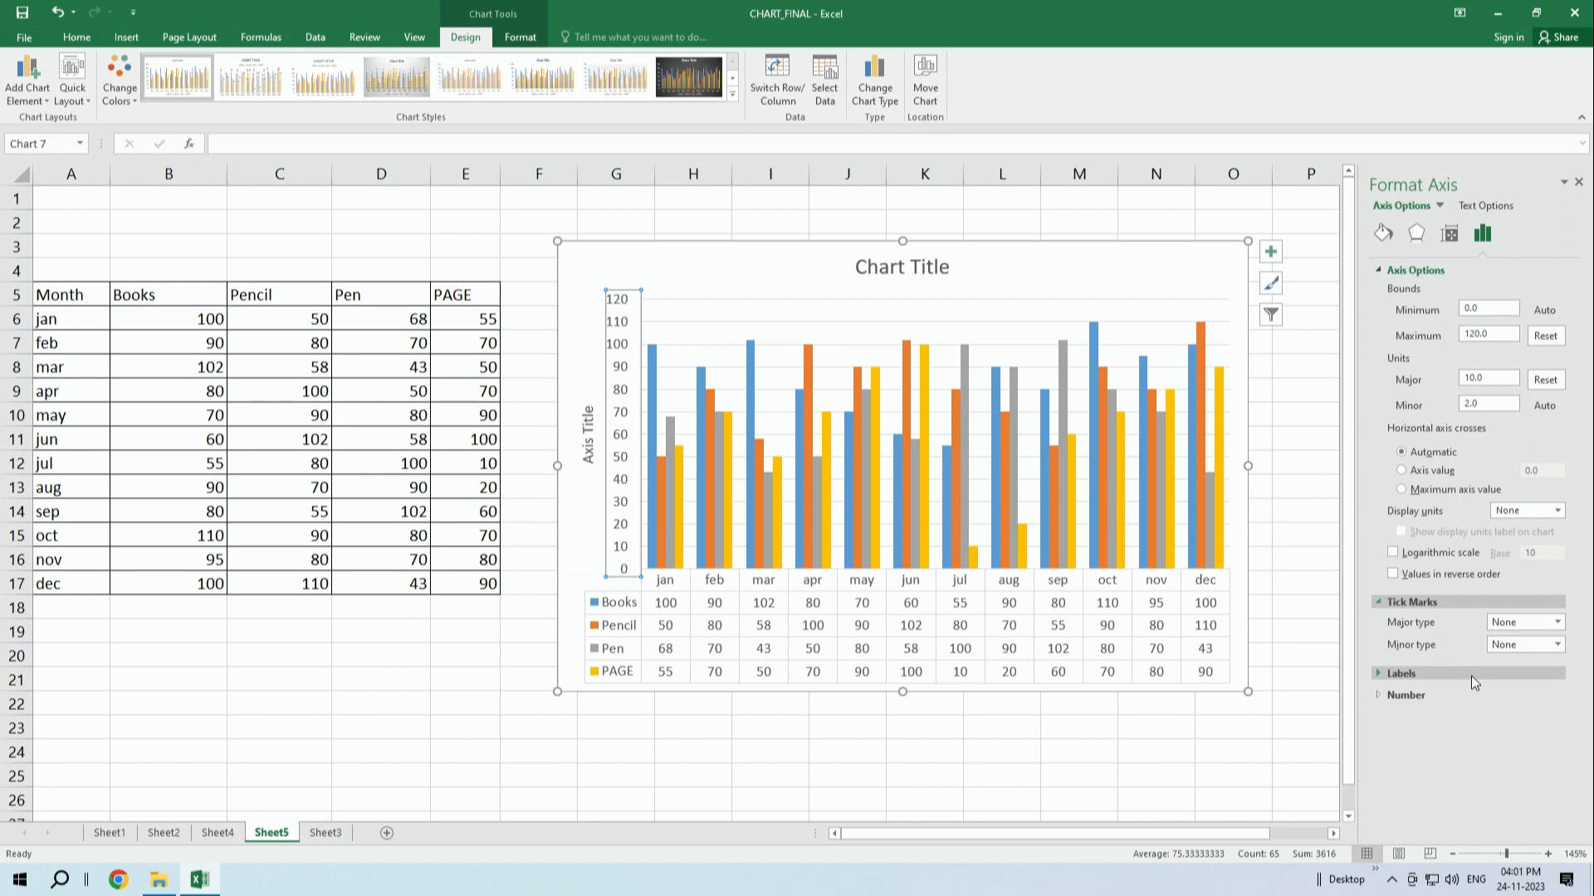
{"action": "left_click", "coordinate": [1379, 676]}
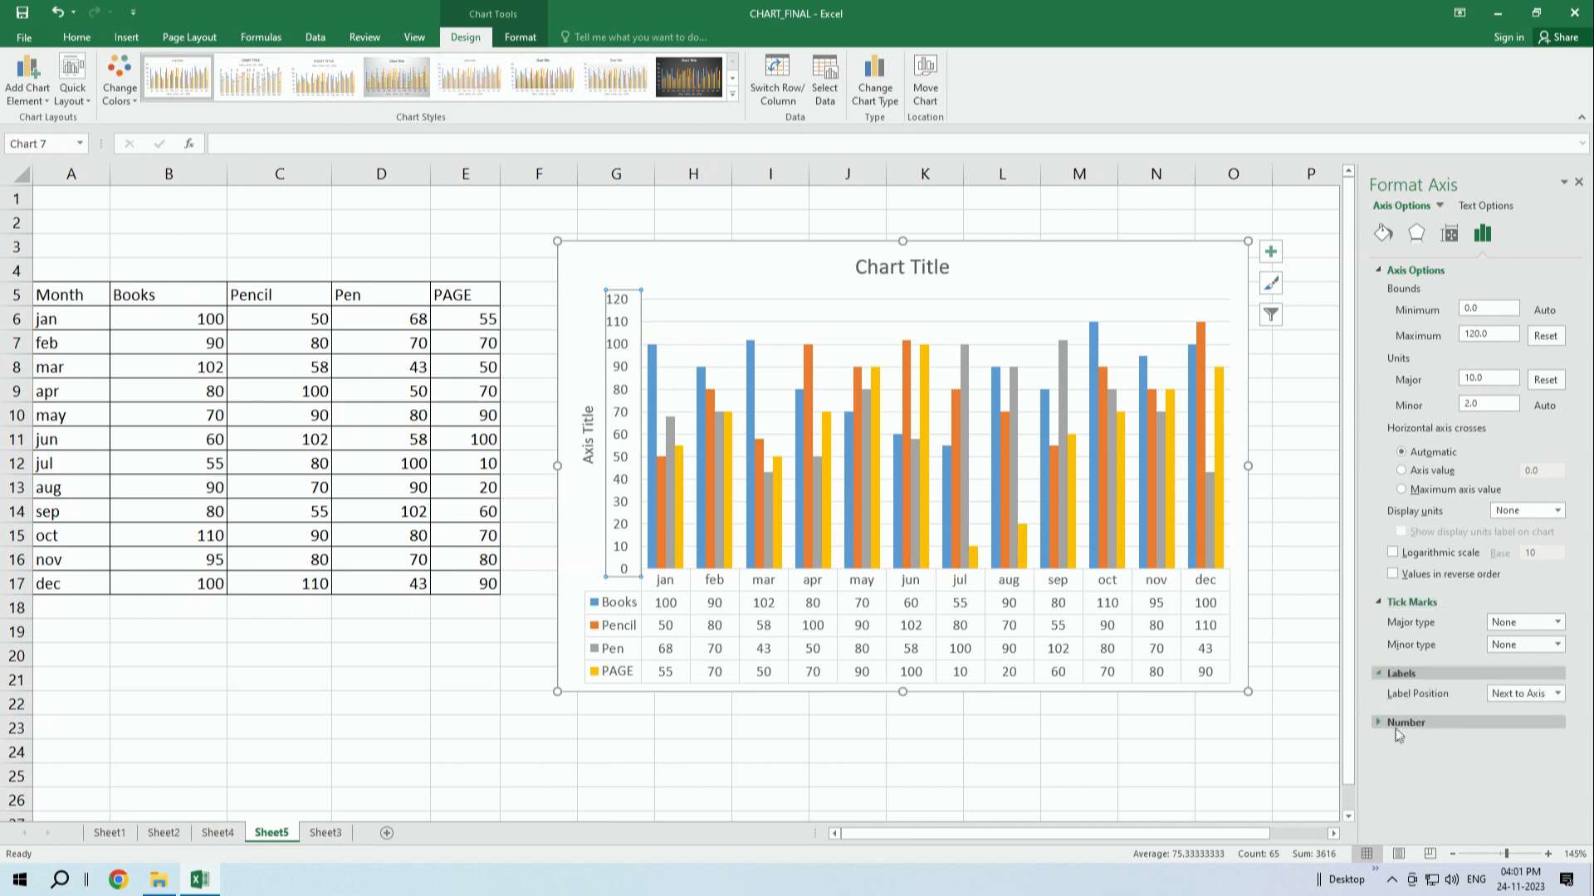
{"action": "left_click", "coordinate": [1380, 723]}
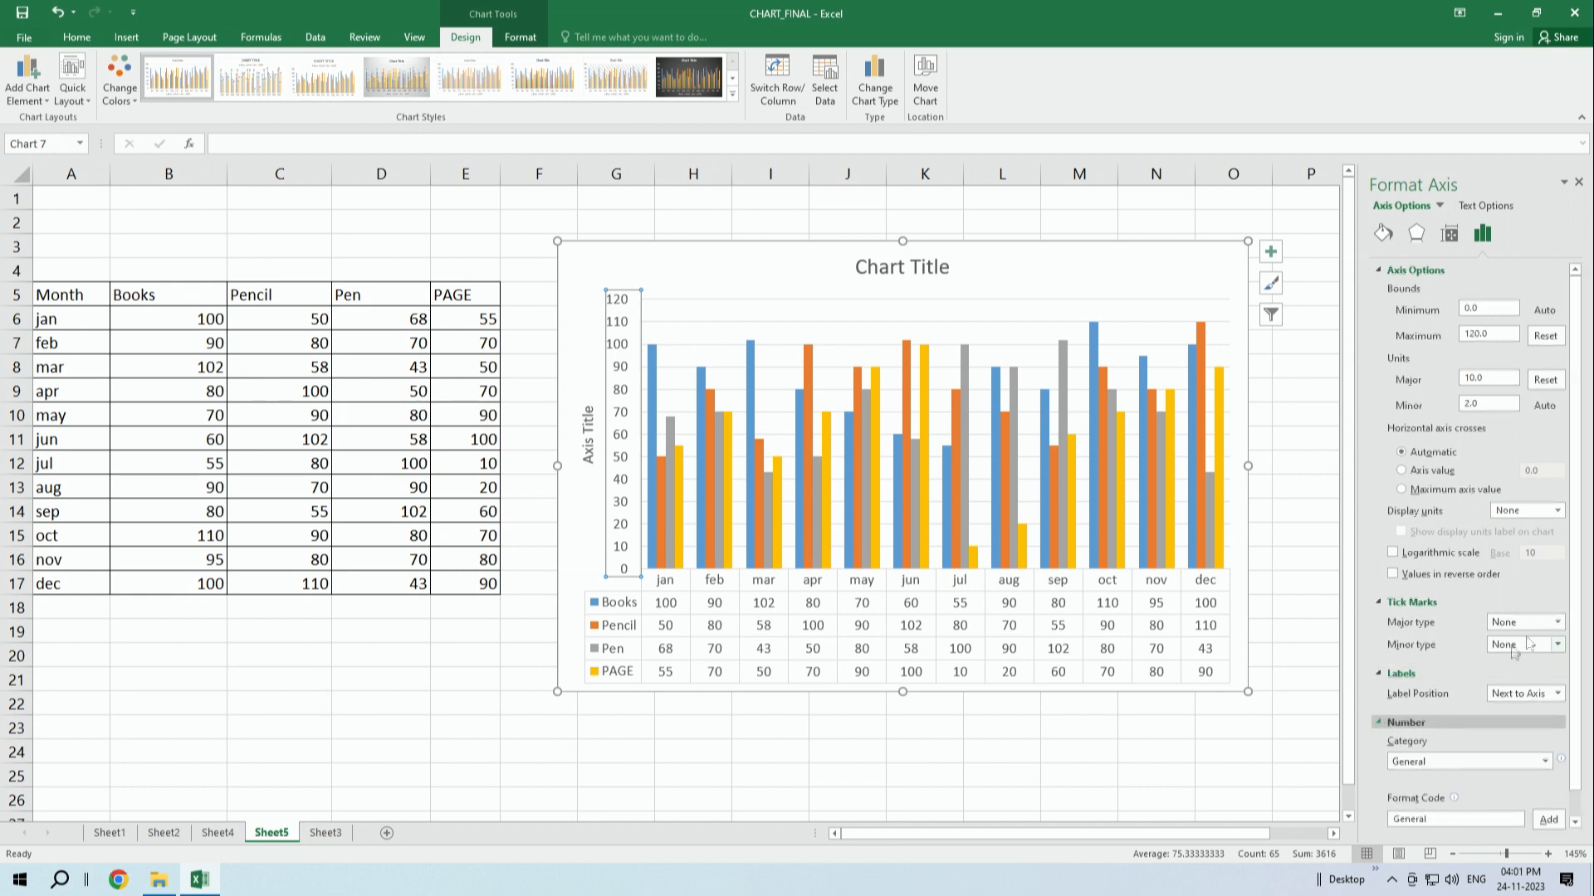
{"action": "left_click", "coordinate": [1512, 596]}
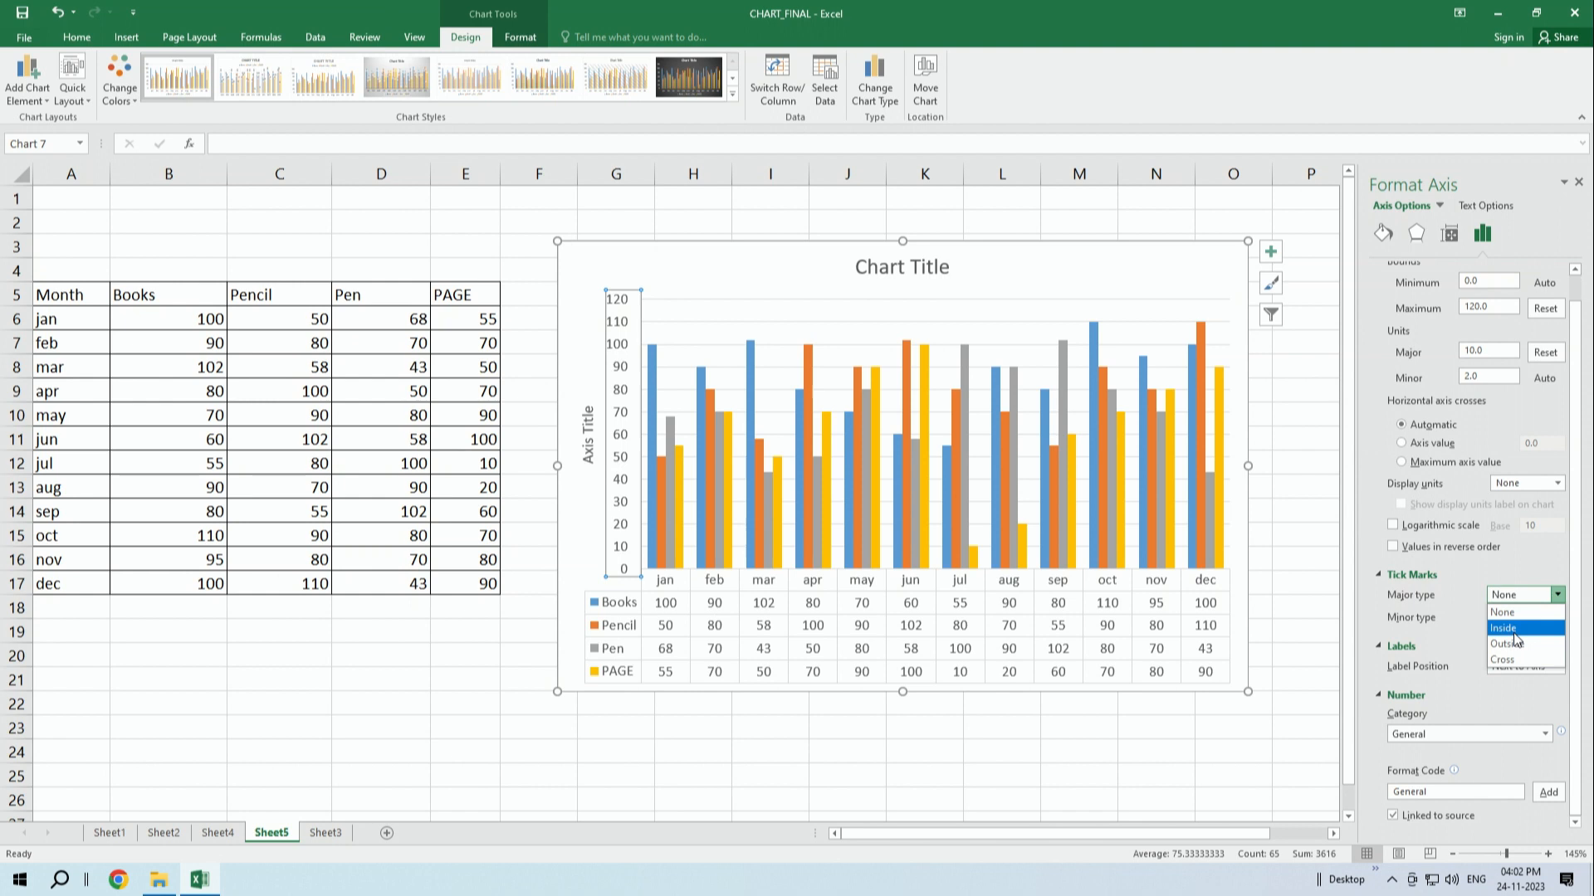
{"action": "key", "text": "Escape"}
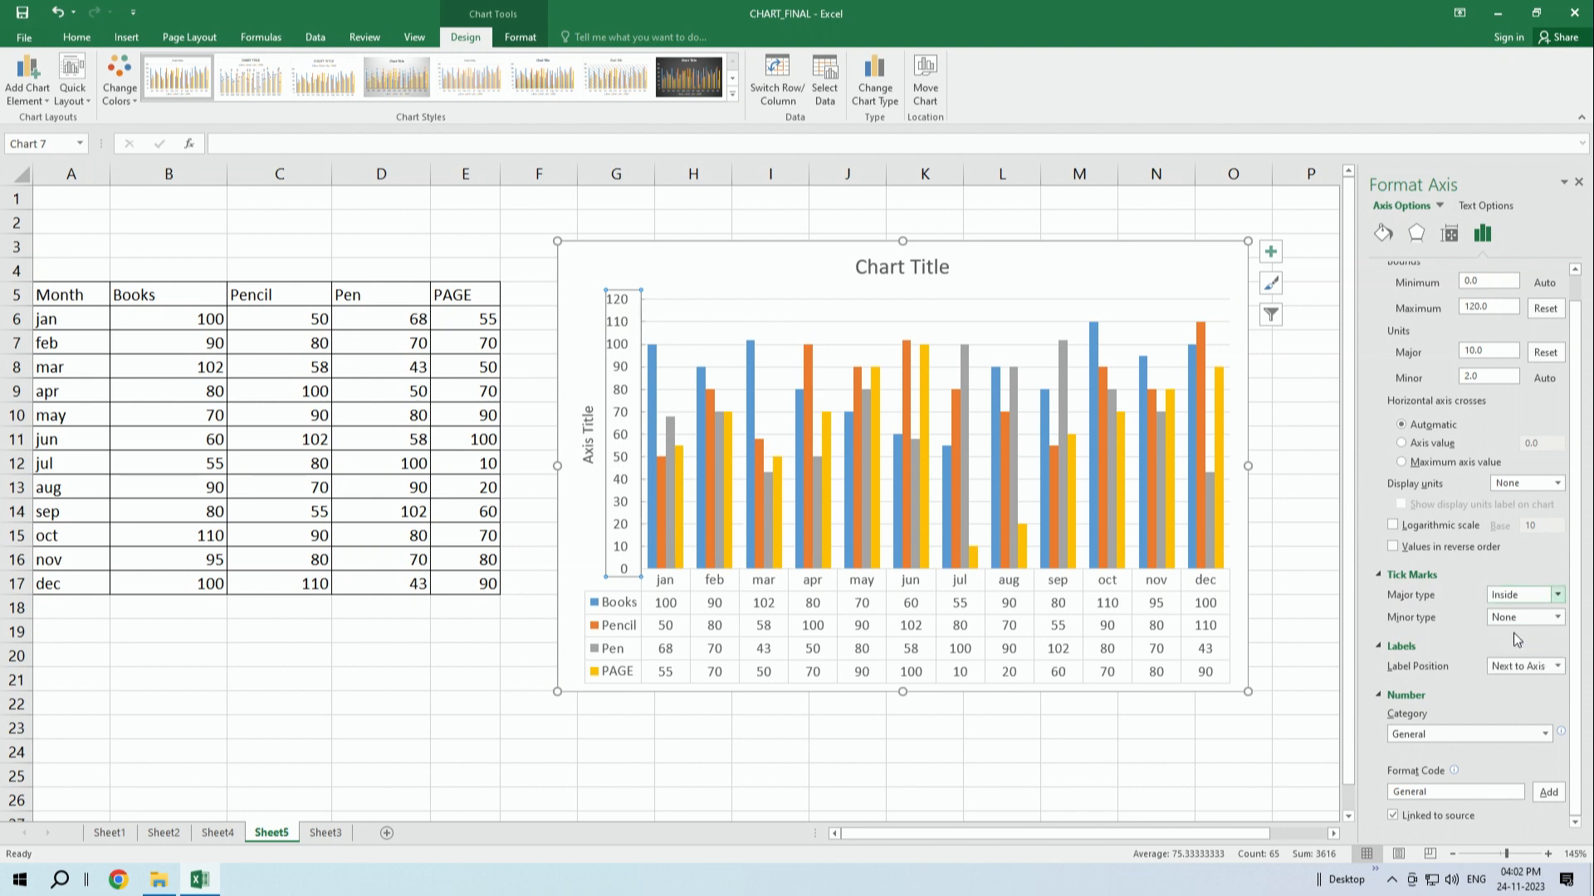
- Try the Outside and Cross major tick mark types on the vertical axis, and return the type to Inside
{"action": "left_click", "coordinate": [1524, 594]}
{"action": "left_click", "coordinate": [1517, 647]}
{"action": "left_click", "coordinate": [1527, 595]}
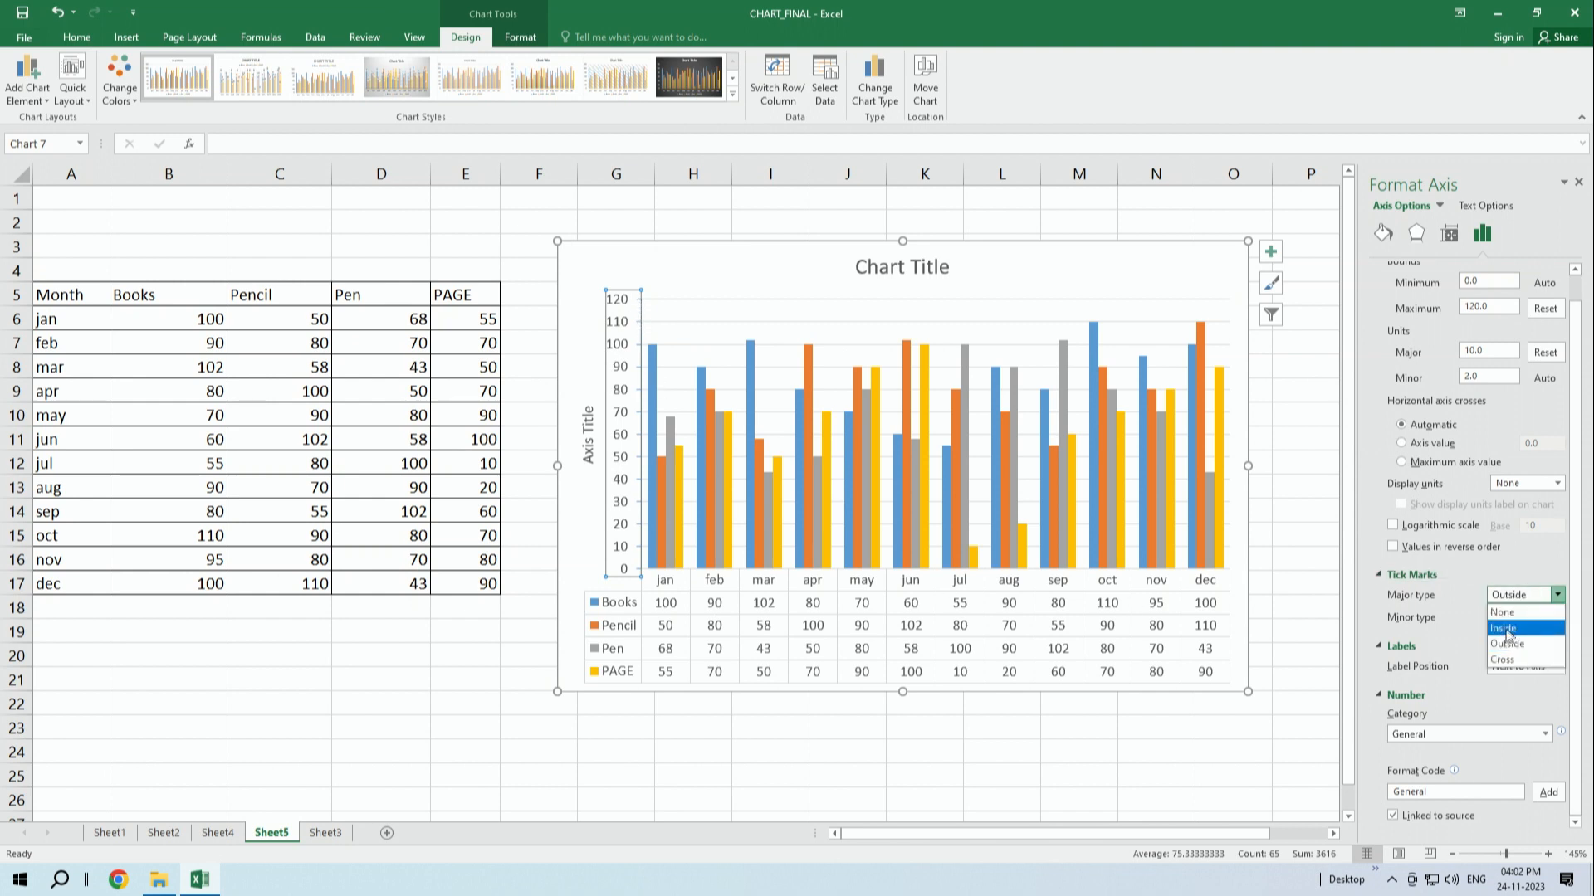
{"action": "left_click", "coordinate": [1507, 631]}
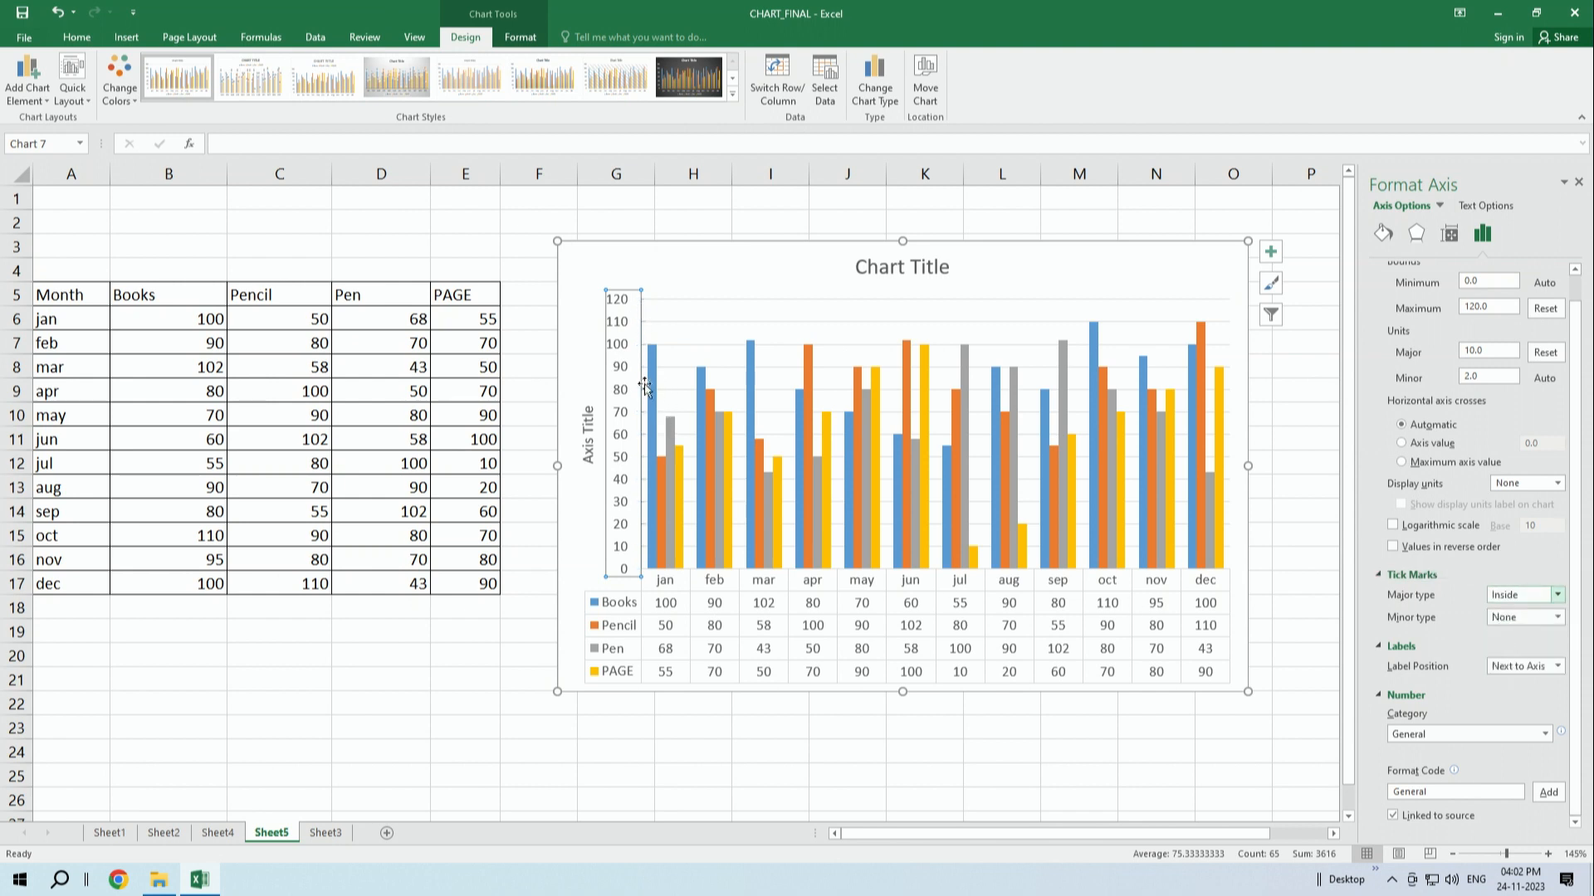
{"action": "left_click", "coordinate": [1530, 594]}
{"action": "left_click", "coordinate": [1517, 661]}
{"action": "left_click", "coordinate": [1526, 597]}
{"action": "left_click", "coordinate": [1517, 644]}
{"action": "left_click", "coordinate": [1519, 596]}
{"action": "left_click", "coordinate": [1515, 629]}
{"action": "left_click", "coordinate": [1519, 596]}
{"action": "left_click", "coordinate": [1517, 645]}
{"action": "left_click", "coordinate": [1512, 596]}
{"action": "left_click", "coordinate": [1500, 627]}
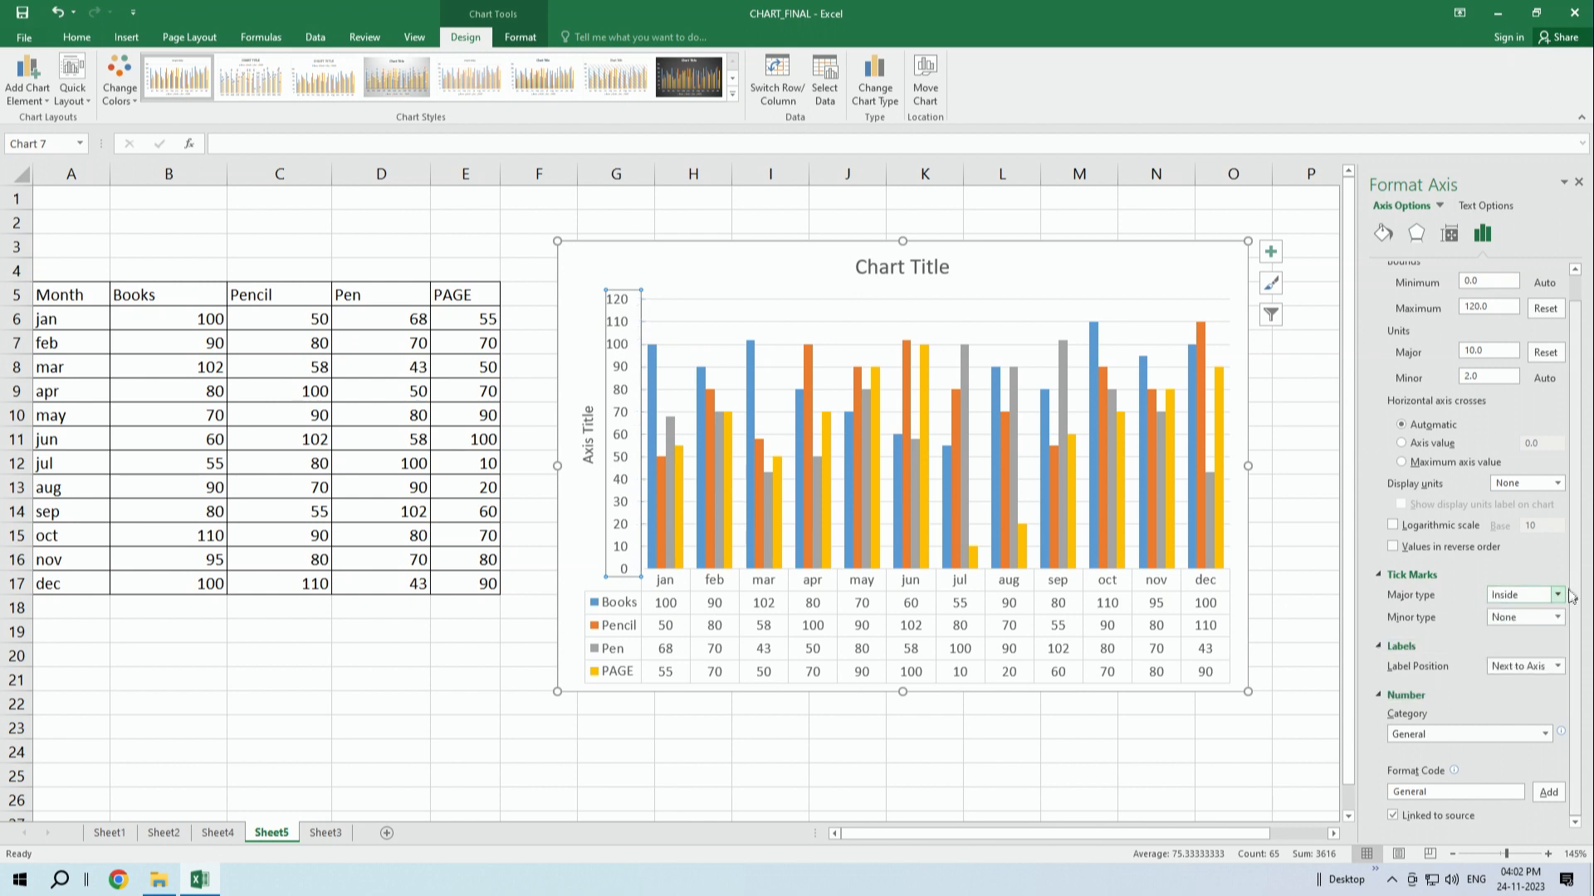
- Try the Currency, Percentage and Scientific number categories on the vertical axis labels
{"action": "left_click", "coordinate": [1463, 735]}
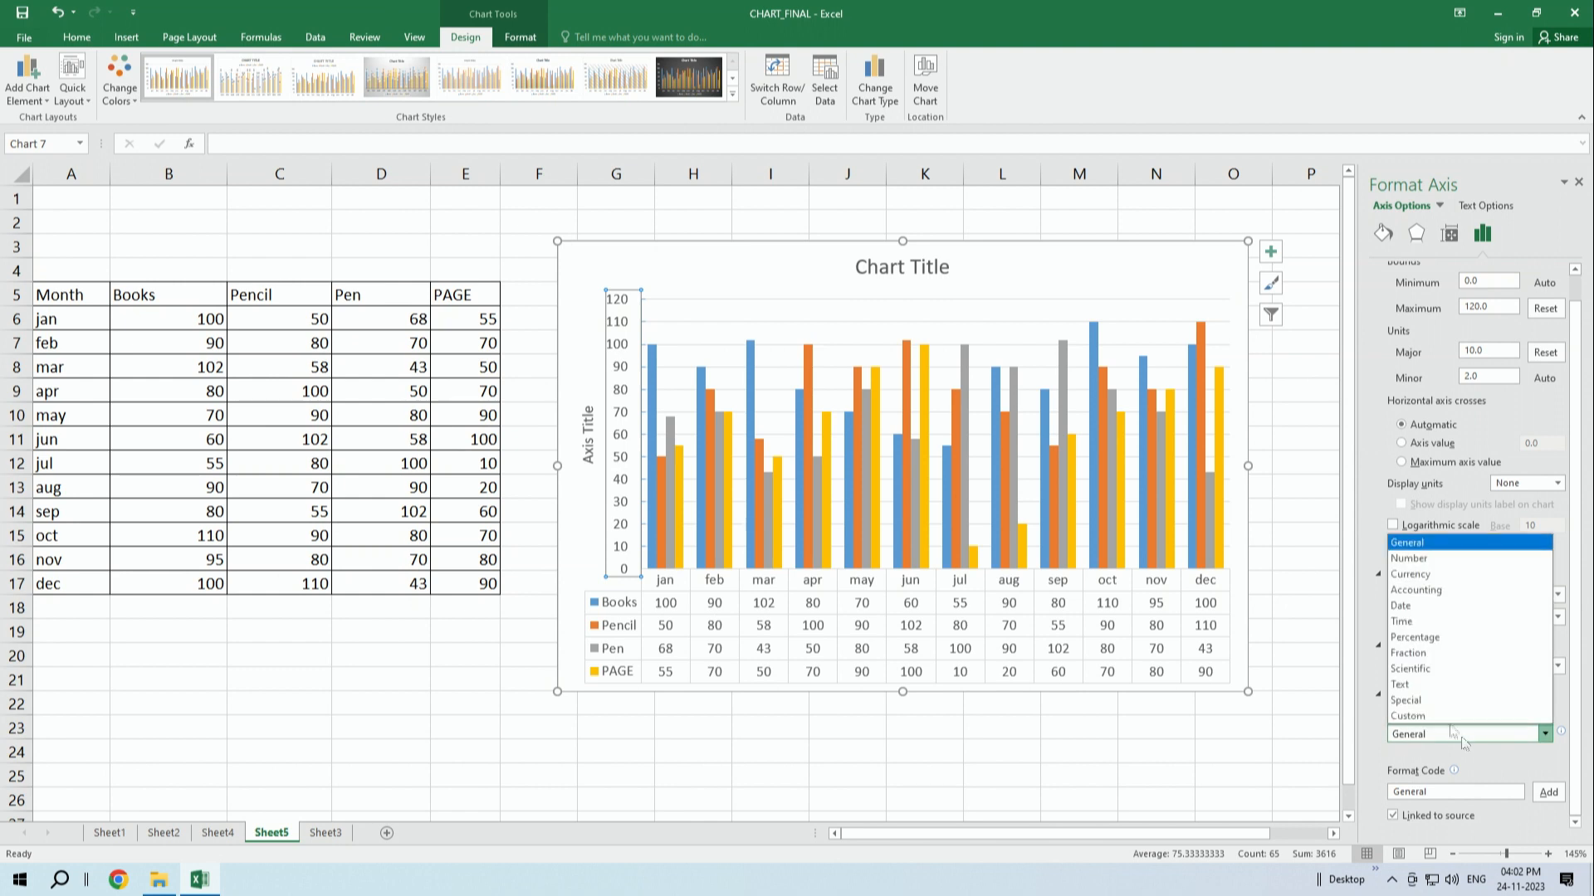
{"action": "left_click", "coordinate": [1375, 484]}
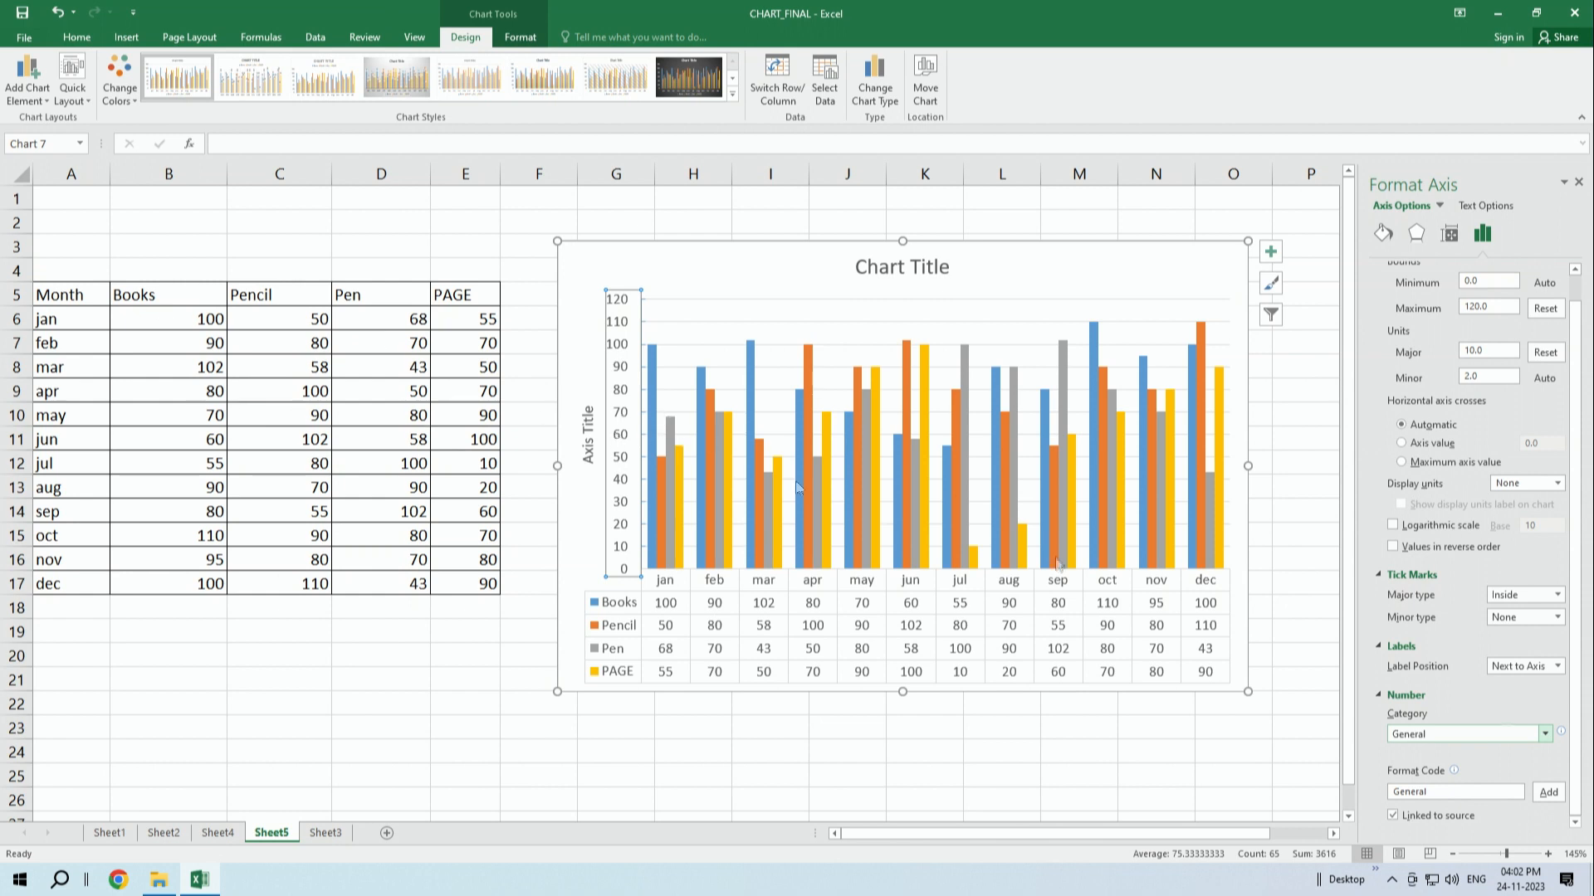
{"action": "left_click", "coordinate": [1447, 732]}
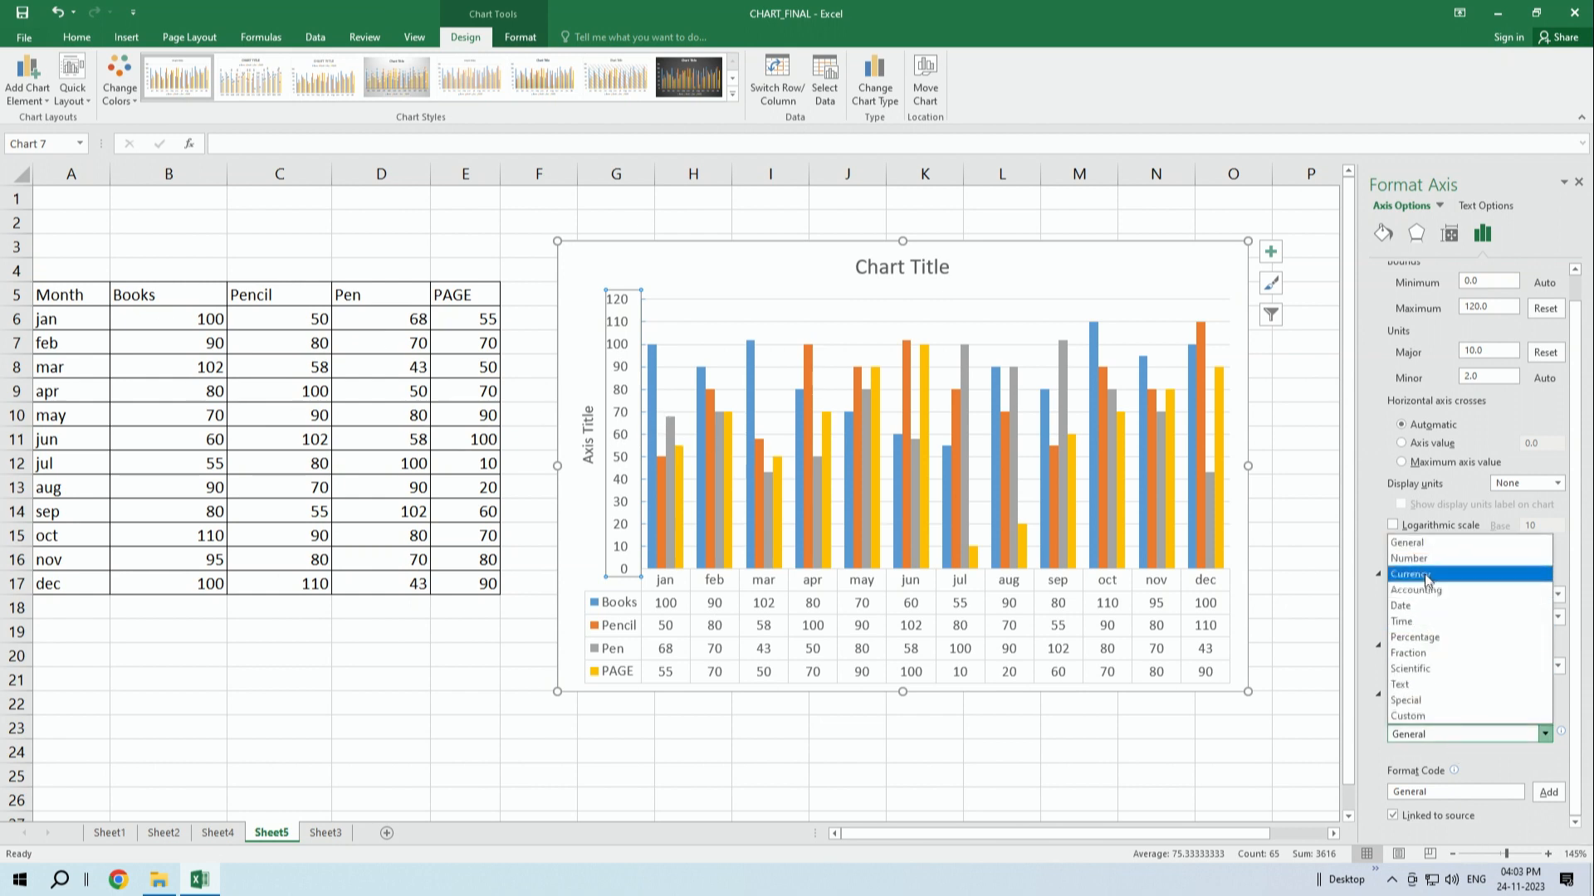
{"action": "left_click", "coordinate": [1425, 575]}
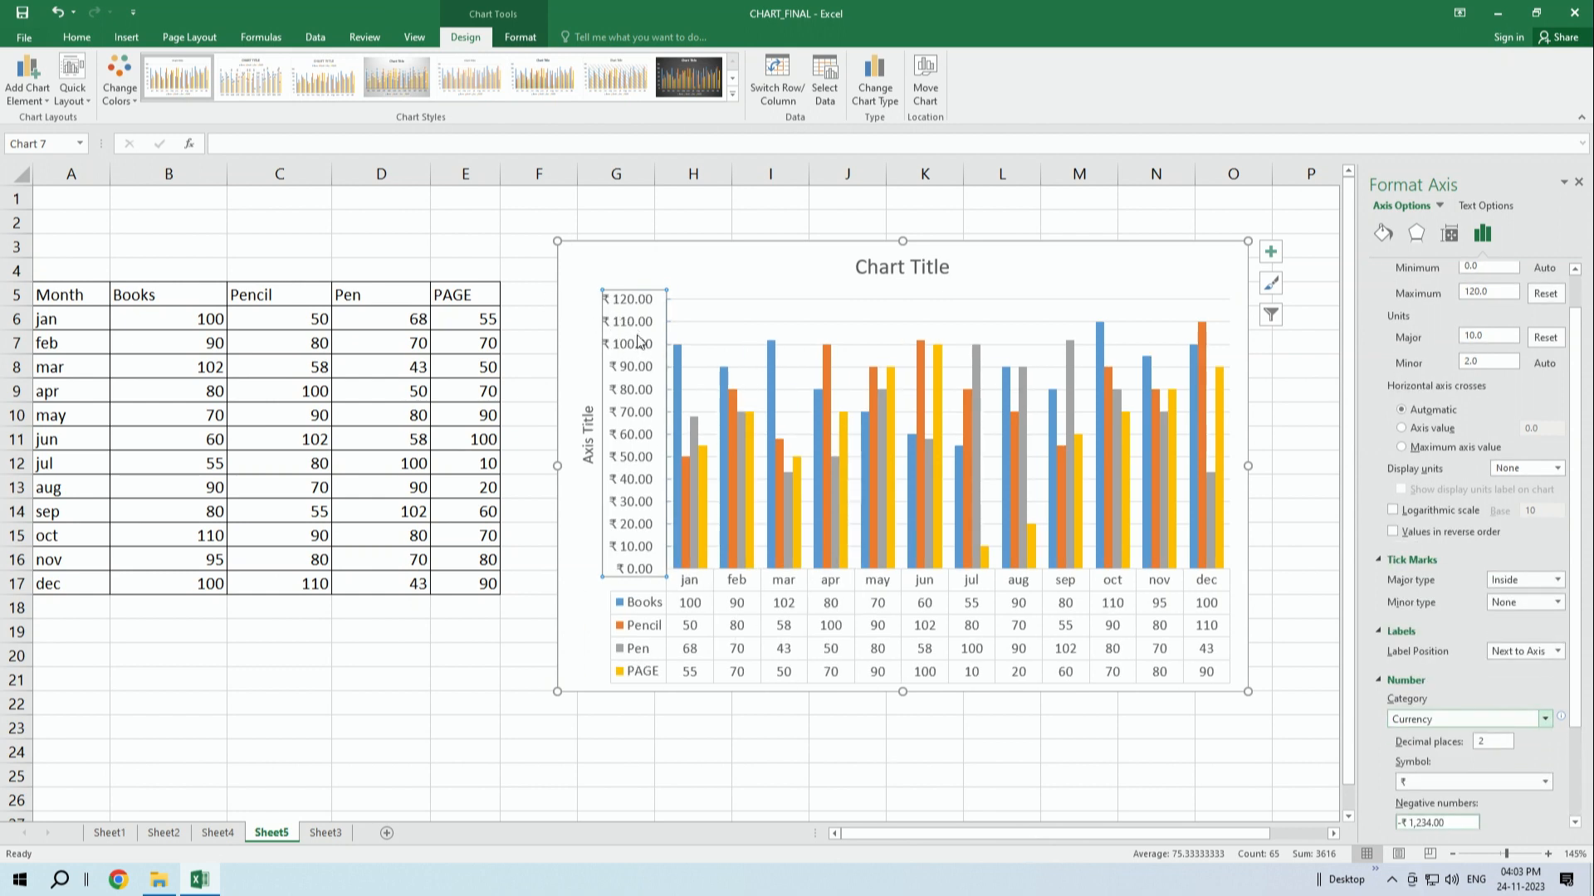
{"action": "left_click", "coordinate": [1500, 721]}
{"action": "left_click", "coordinate": [1407, 622]}
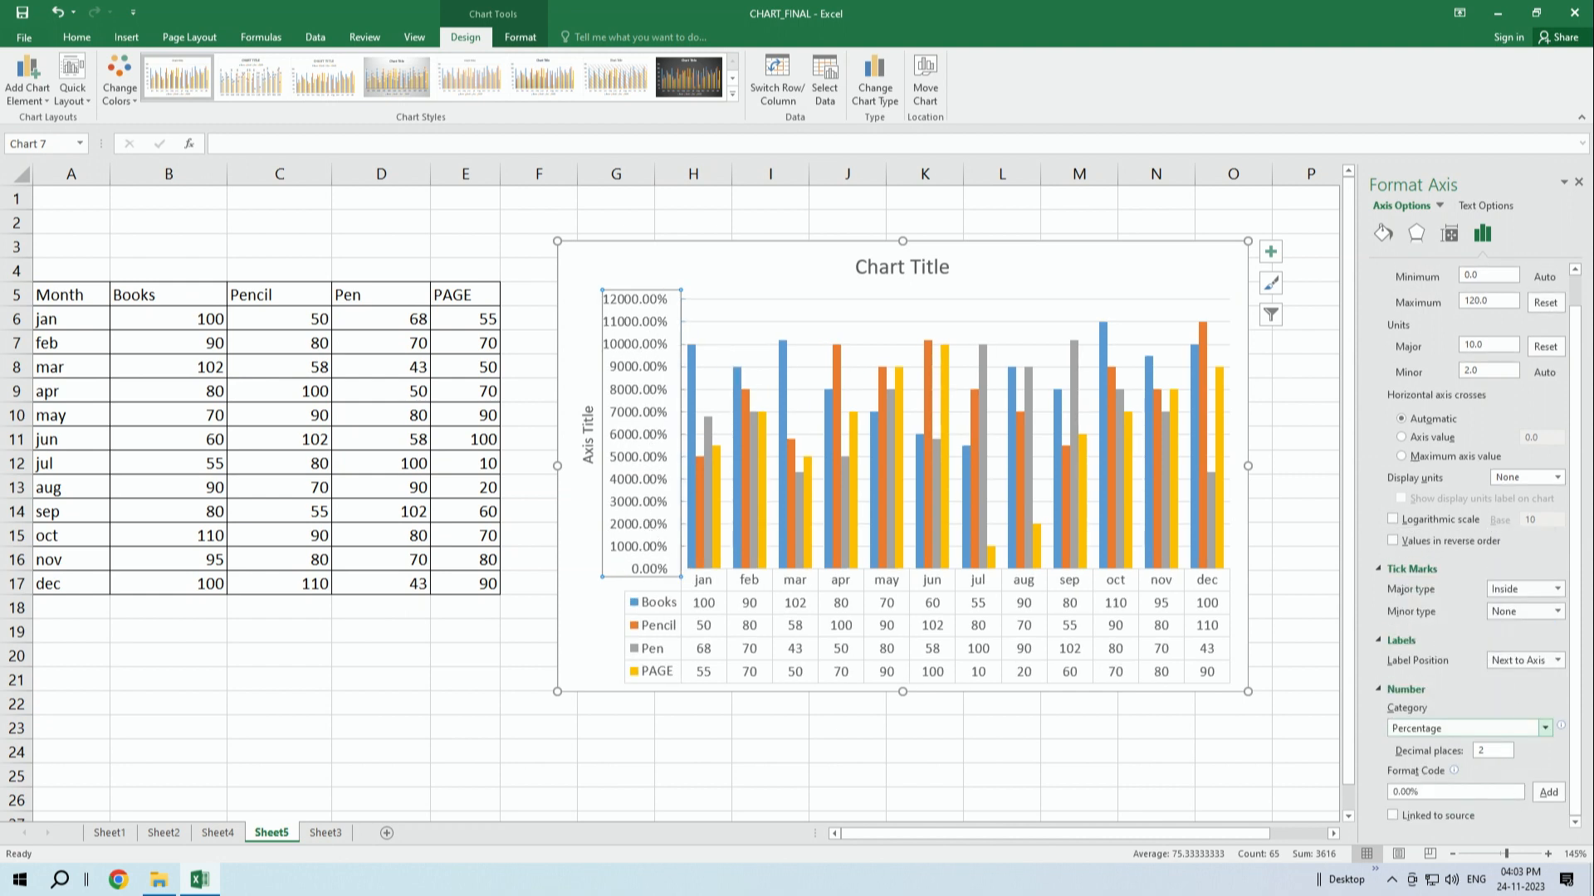
{"action": "left_click", "coordinate": [1497, 734]}
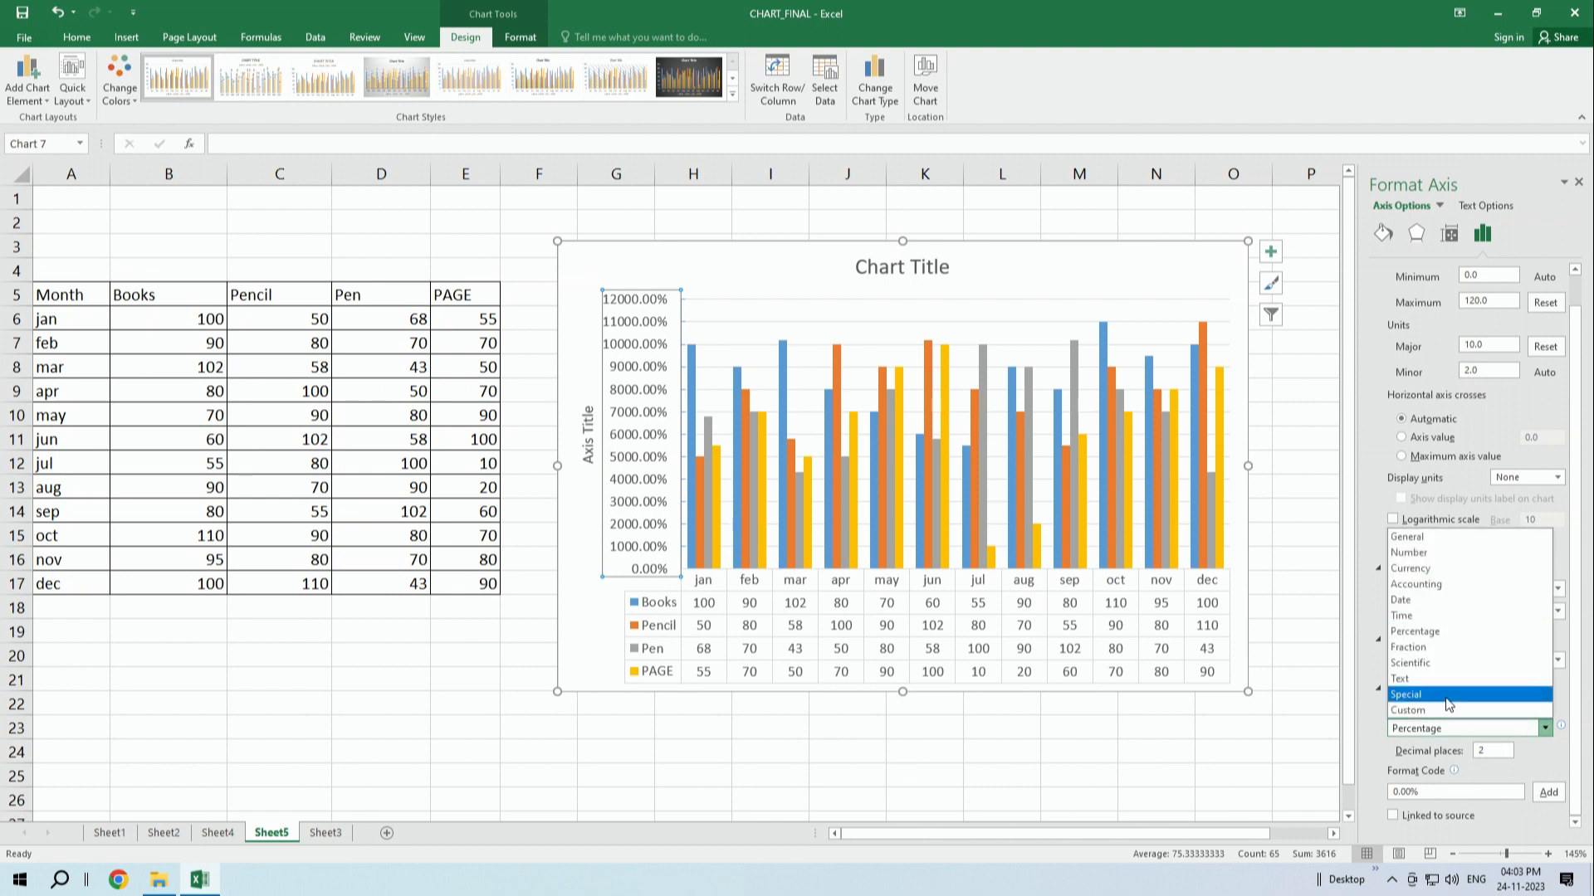
{"action": "left_click", "coordinate": [1422, 661]}
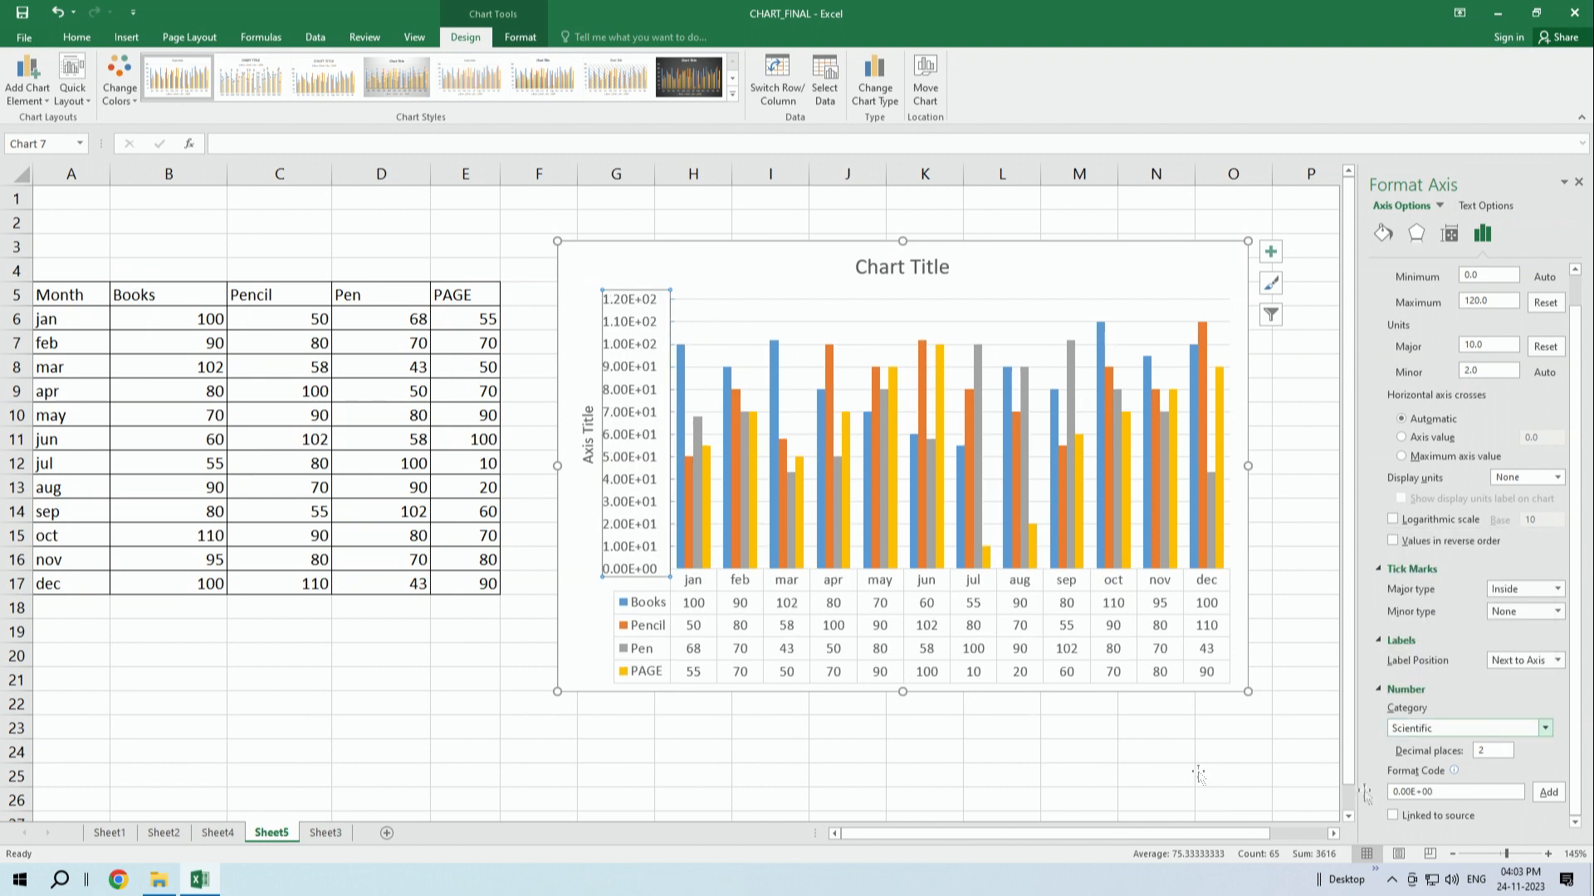
- Set the vertical axis's number category to Text, and check the available label positions
{"action": "left_click", "coordinate": [1461, 729]}
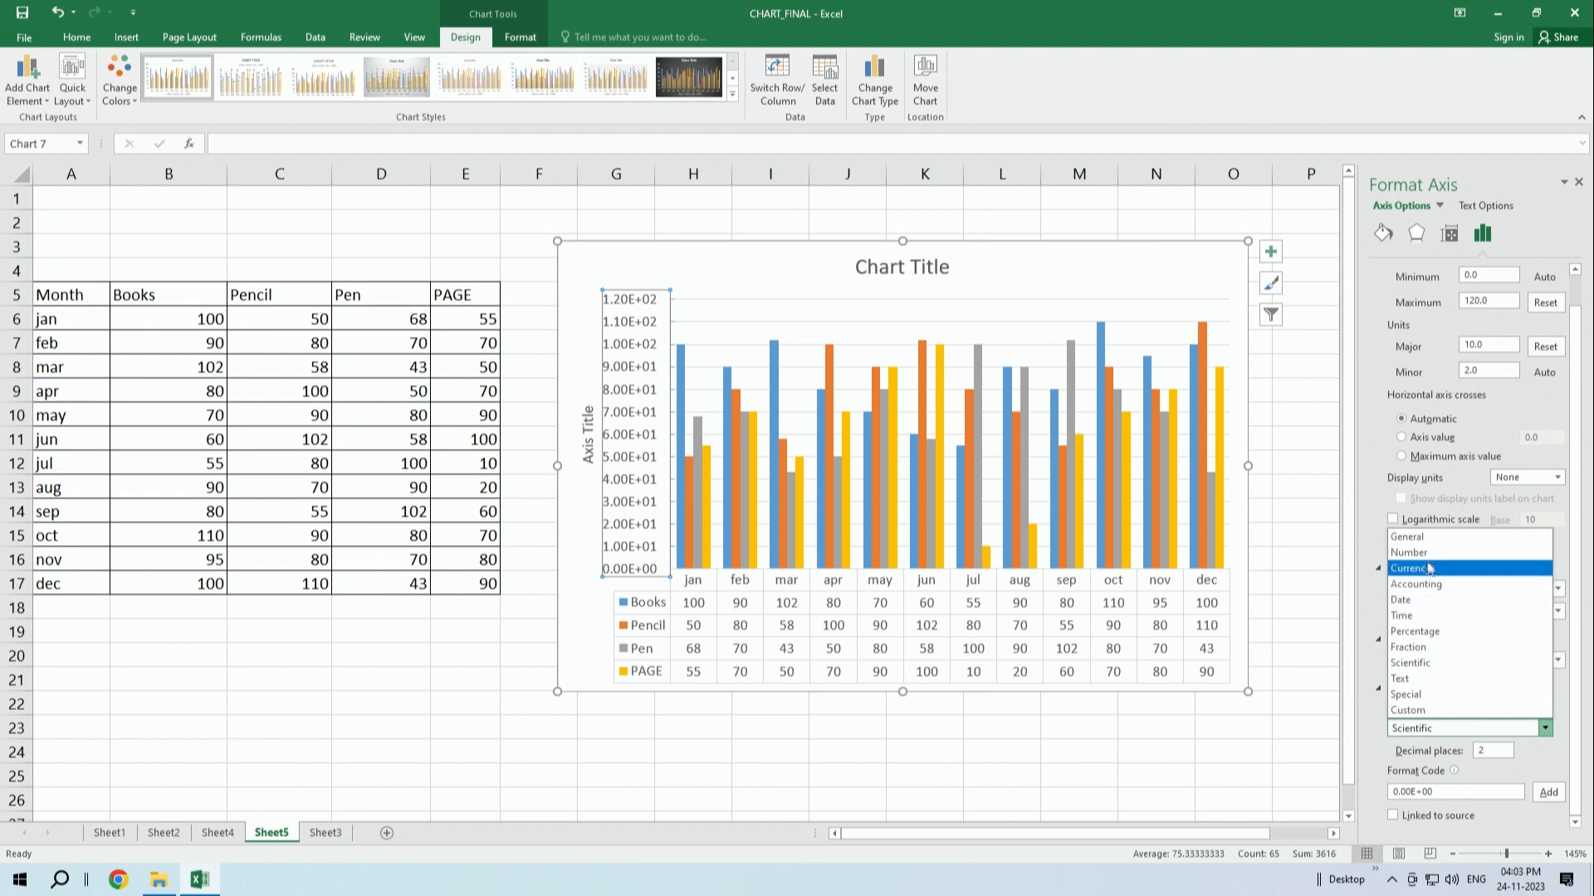
{"action": "left_click", "coordinate": [1413, 681]}
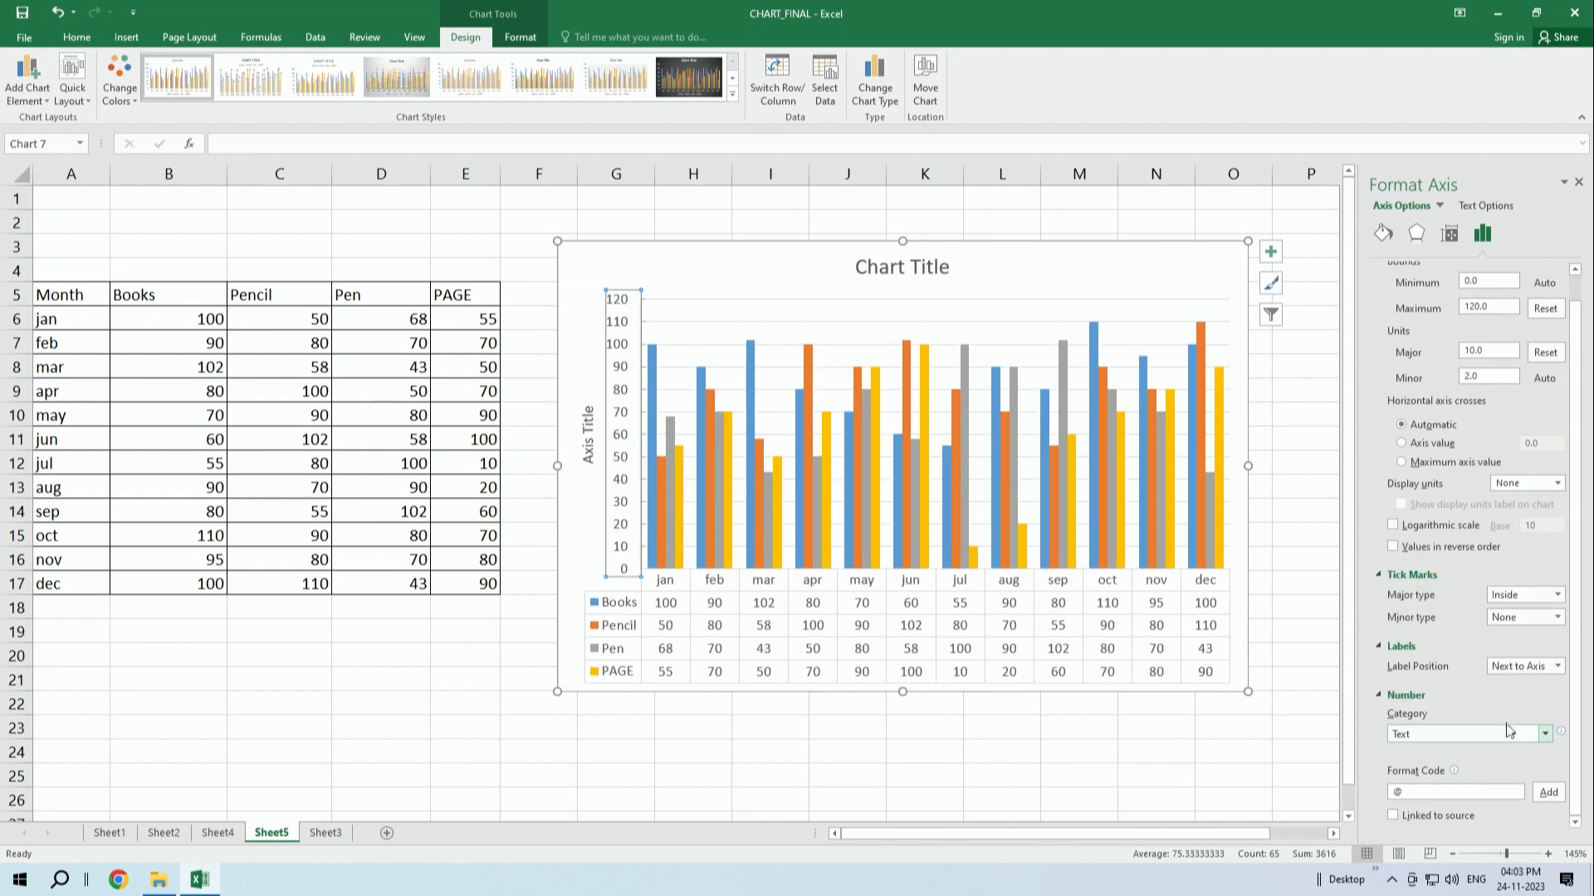
{"action": "left_click", "coordinate": [1505, 697]}
{"action": "left_click", "coordinate": [1516, 696]}
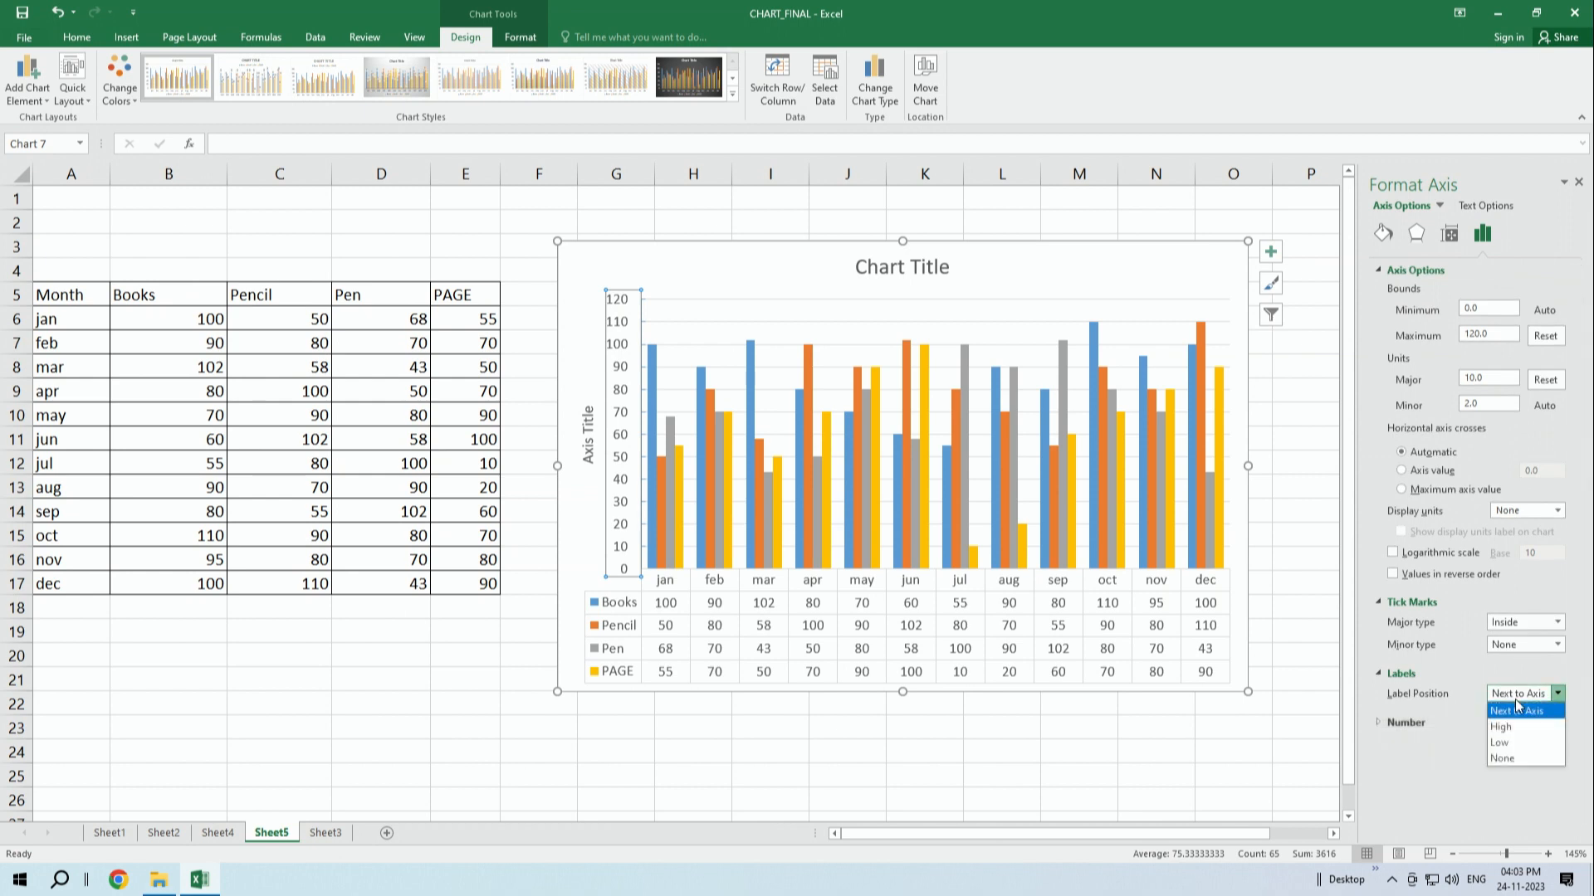
{"action": "left_click", "coordinate": [1443, 674]}
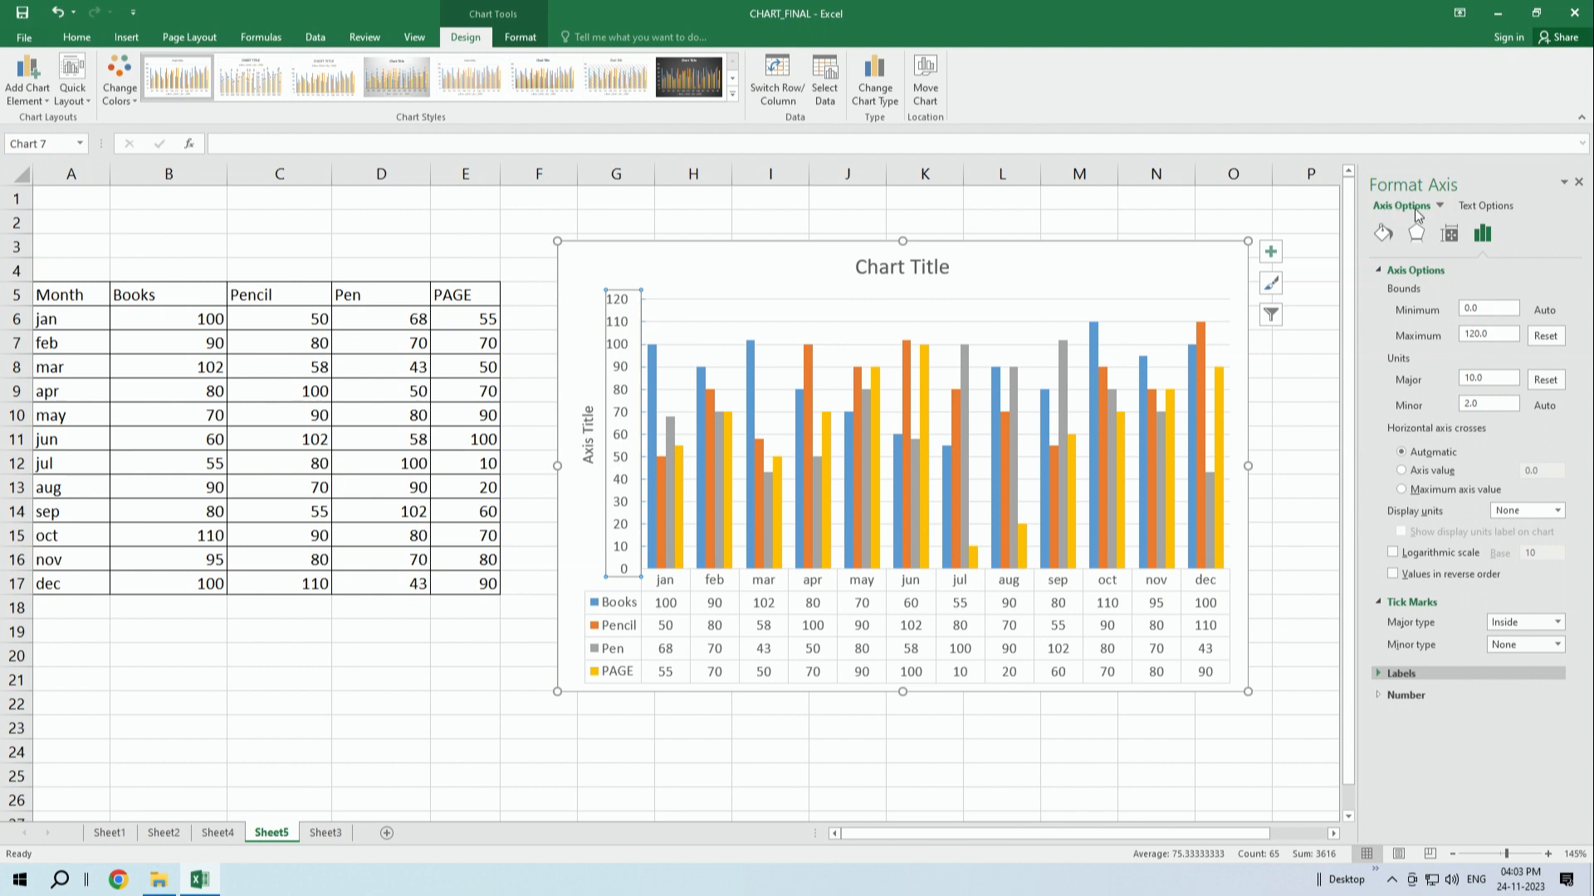
- Give the vertical axis labels a gradient line text outline using a gold linear preset gradient
{"action": "left_click", "coordinate": [1486, 207]}
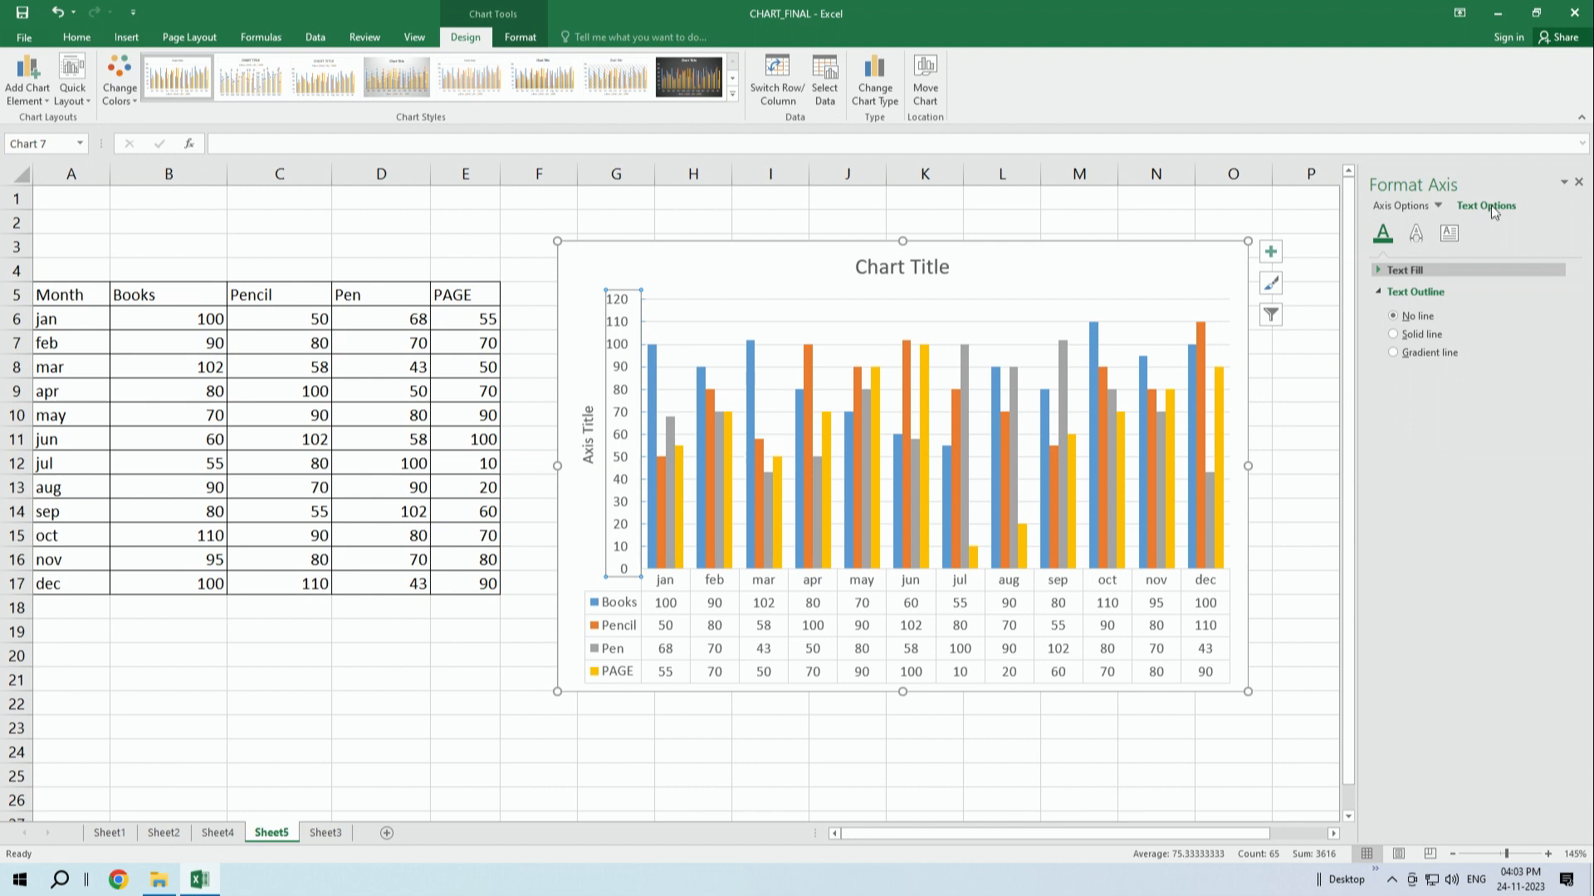
{"action": "left_click", "coordinate": [1400, 340]}
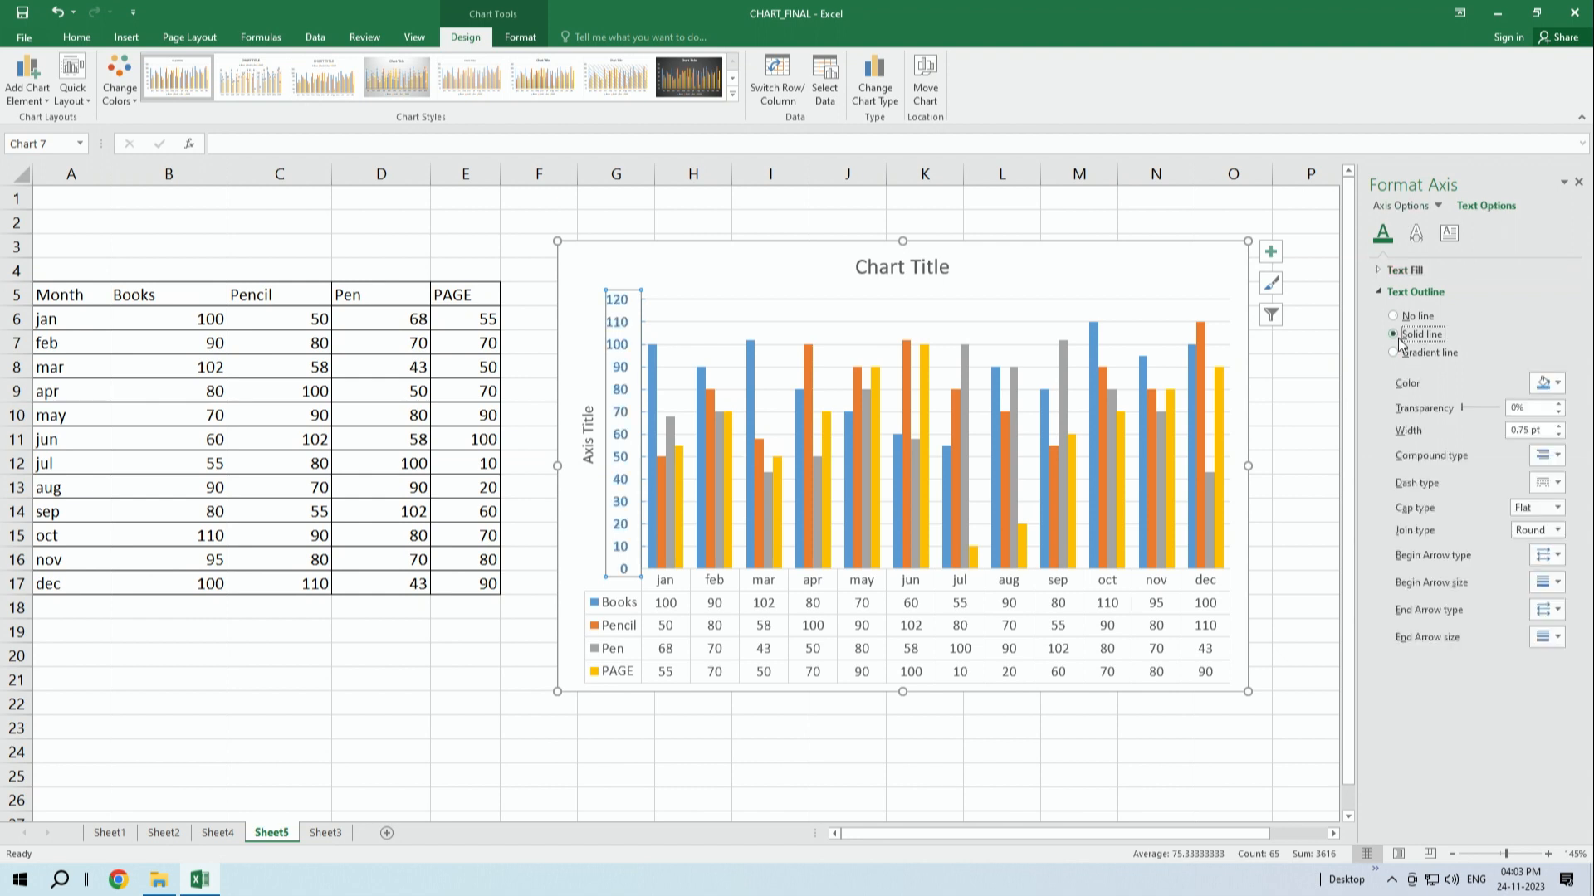
{"action": "left_click", "coordinate": [1412, 356]}
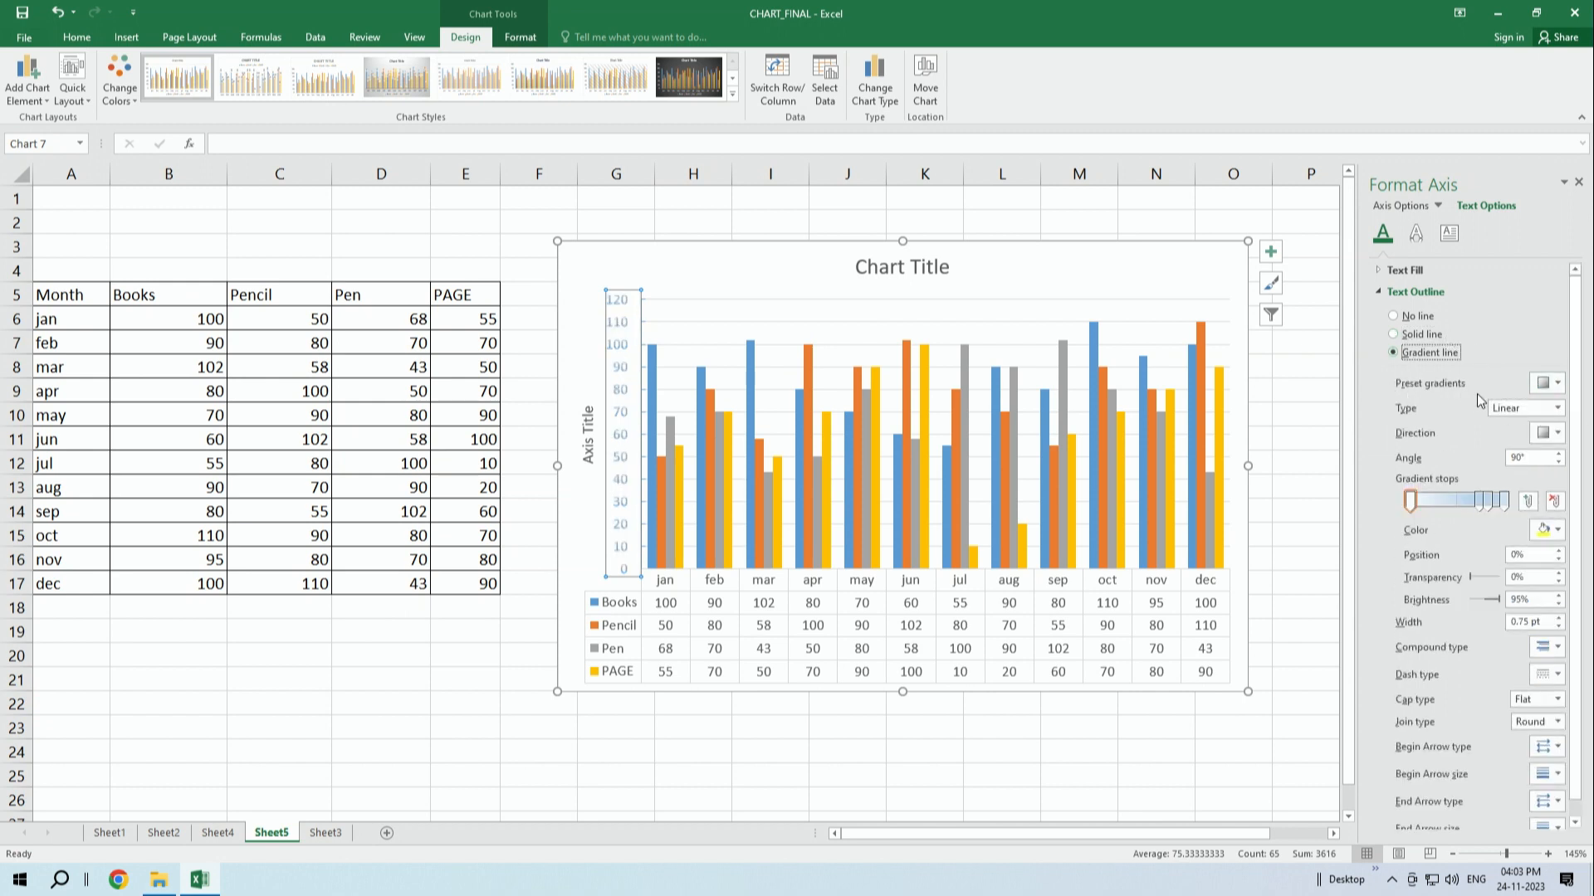
{"action": "left_click", "coordinate": [1549, 383]}
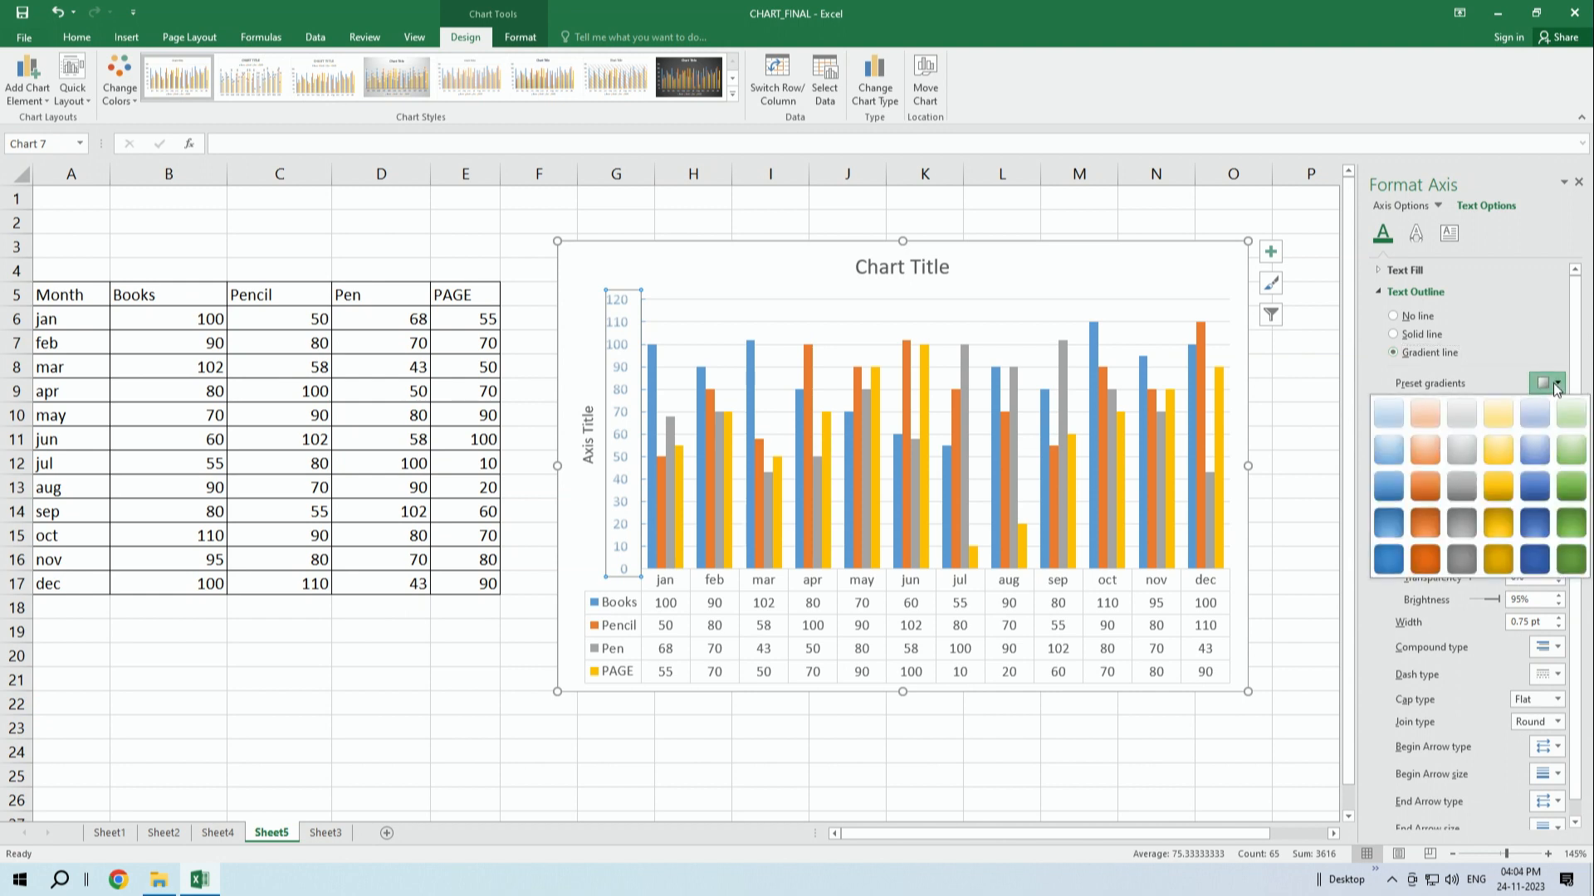
{"action": "left_click", "coordinate": [1499, 488]}
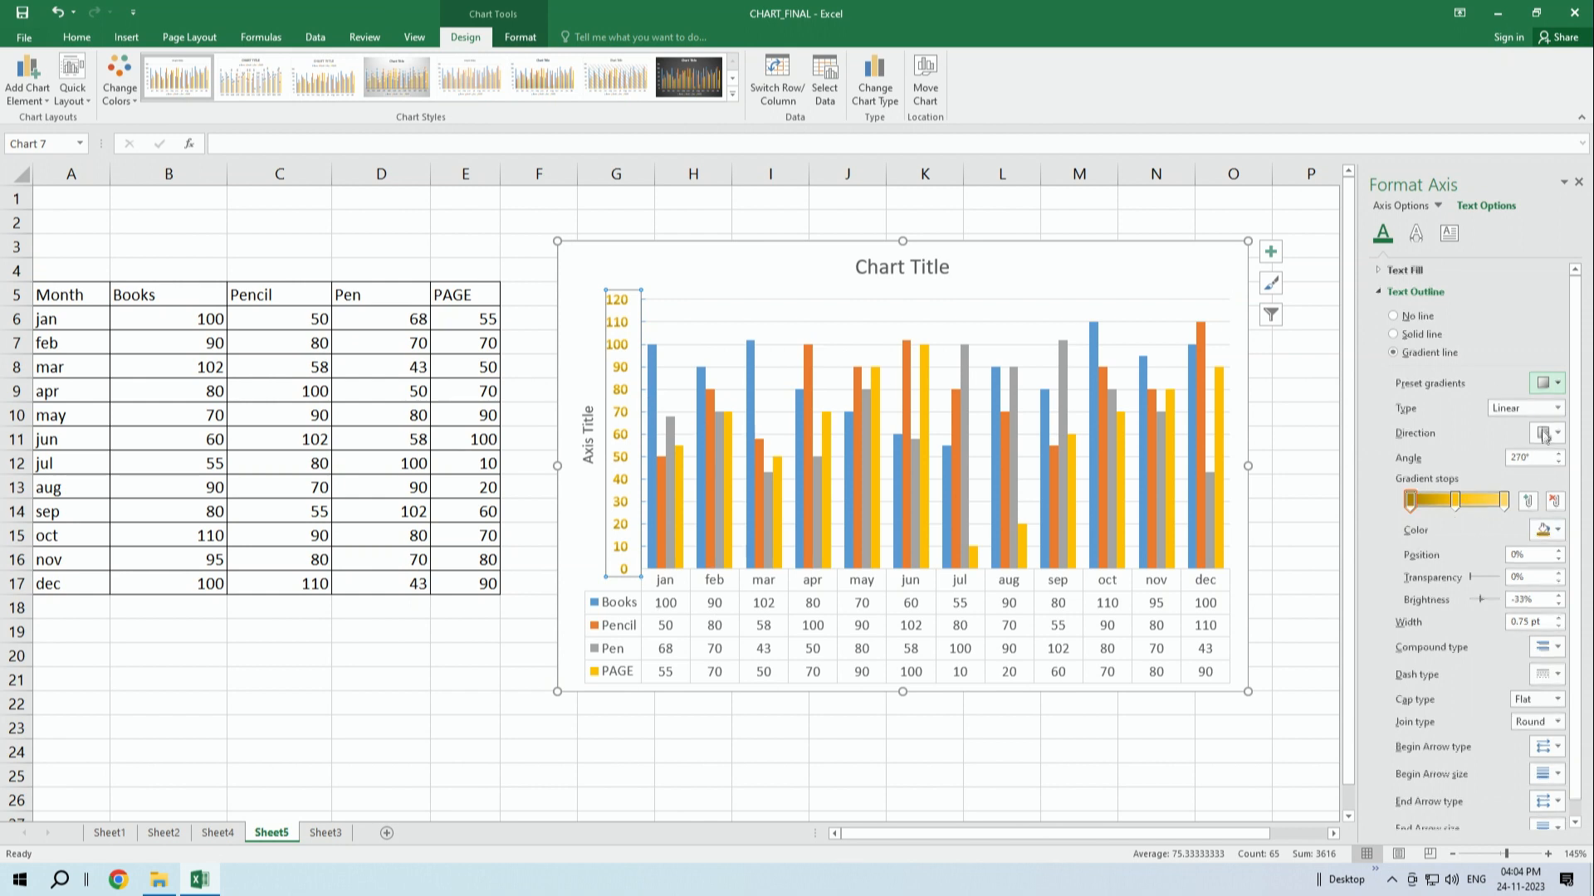
- Change the first gradient stop of the axis labels' text outline to blue
{"action": "scroll", "coordinate": [1413, 481], "scroll_direction": "down", "scroll_amount": 1}
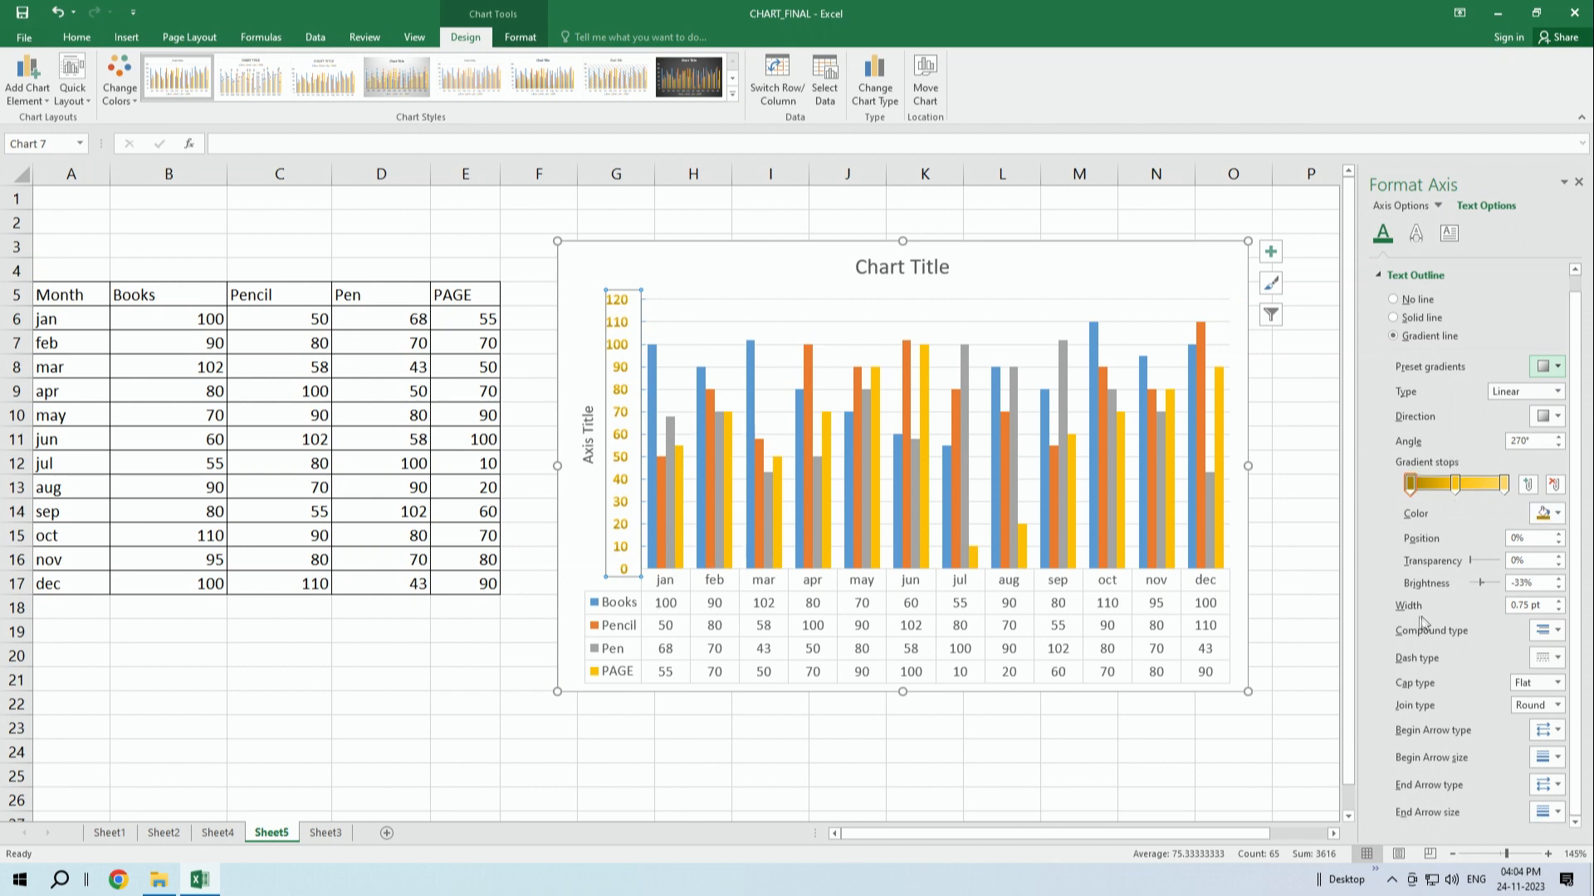
{"action": "left_click", "coordinate": [1558, 514]}
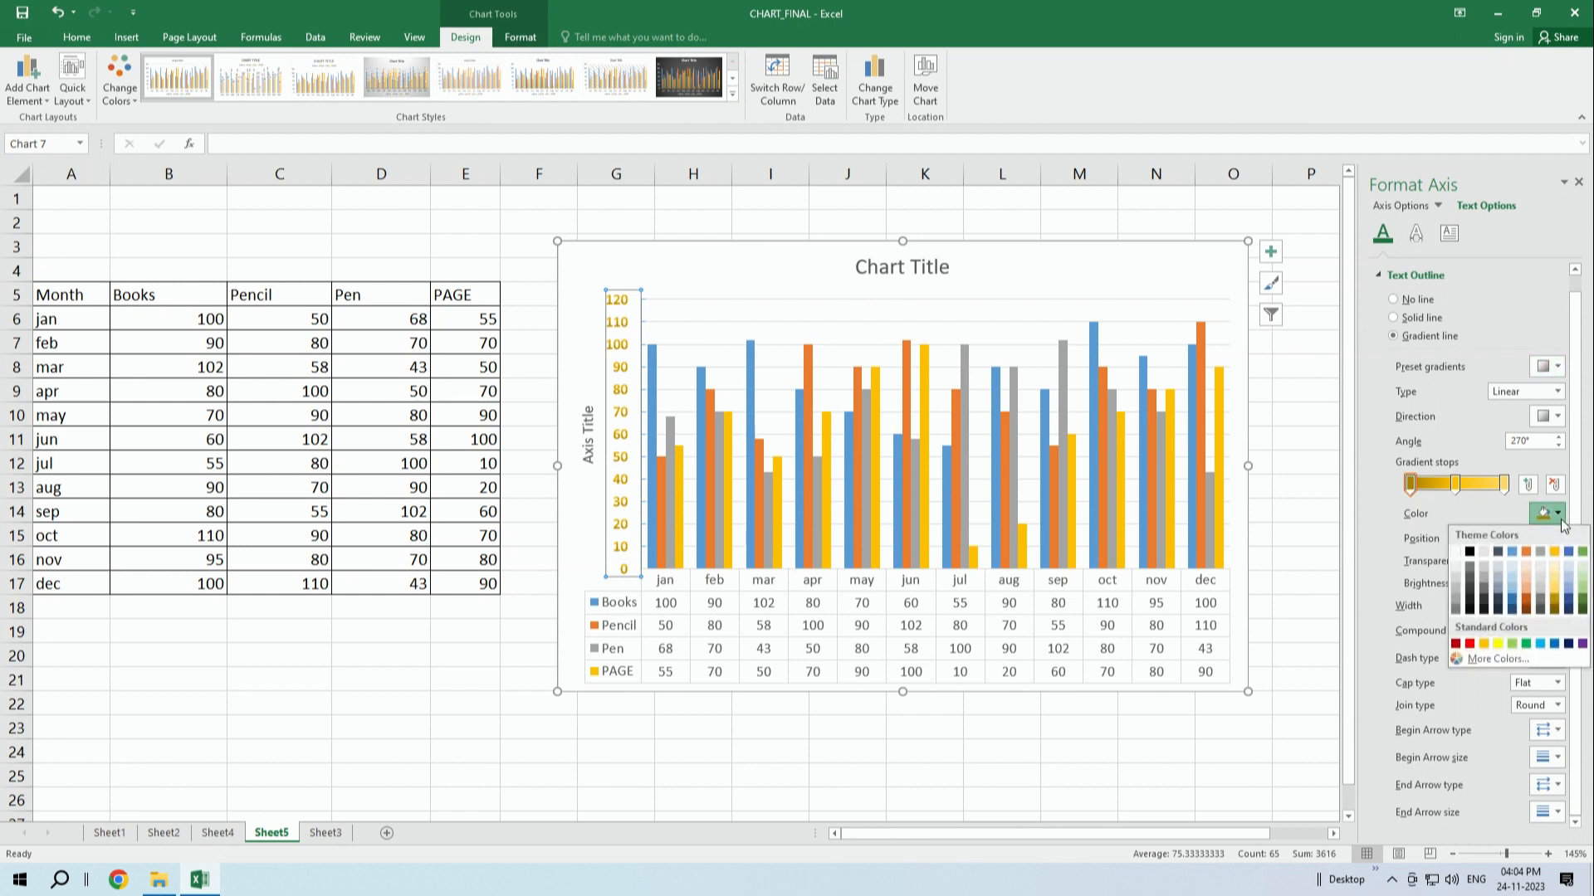
{"action": "left_click", "coordinate": [1512, 644]}
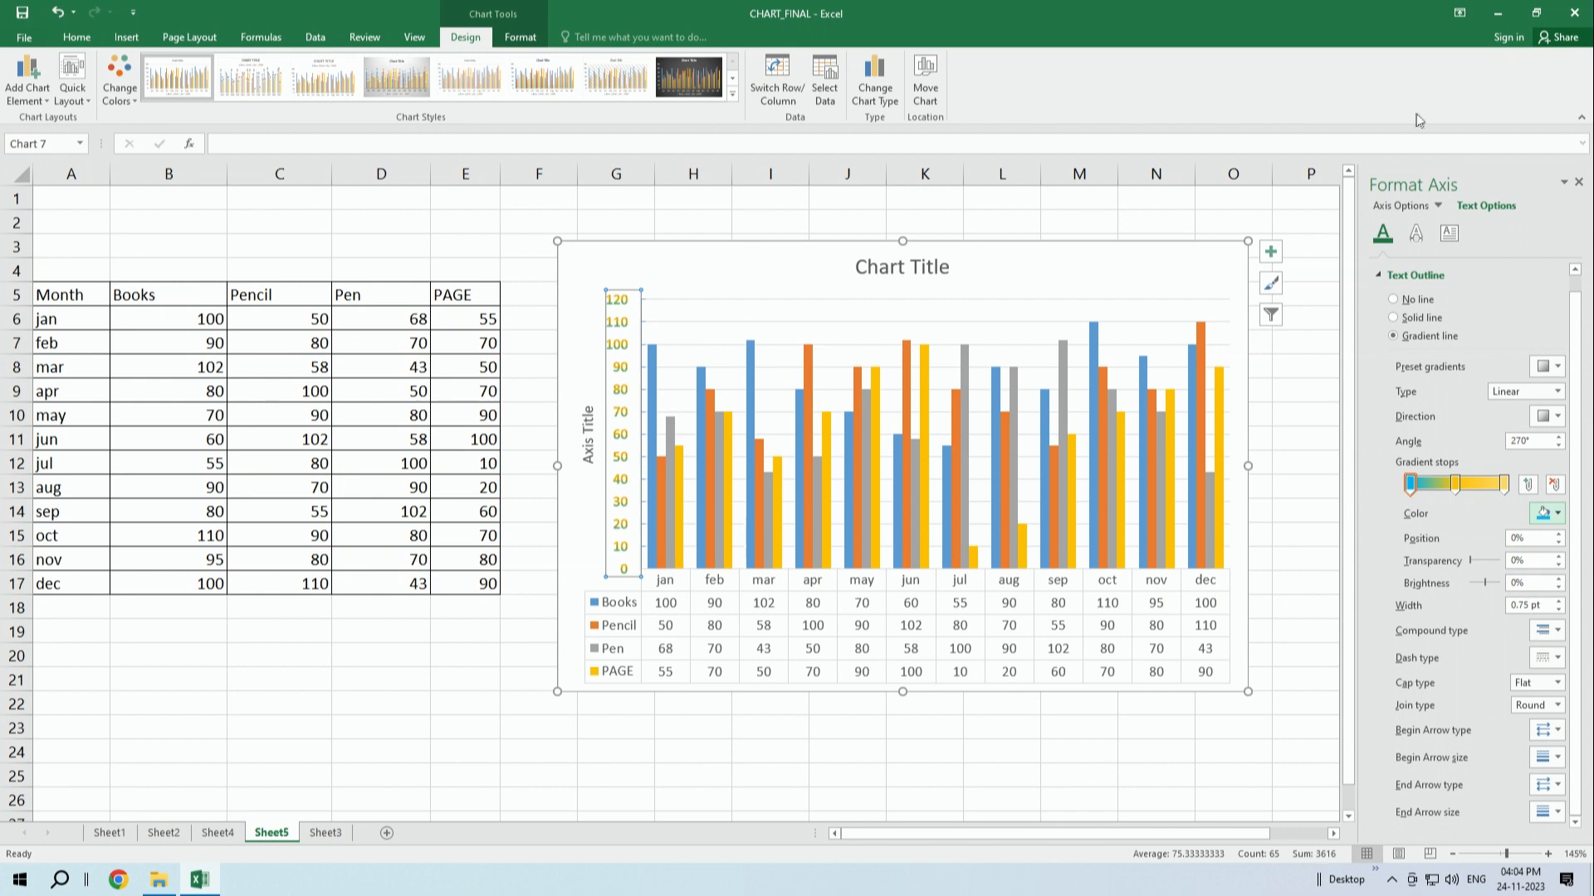
- Apply an inner shadow preset with 5 pt blur, 90° angle and 4 pt distance to the vertical axis label text
{"action": "left_click", "coordinate": [1415, 234]}
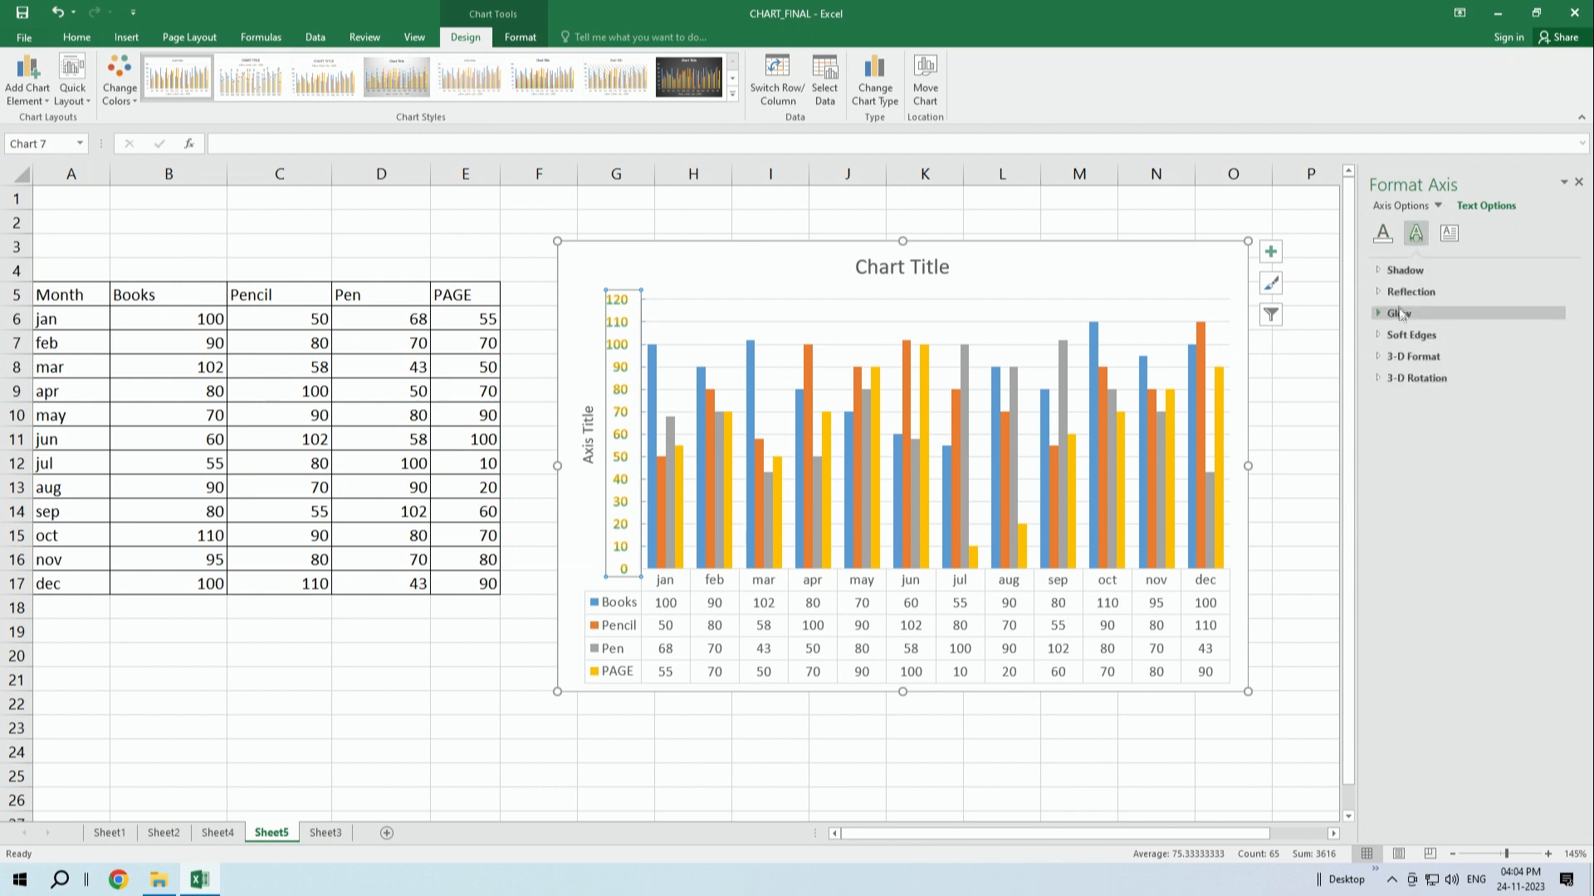
{"action": "left_click", "coordinate": [1396, 271]}
{"action": "left_click", "coordinate": [1400, 464]}
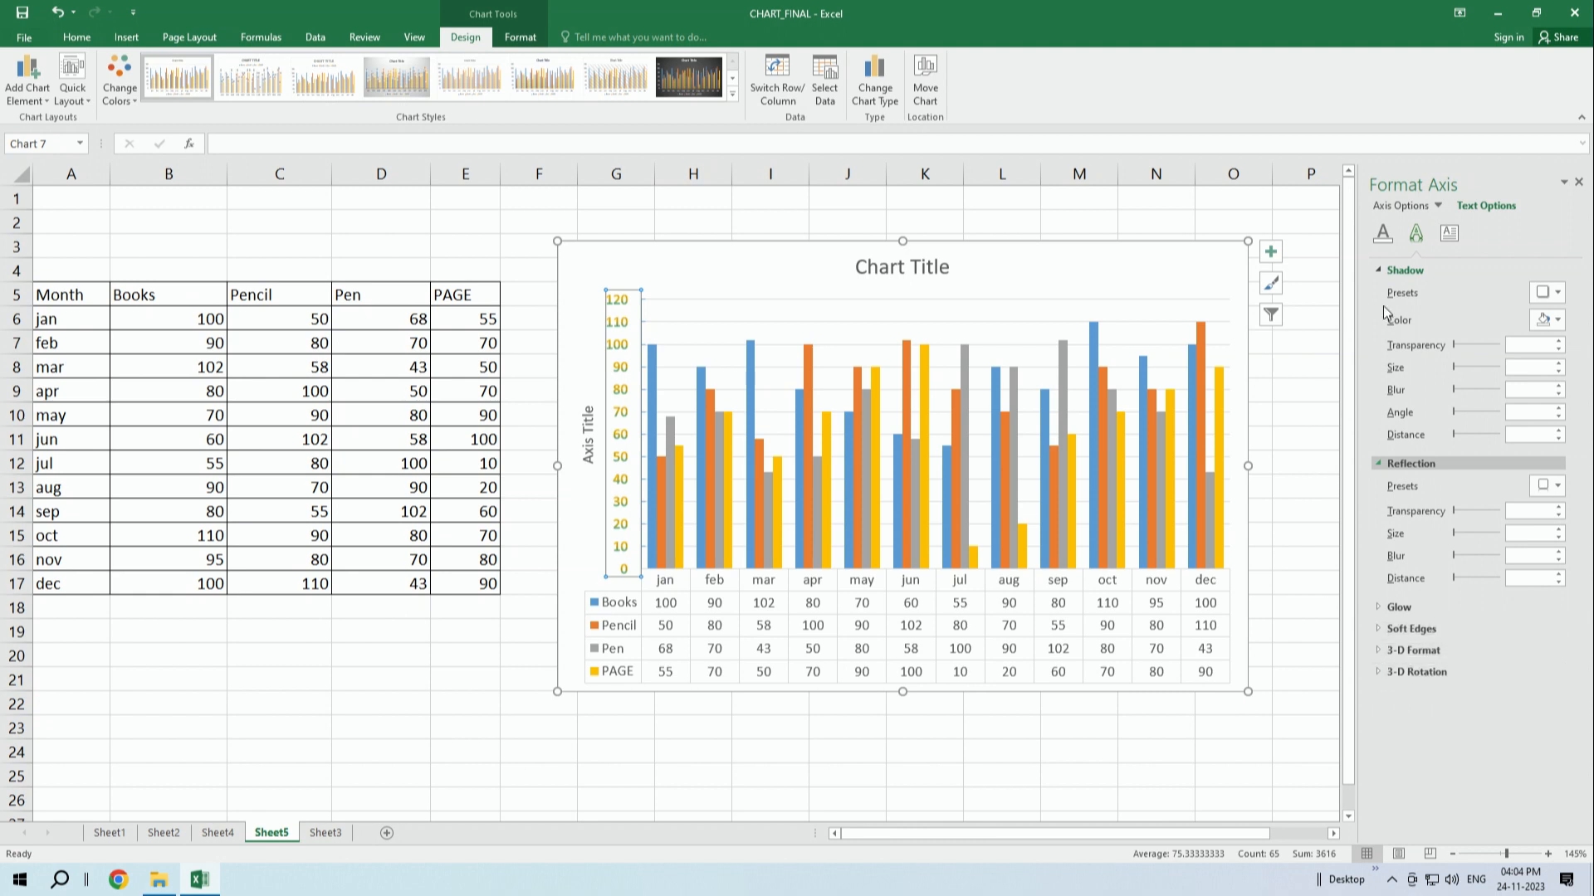
{"action": "left_click", "coordinate": [1556, 297]}
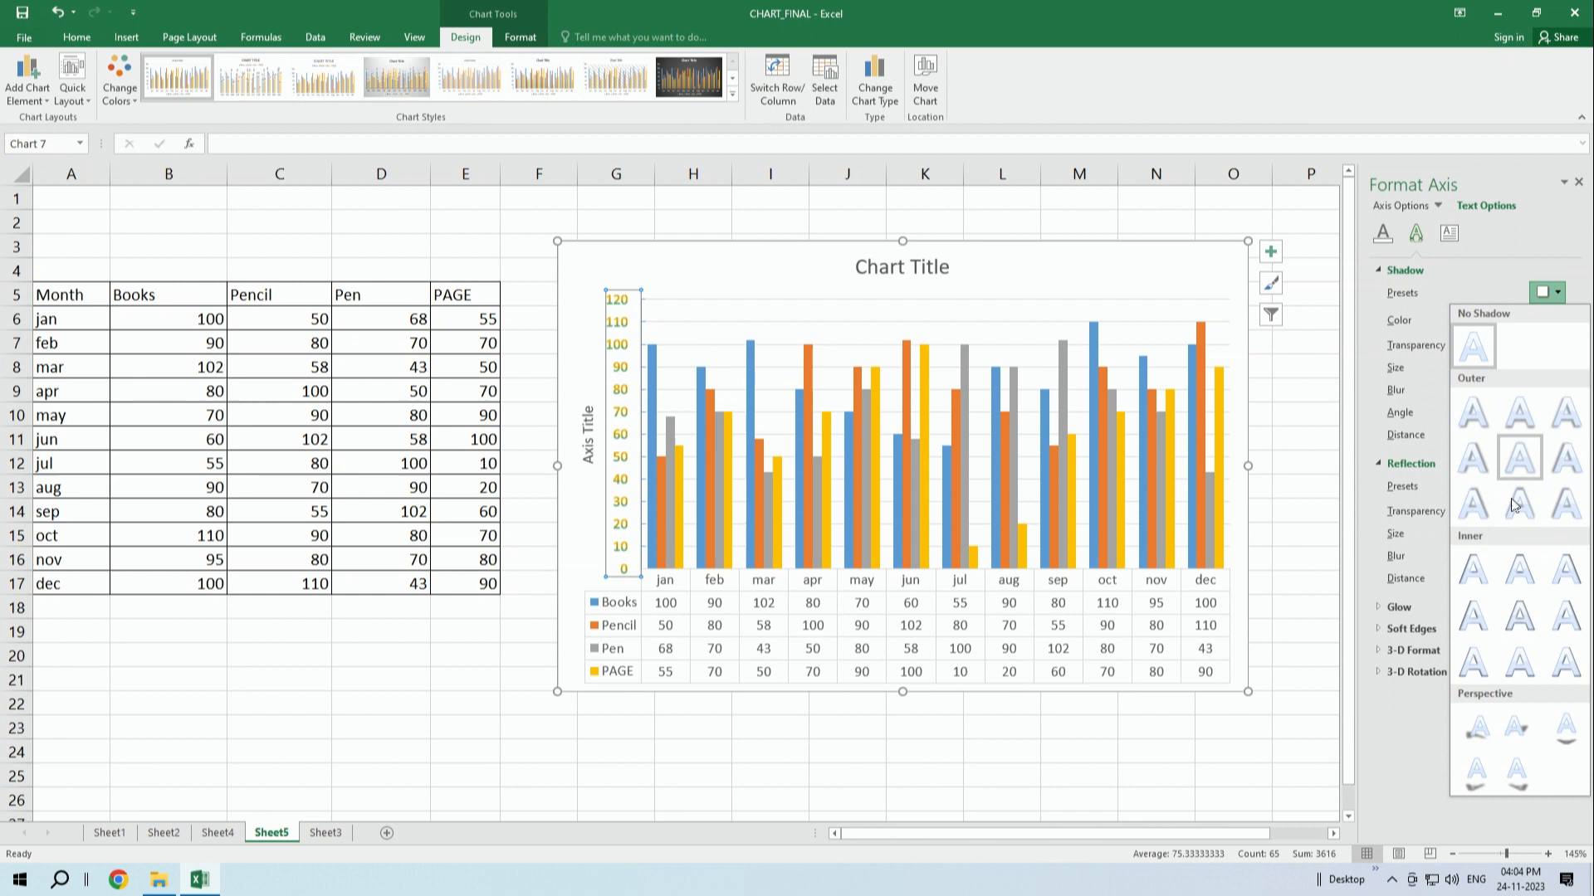
{"action": "left_click", "coordinate": [1511, 659]}
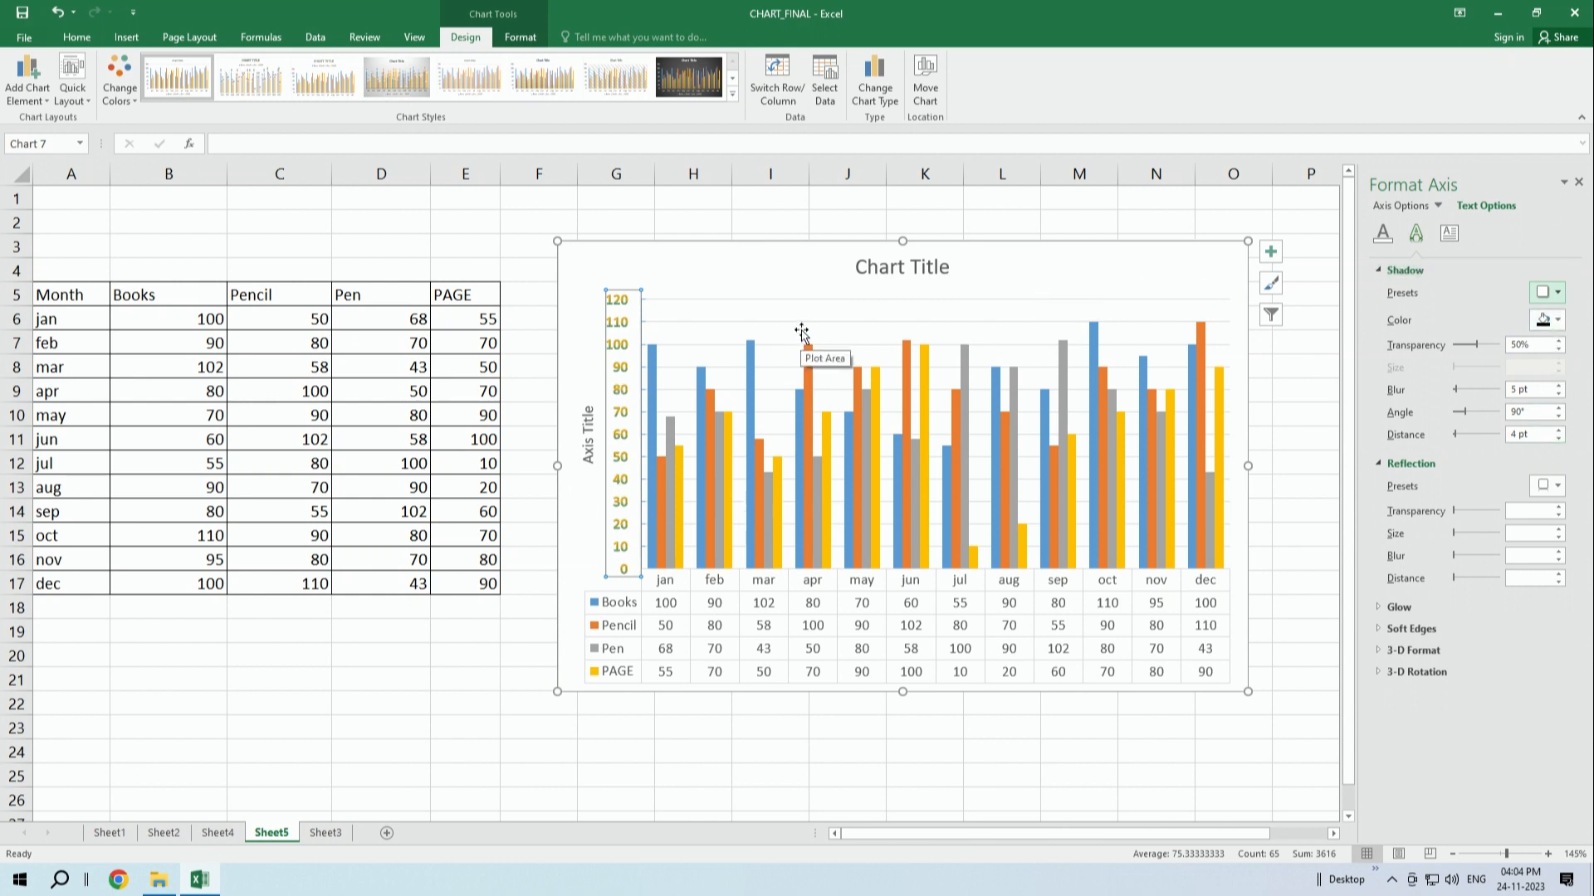
{"action": "left_click", "coordinate": [1002, 292]}
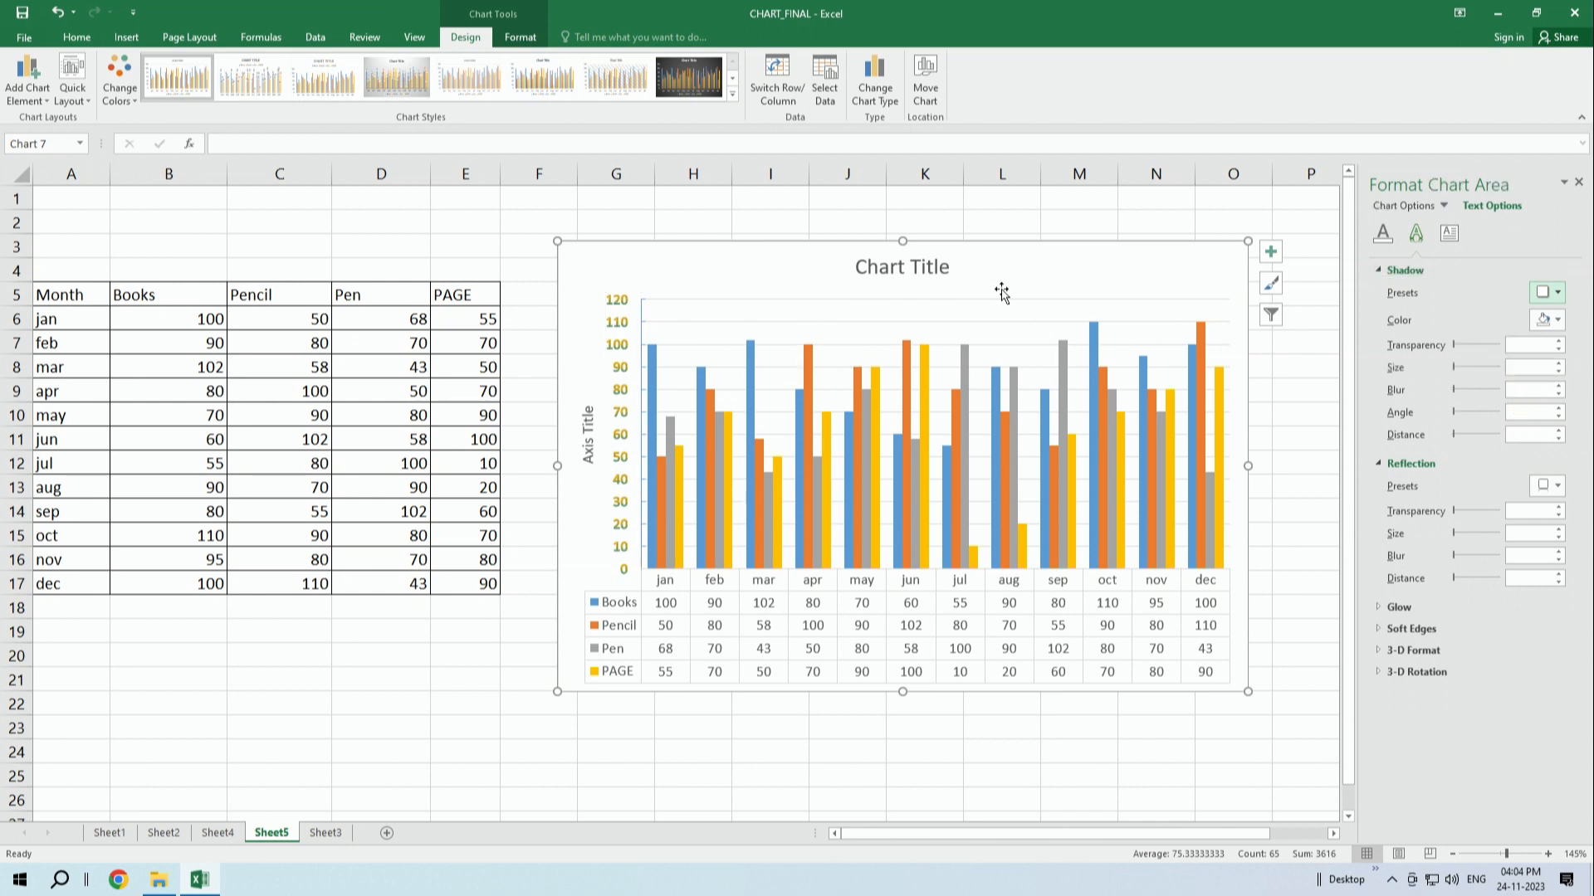
- Give the chart title box a solid line border in orange
{"action": "left_click", "coordinate": [884, 249]}
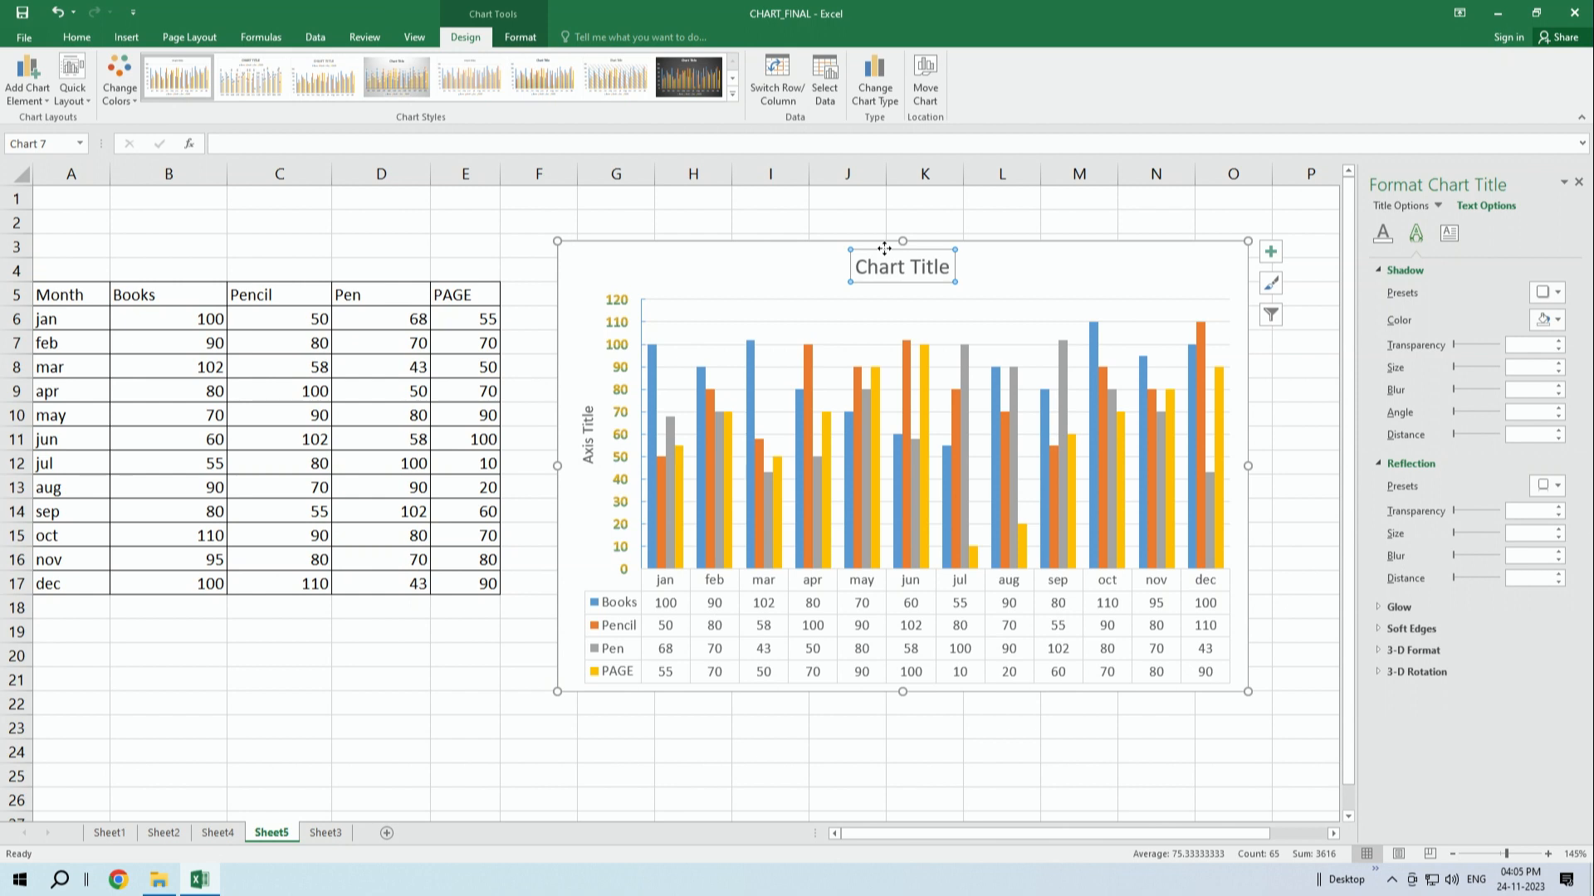
{"action": "right_click", "coordinate": [926, 253]}
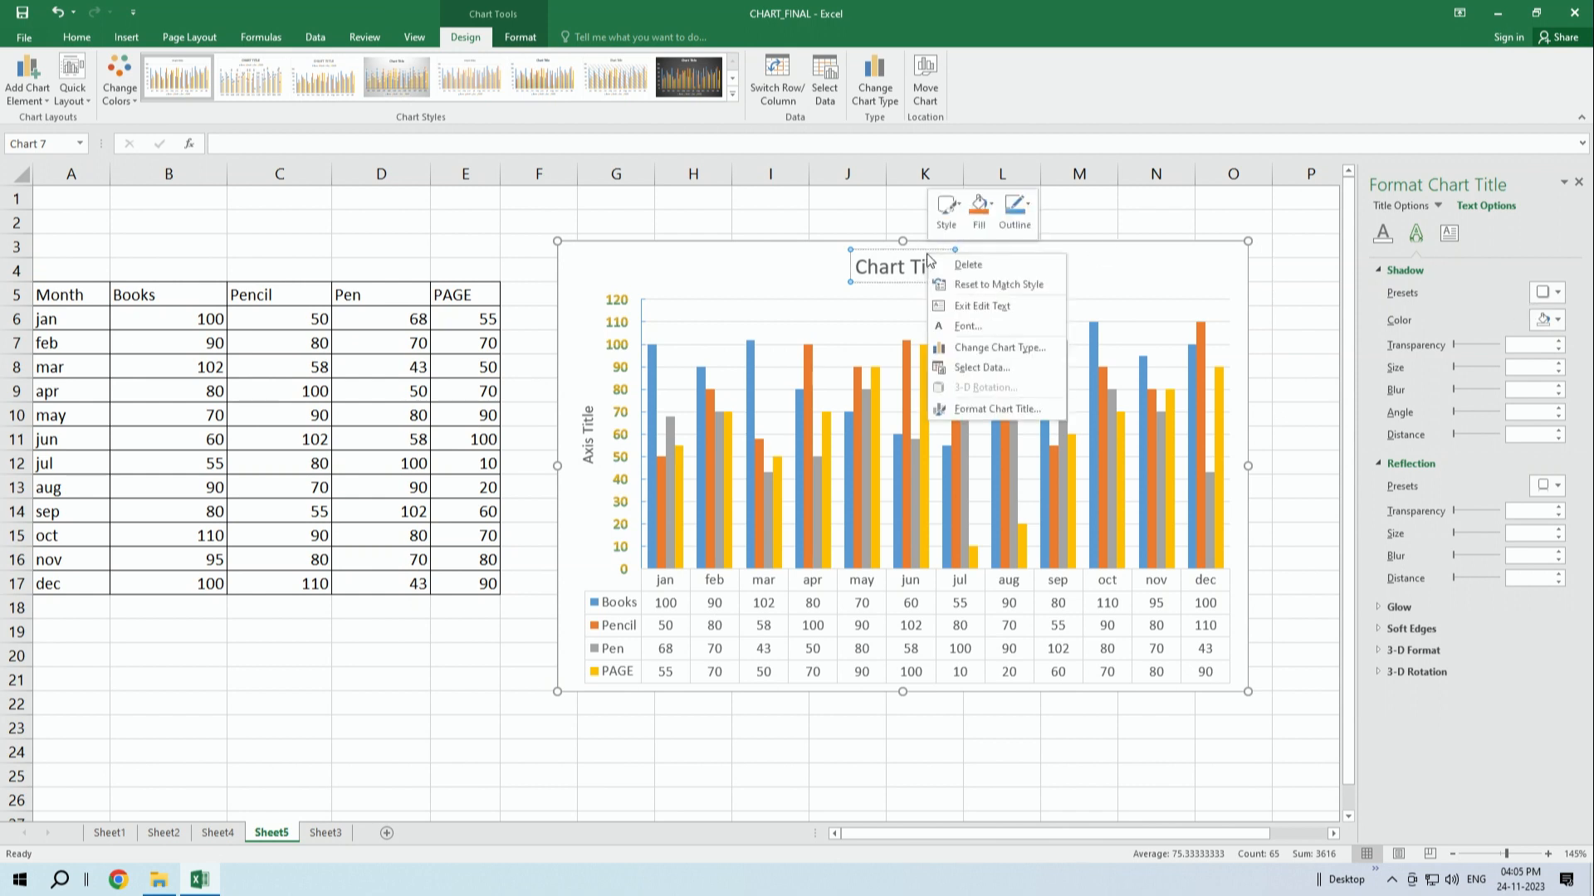
{"action": "left_click", "coordinate": [981, 409]}
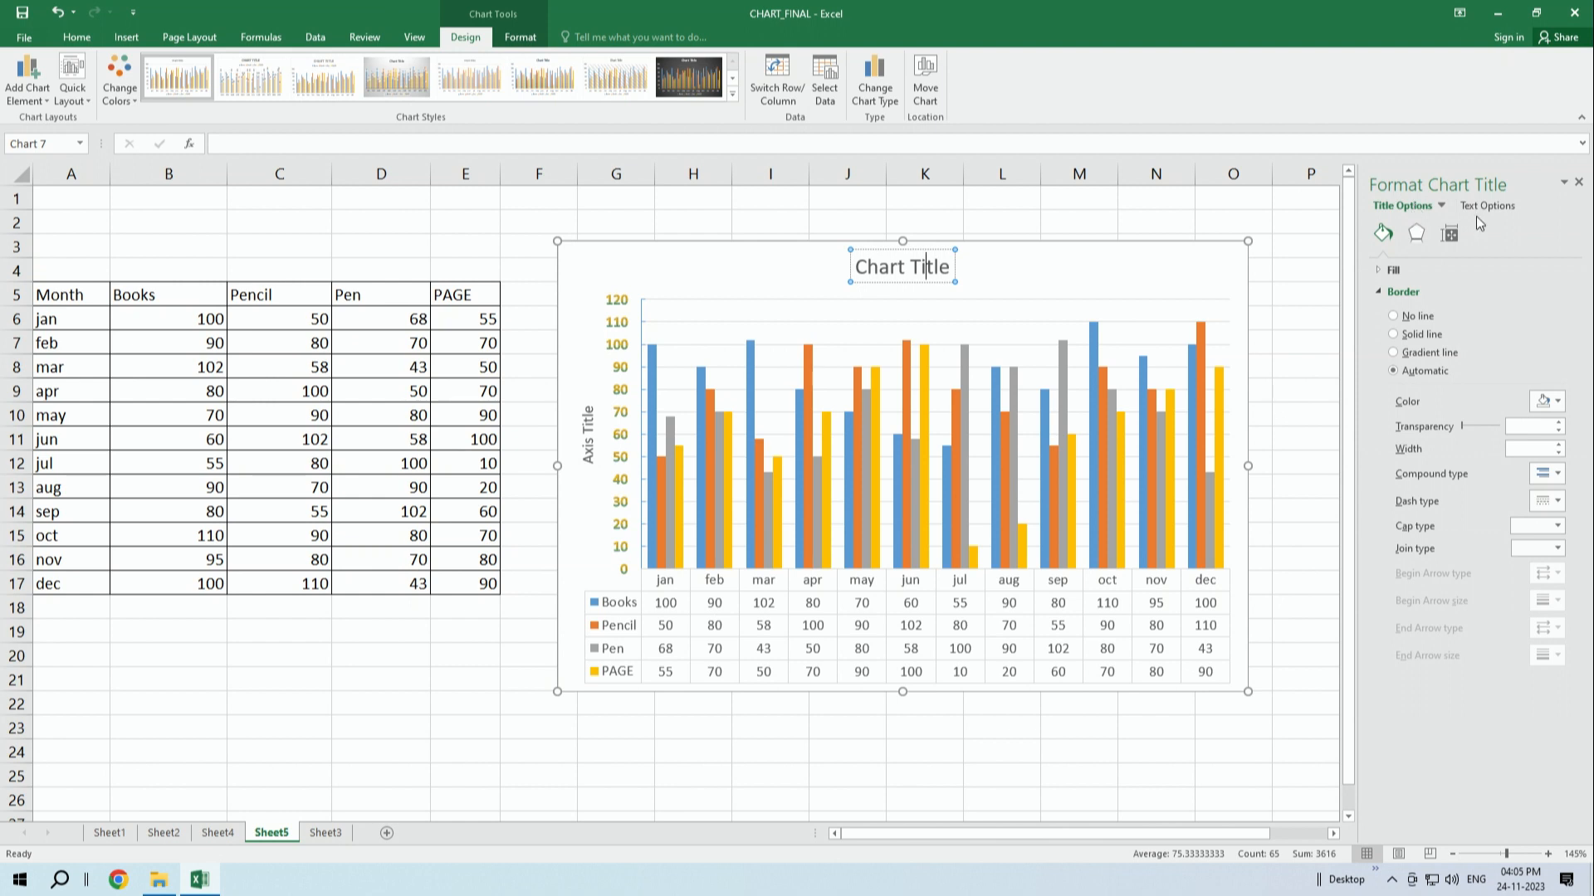
{"action": "left_click", "coordinate": [1411, 330]}
{"action": "left_click", "coordinate": [1409, 317]}
{"action": "left_click", "coordinate": [1407, 334]}
{"action": "left_click", "coordinate": [1552, 402]}
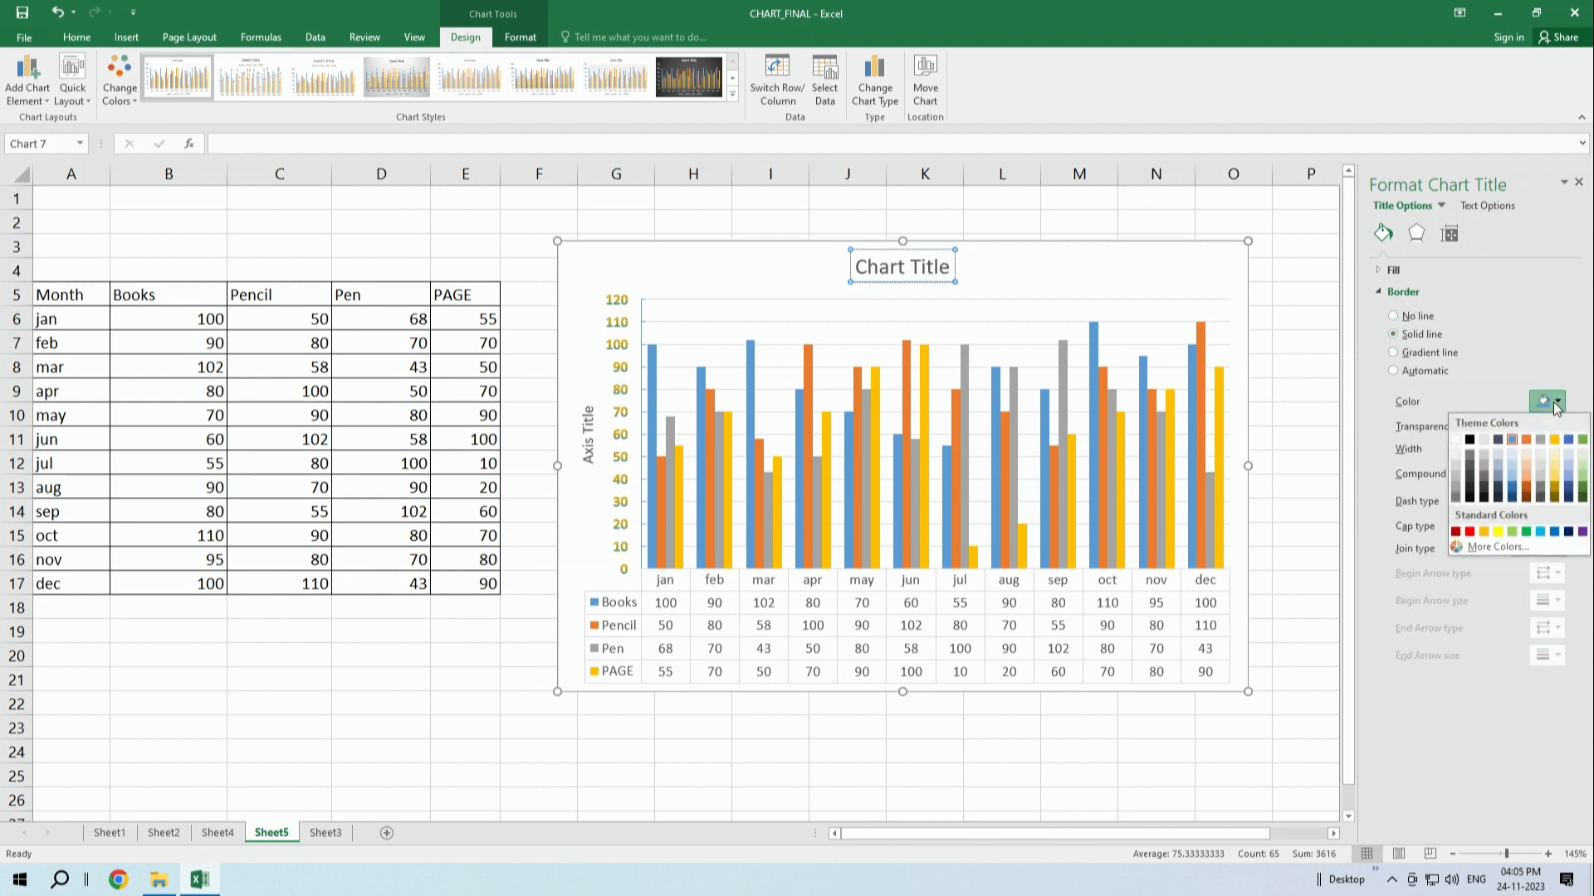
{"action": "left_click", "coordinate": [1525, 487]}
{"action": "left_click", "coordinate": [901, 292]}
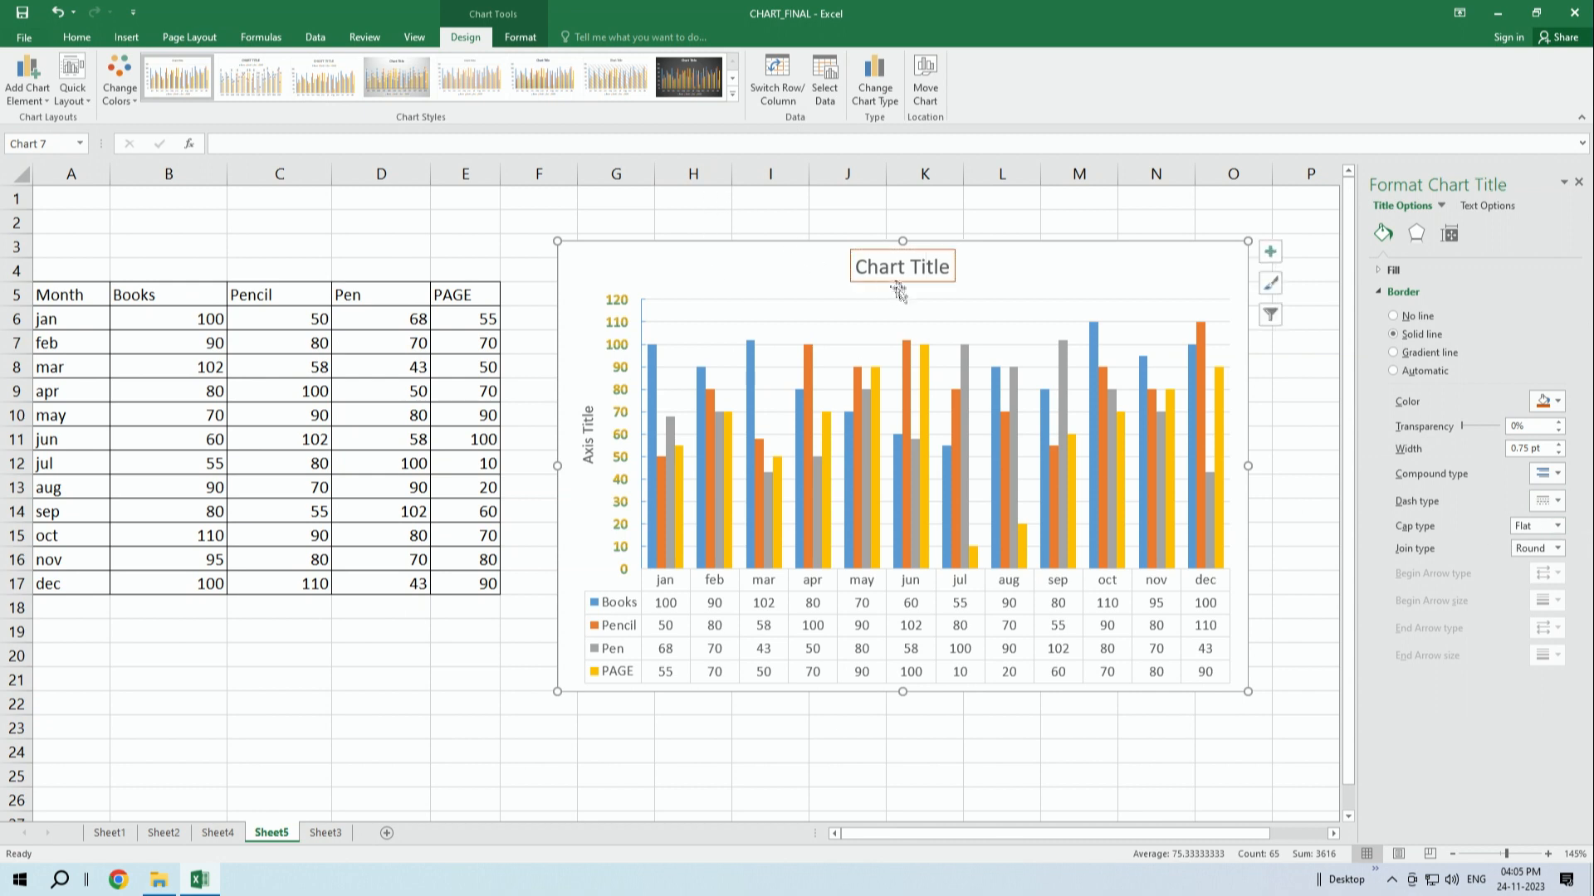
{"action": "left_click", "coordinate": [968, 309]}
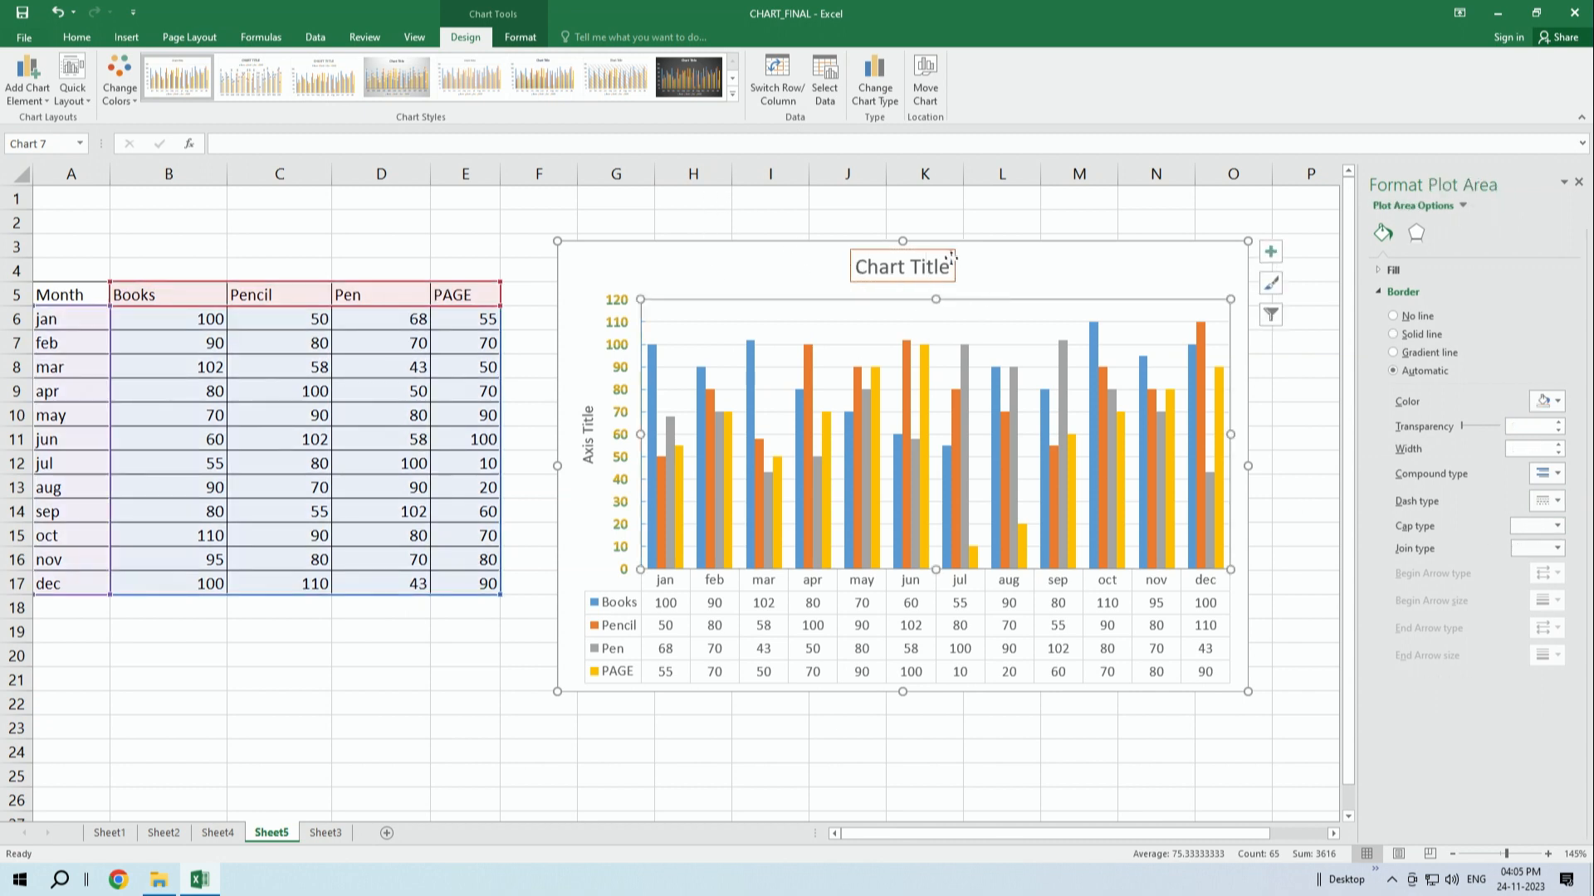
- Set the chart title border's transparency to 15% and its width to 6 pt
{"action": "left_click", "coordinate": [946, 261]}
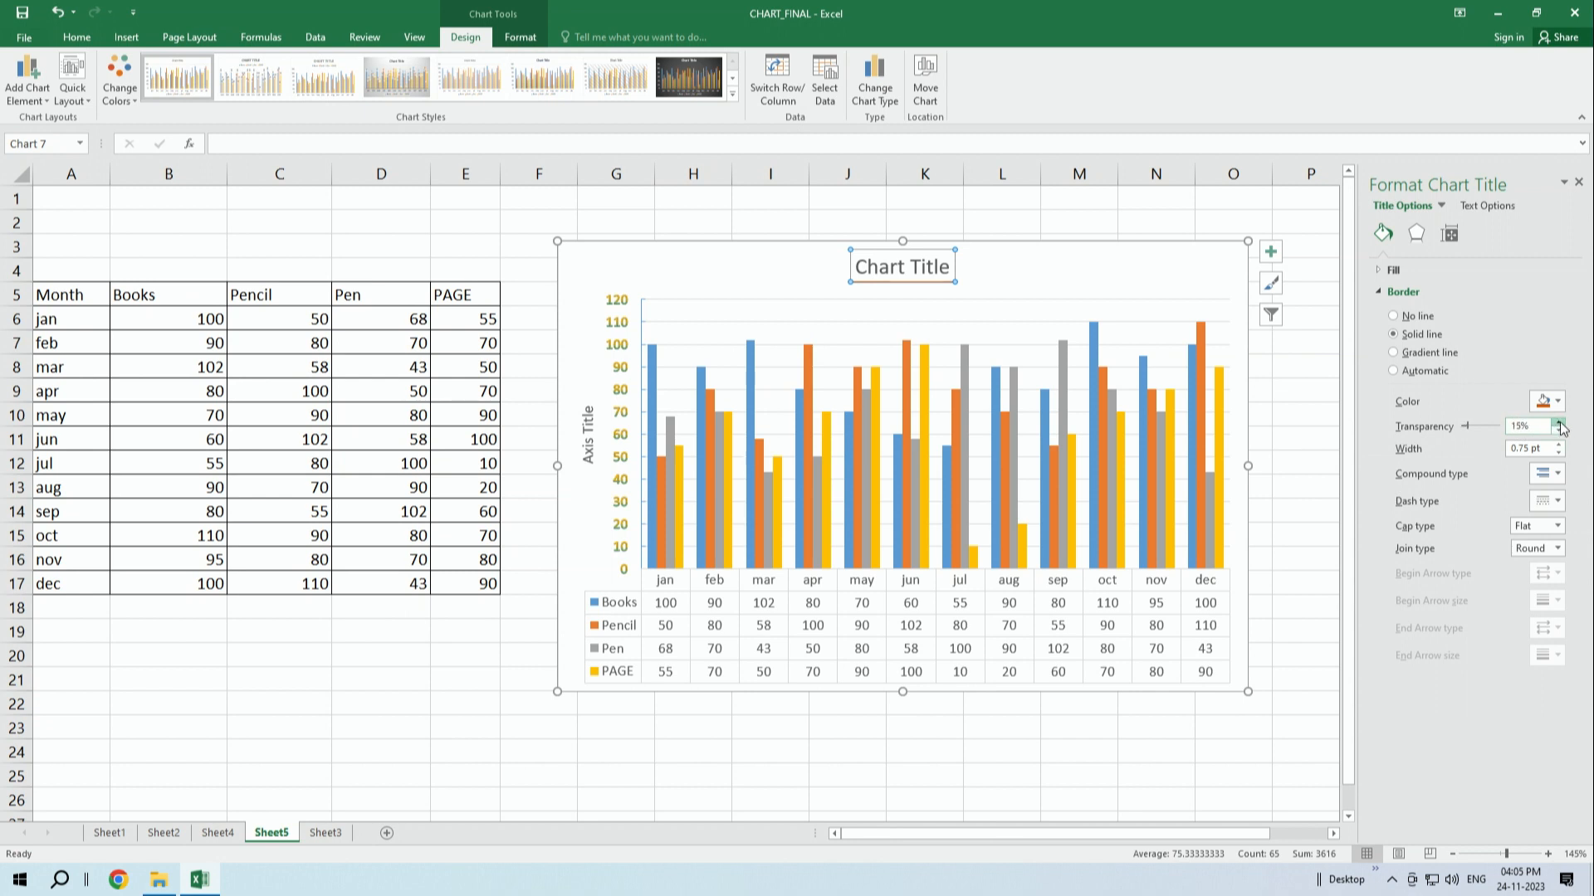
{"action": "left_click", "coordinate": [1559, 452]}
{"action": "left_click", "coordinate": [1559, 445]}
{"action": "left_click", "coordinate": [1560, 445]}
{"action": "left_click", "coordinate": [1559, 445]}
{"action": "left_click", "coordinate": [1559, 445]}
{"action": "left_click", "coordinate": [1559, 445]}
{"action": "left_click", "coordinate": [1559, 444]}
{"action": "left_click", "coordinate": [1560, 445]}
{"action": "left_click", "coordinate": [1560, 445]}
{"action": "left_click", "coordinate": [1560, 445]}
{"action": "left_click", "coordinate": [1560, 445]}
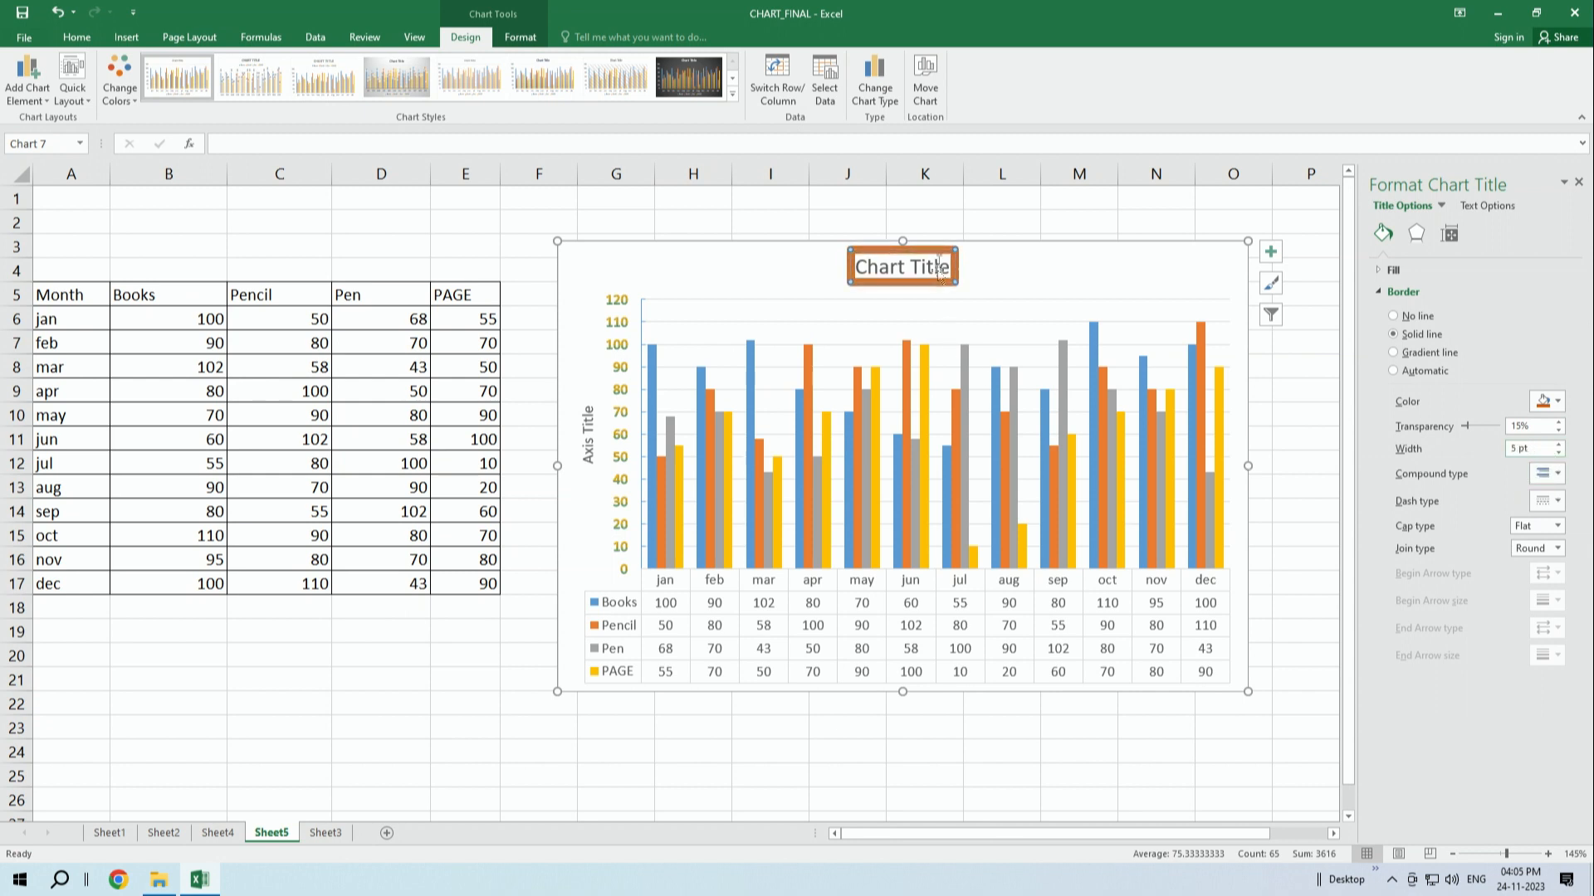
{"action": "left_click", "coordinate": [1559, 445]}
{"action": "left_click", "coordinate": [1560, 445]}
{"action": "left_click", "coordinate": [1560, 444]}
{"action": "left_click", "coordinate": [1559, 445]}
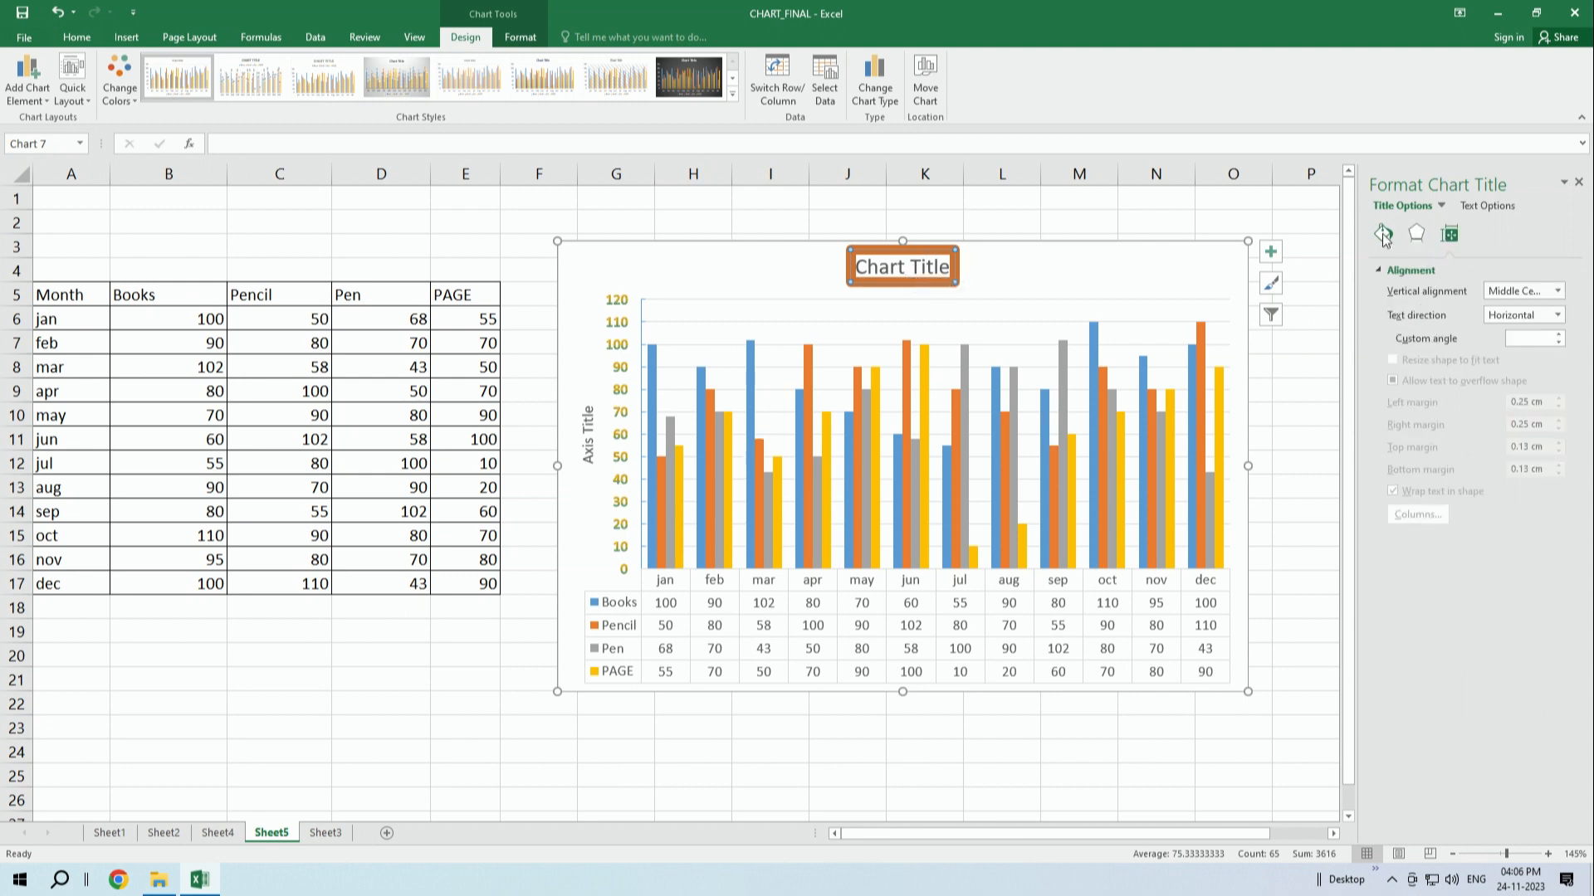
- Make the whole chart title text bold, italic and underlined
{"action": "left_click", "coordinate": [875, 266]}
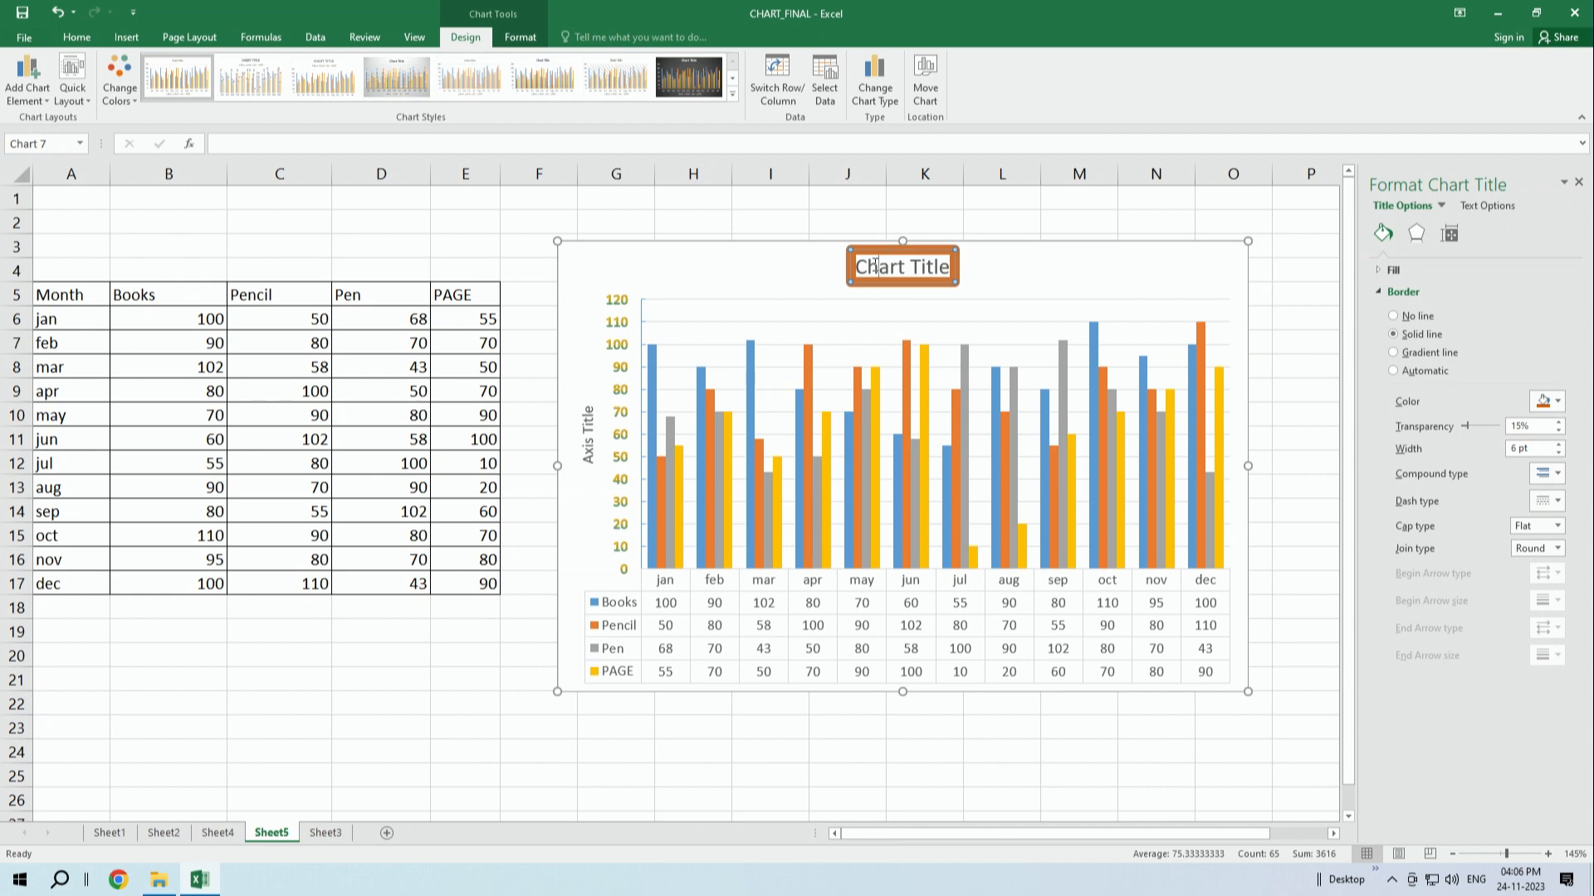
{"action": "left_click_drag", "start_coordinate": [876, 262], "coordinate": [946, 267]}
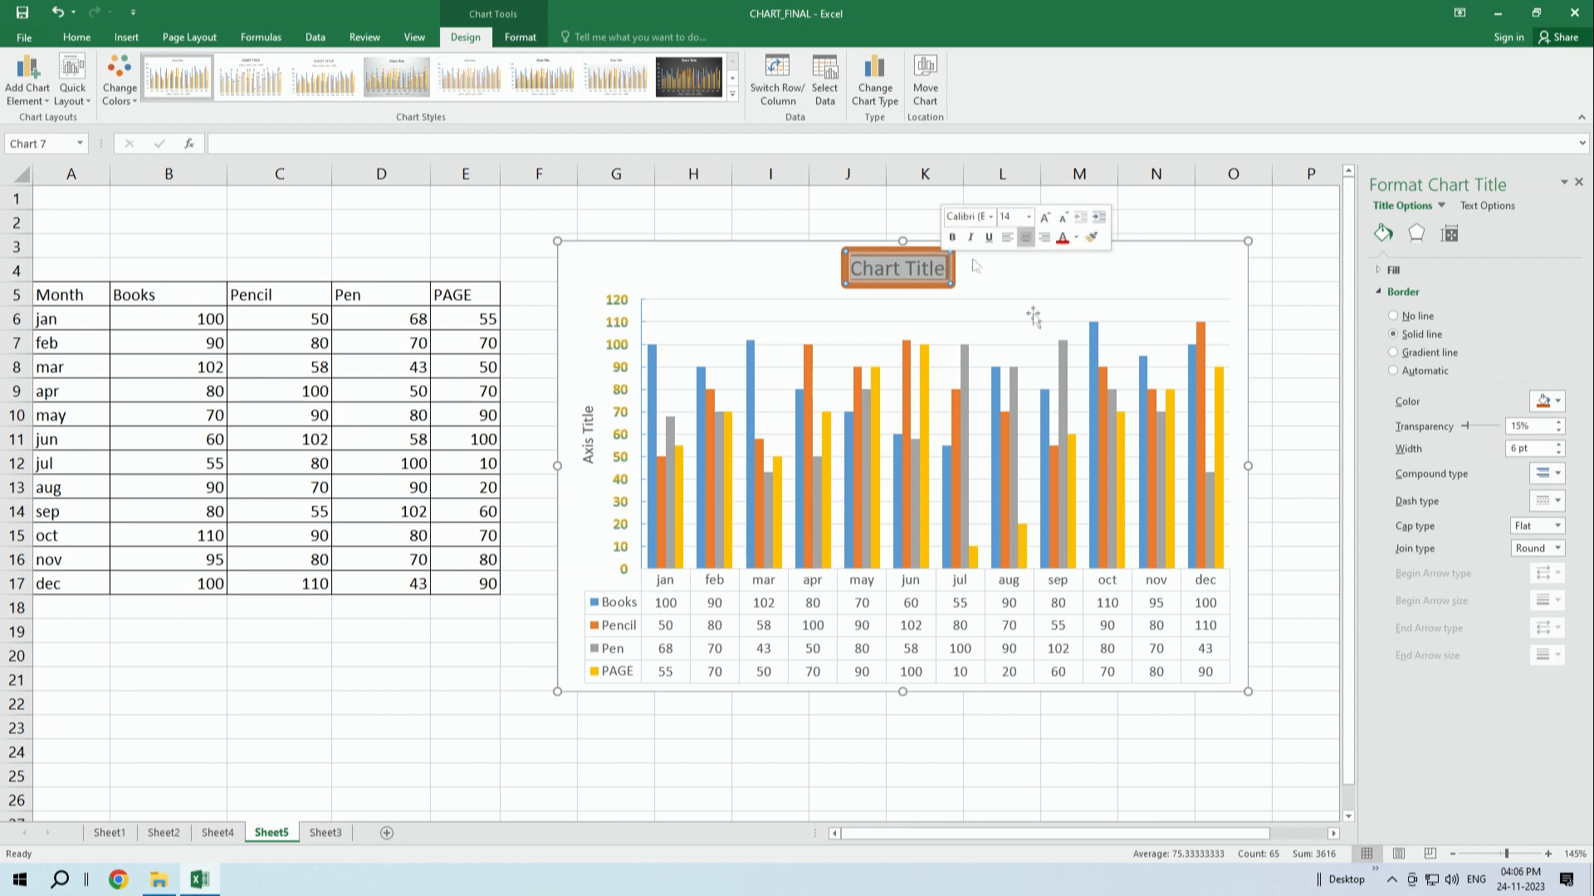
{"action": "left_click", "coordinate": [77, 36]}
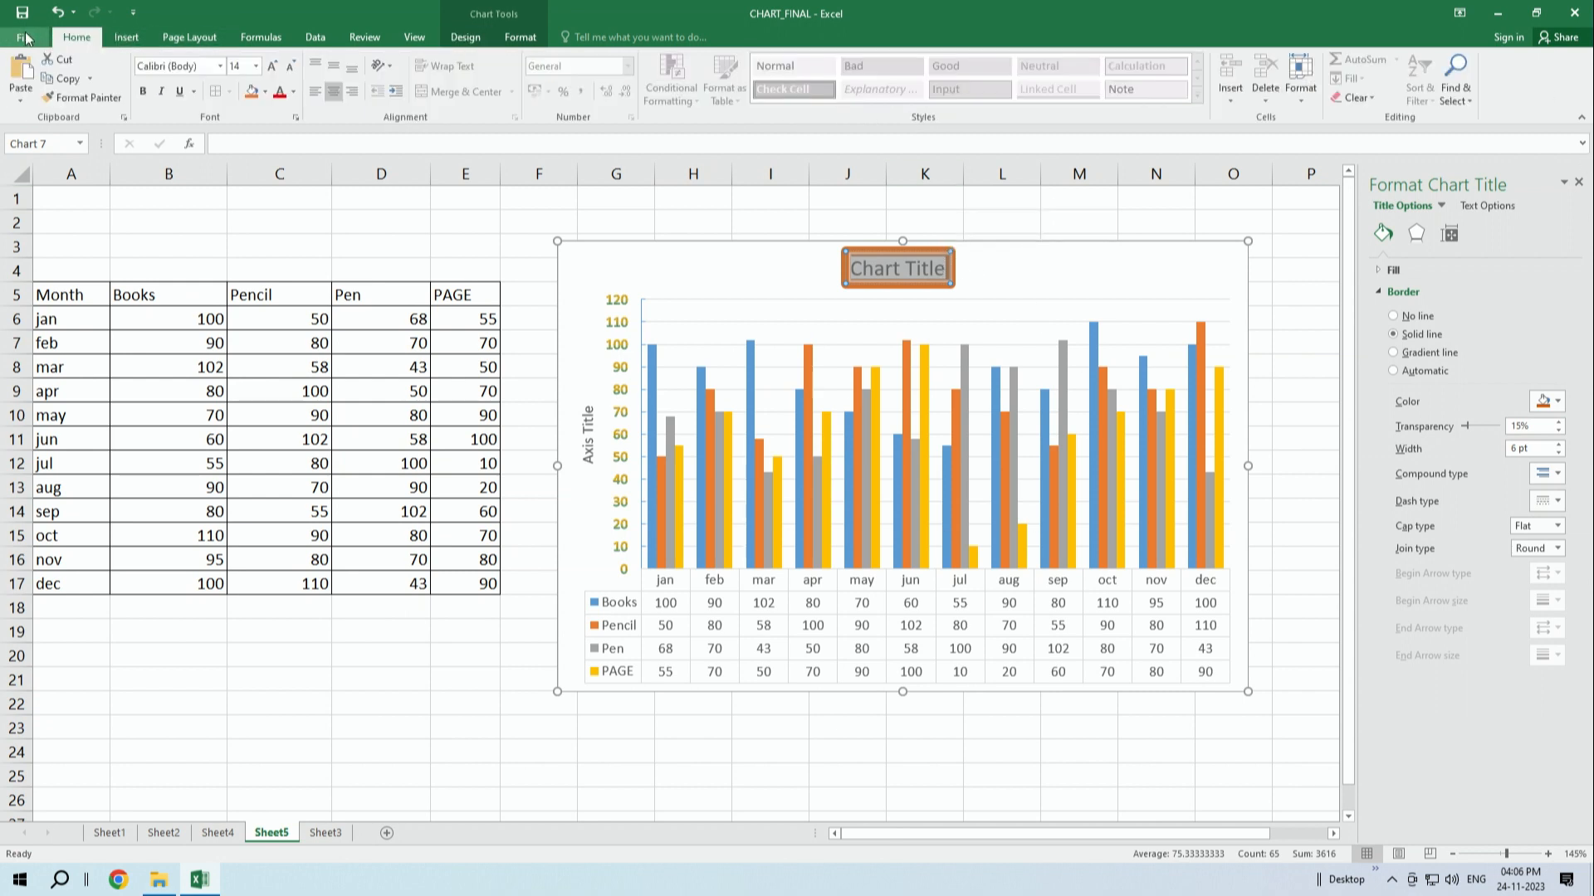
{"action": "left_click", "coordinate": [143, 91]}
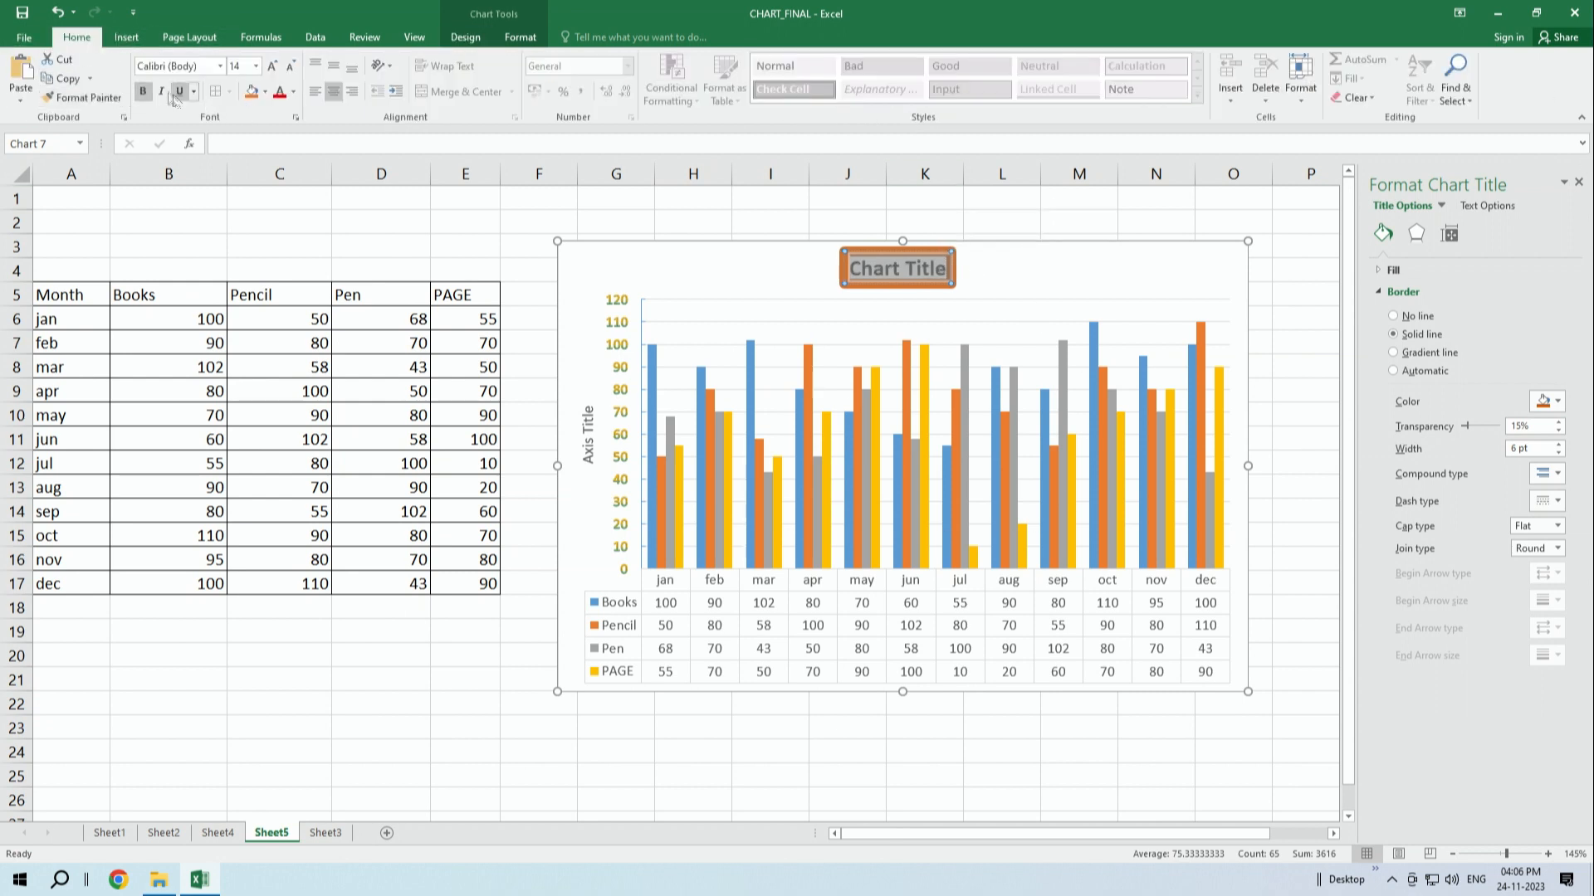
{"action": "left_click", "coordinate": [162, 91]}
{"action": "left_click", "coordinate": [181, 91]}
{"action": "left_click", "coordinate": [1068, 268]}
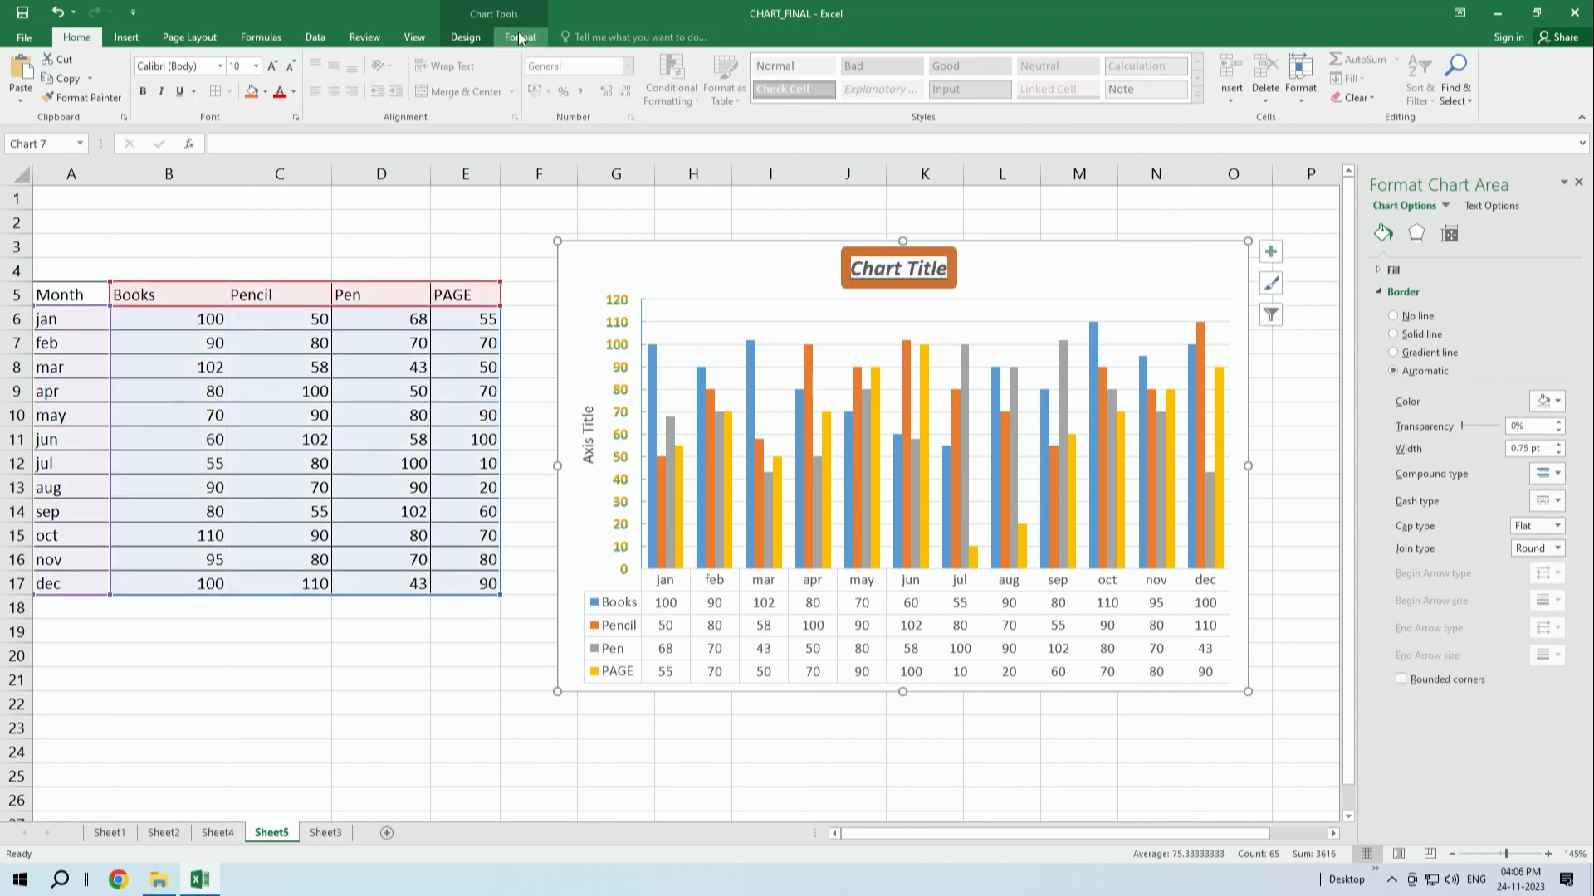
- Try a gradient line border on the chart area, and look through its effects and size and properties settings
{"action": "left_click", "coordinate": [520, 38]}
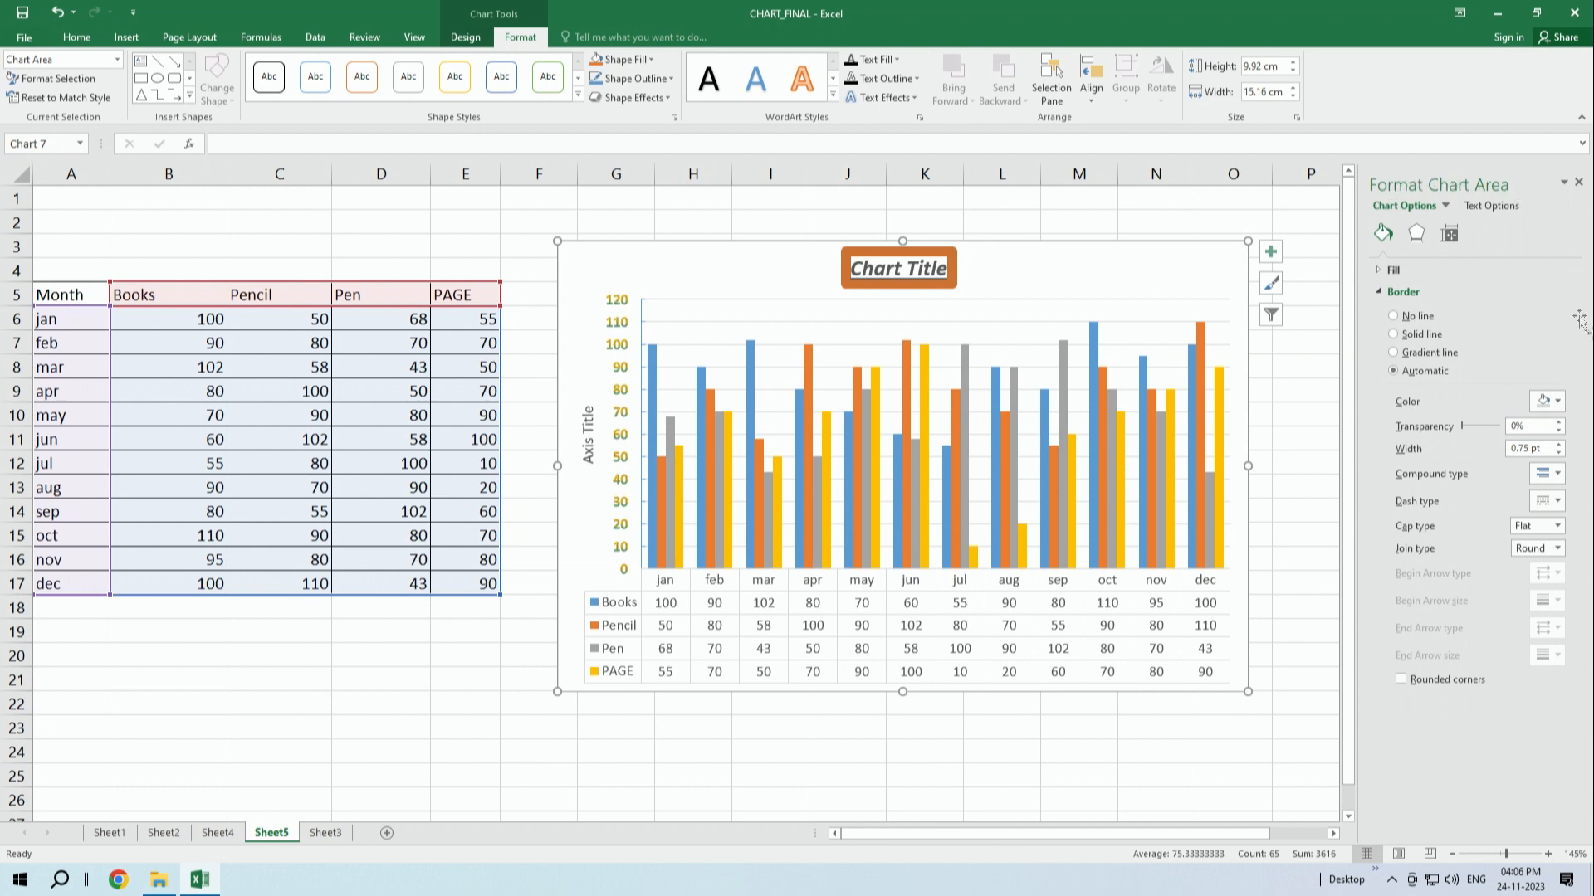
{"action": "left_click", "coordinate": [1426, 360]}
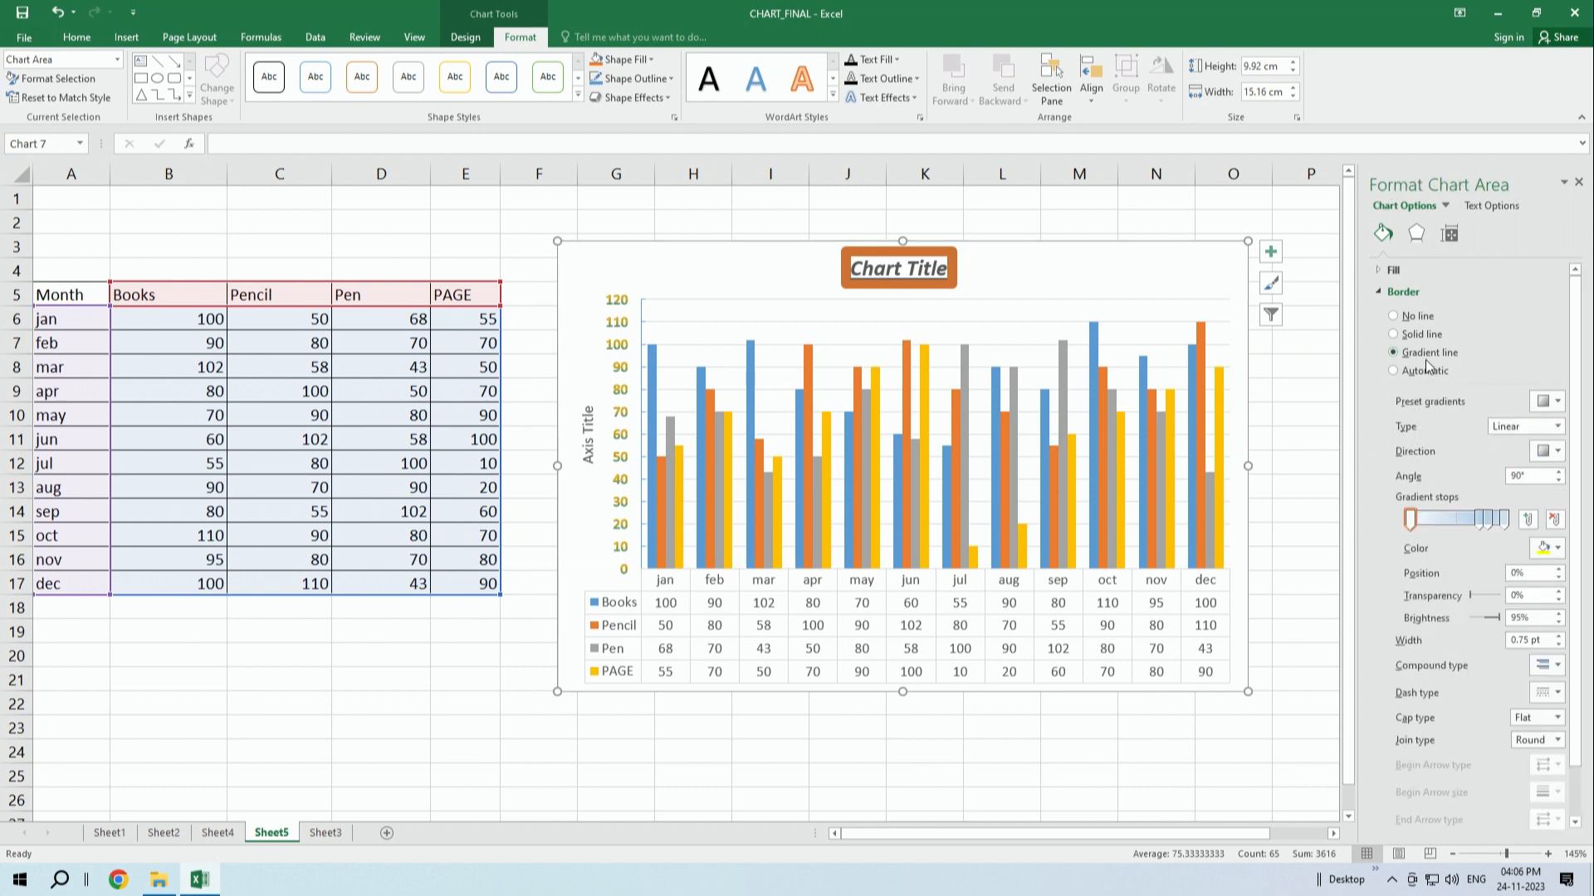
{"action": "left_click", "coordinate": [1416, 233]}
{"action": "left_click", "coordinate": [1455, 236]}
{"action": "left_click", "coordinate": [1504, 204]}
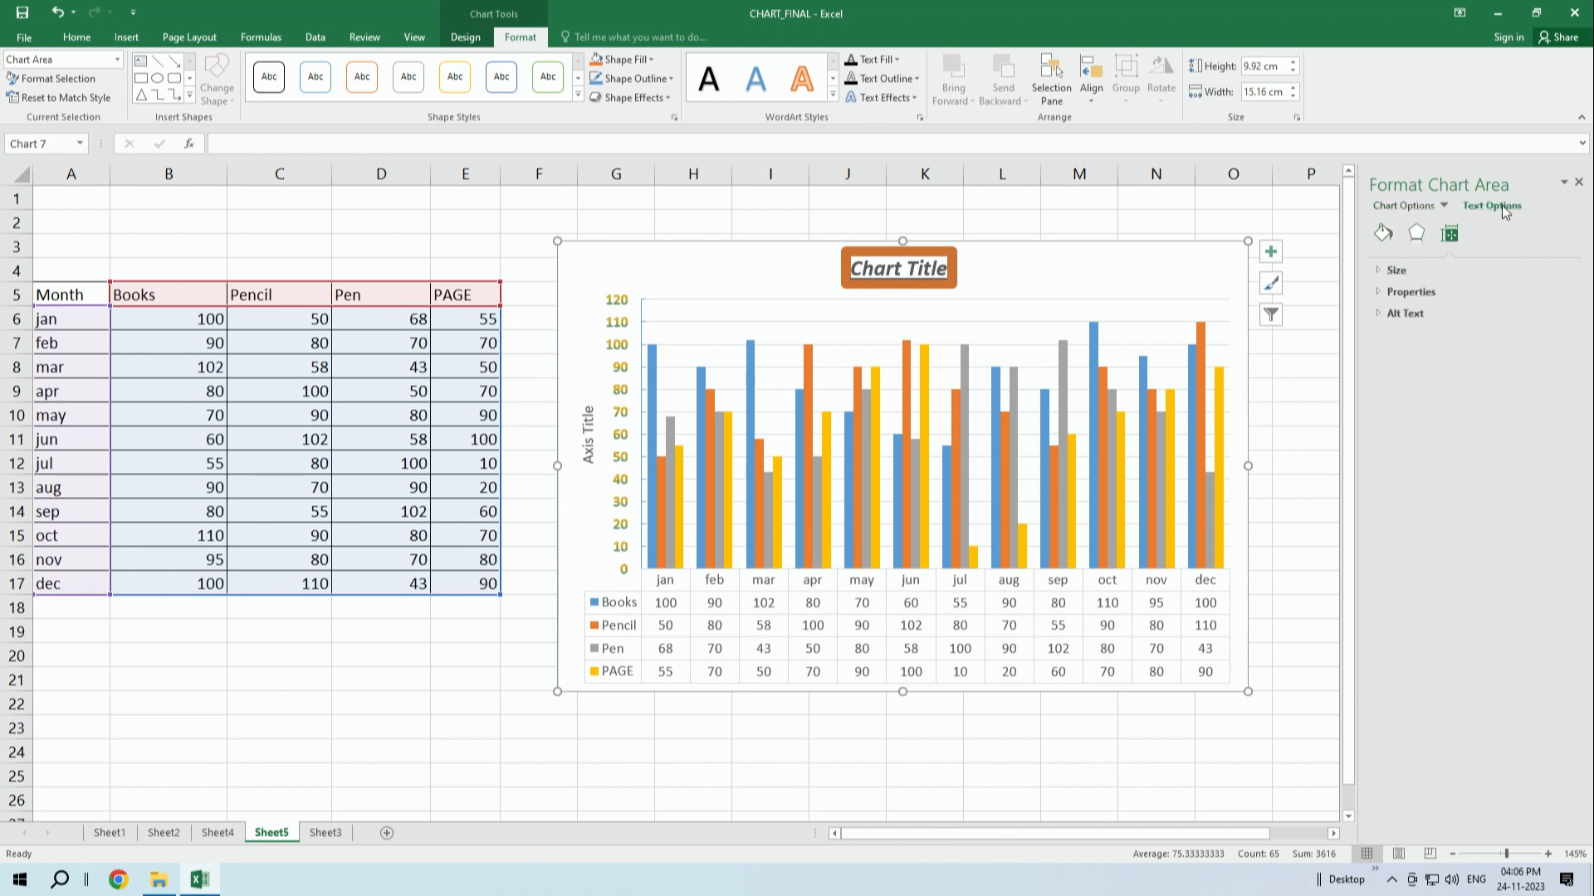
- Try the Automatic, Gradient line, Solid line and No line border types on the chart area
{"action": "left_click", "coordinate": [1404, 208]}
{"action": "left_click", "coordinate": [1426, 369]}
{"action": "left_click", "coordinate": [1428, 352]}
{"action": "left_click", "coordinate": [1419, 334]}
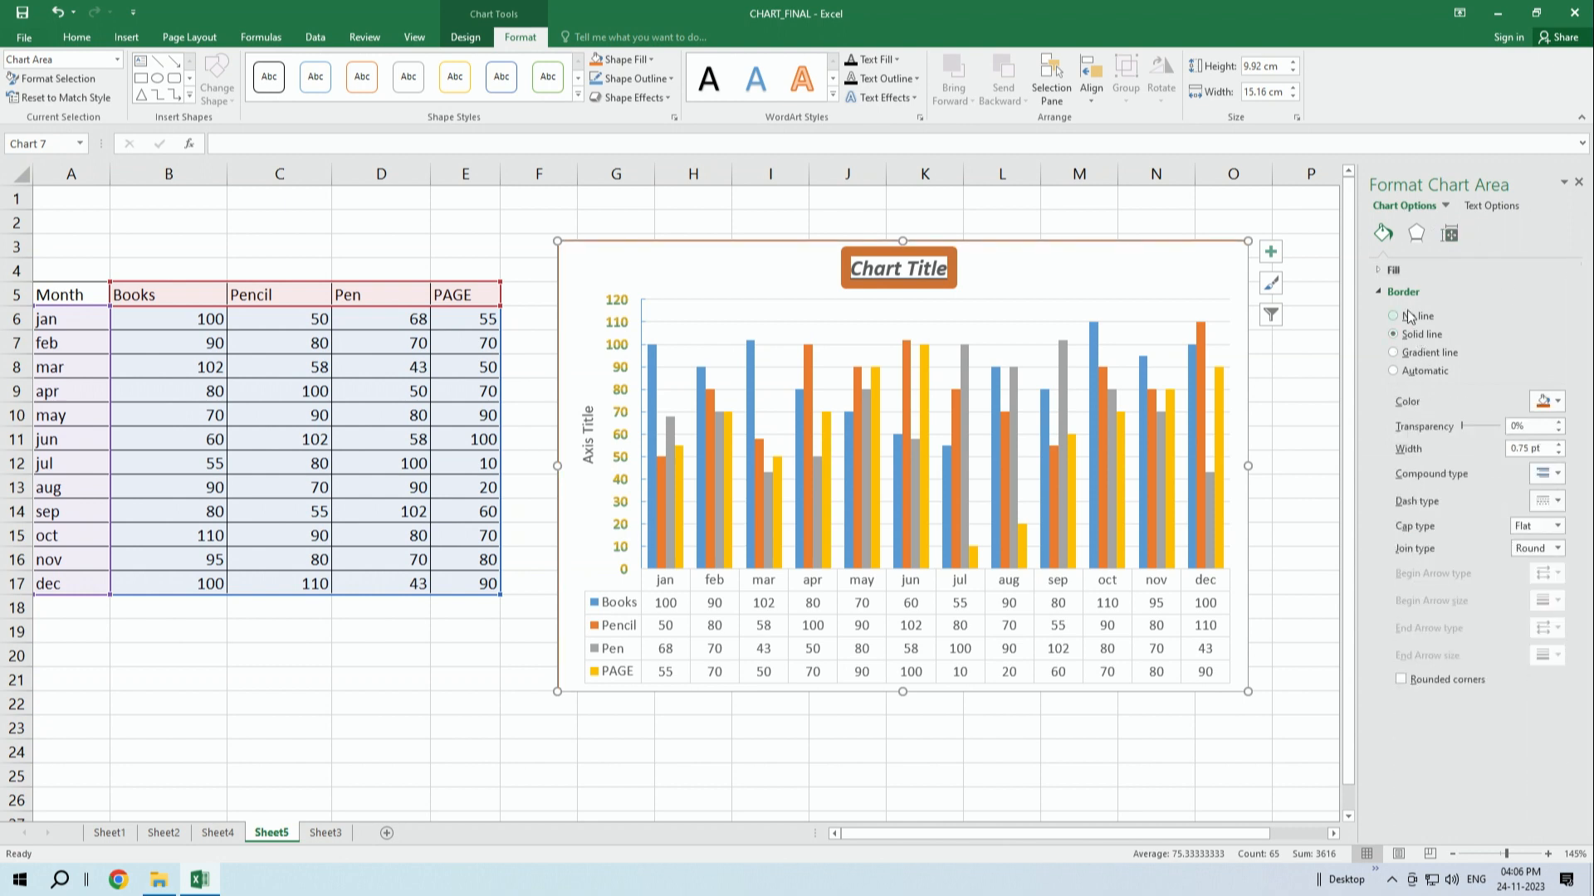
{"action": "left_click", "coordinate": [1411, 318]}
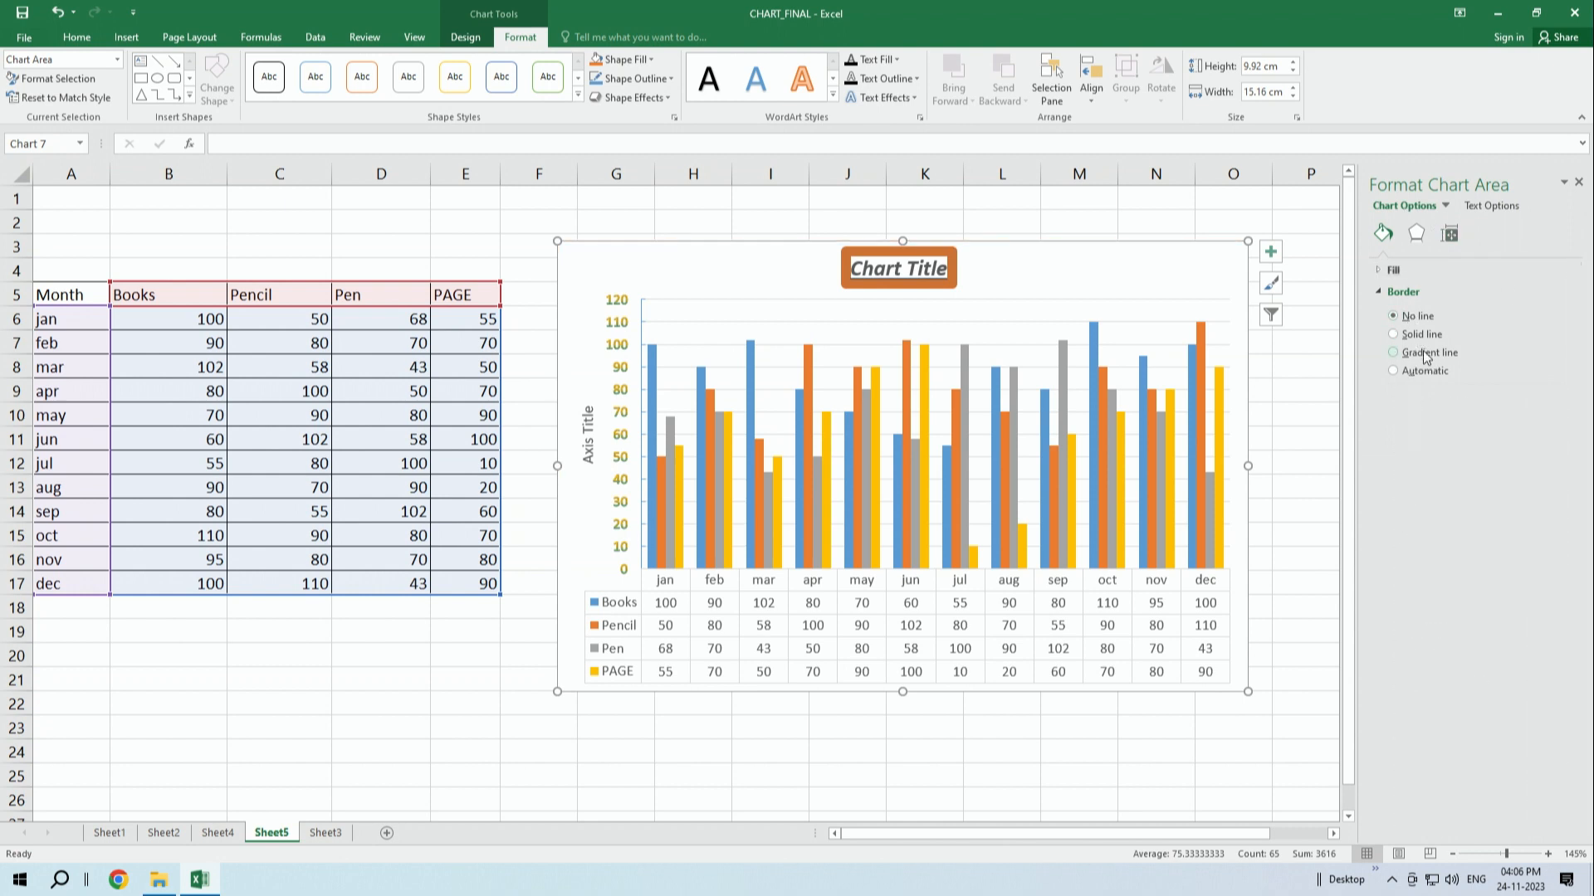
- Give the chart area a gradient line border using the orange radial preset gradient
{"action": "left_click", "coordinate": [1421, 352]}
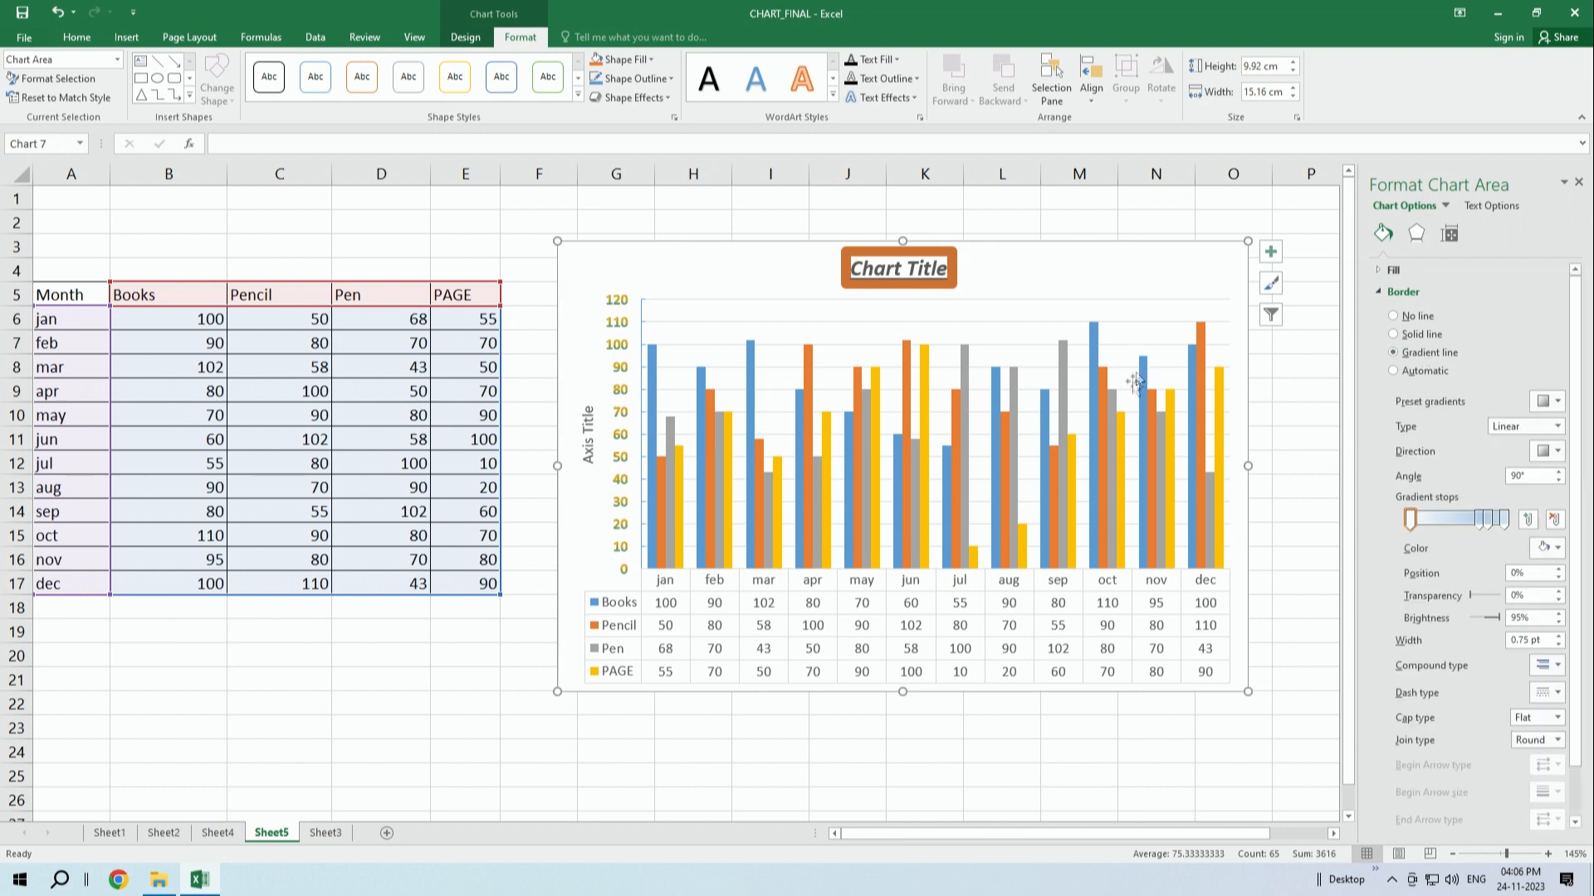
{"action": "left_click", "coordinate": [1548, 400]}
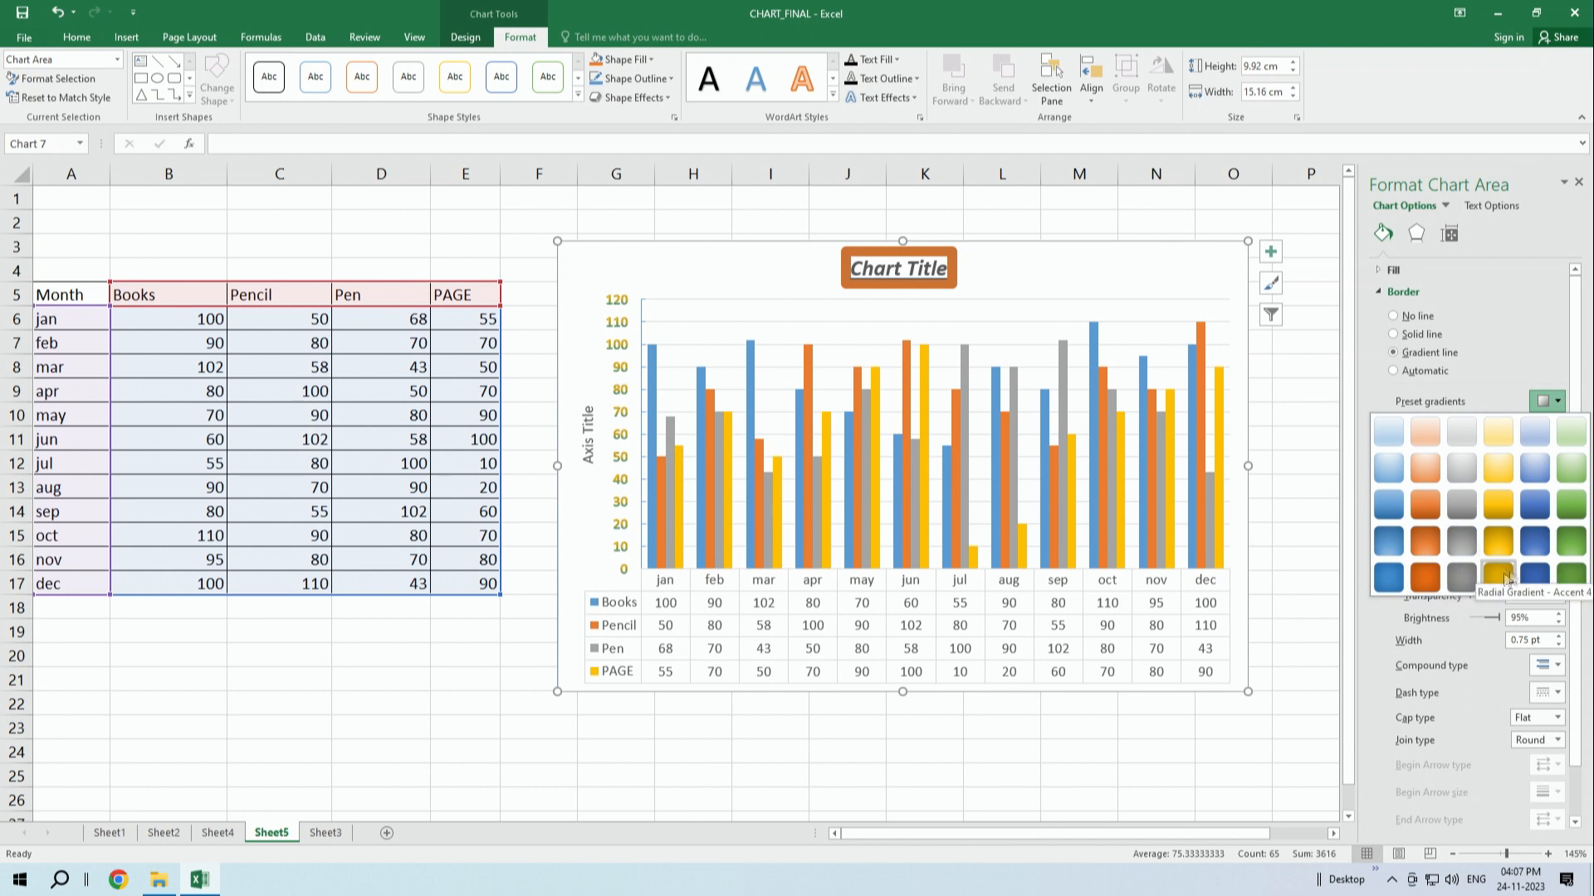
{"action": "left_click", "coordinate": [1425, 579]}
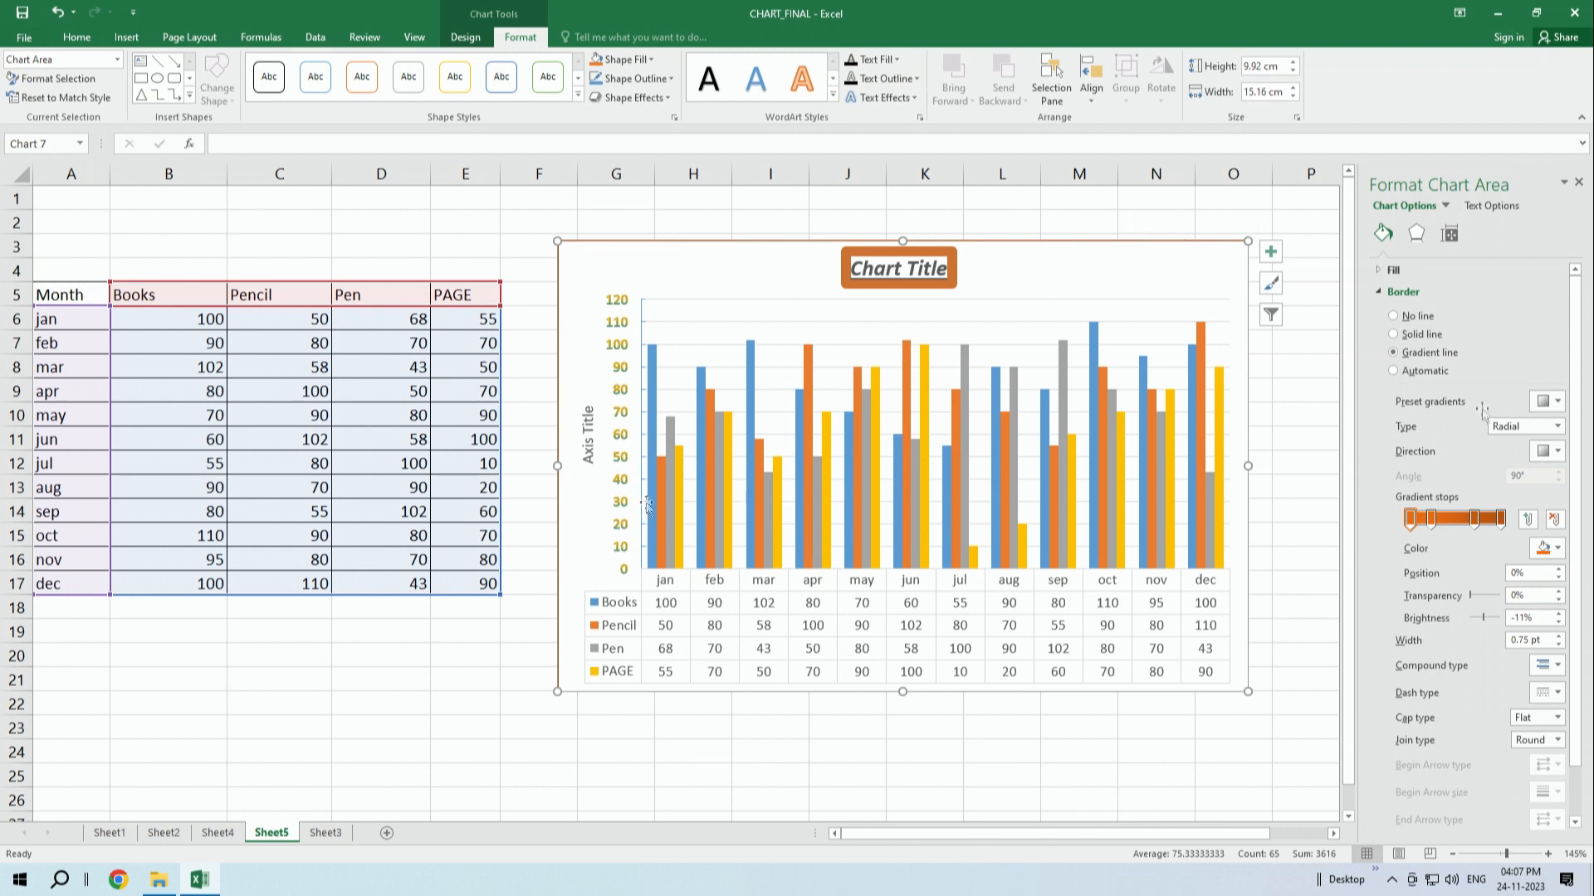
- Set the chart area border's first gradient stop to position 11%, transparency 20% and brightness -14%
{"action": "left_click", "coordinate": [1557, 571]}
{"action": "left_click", "coordinate": [1557, 571]}
{"action": "left_click", "coordinate": [1557, 571]}
{"action": "left_click", "coordinate": [1557, 571]}
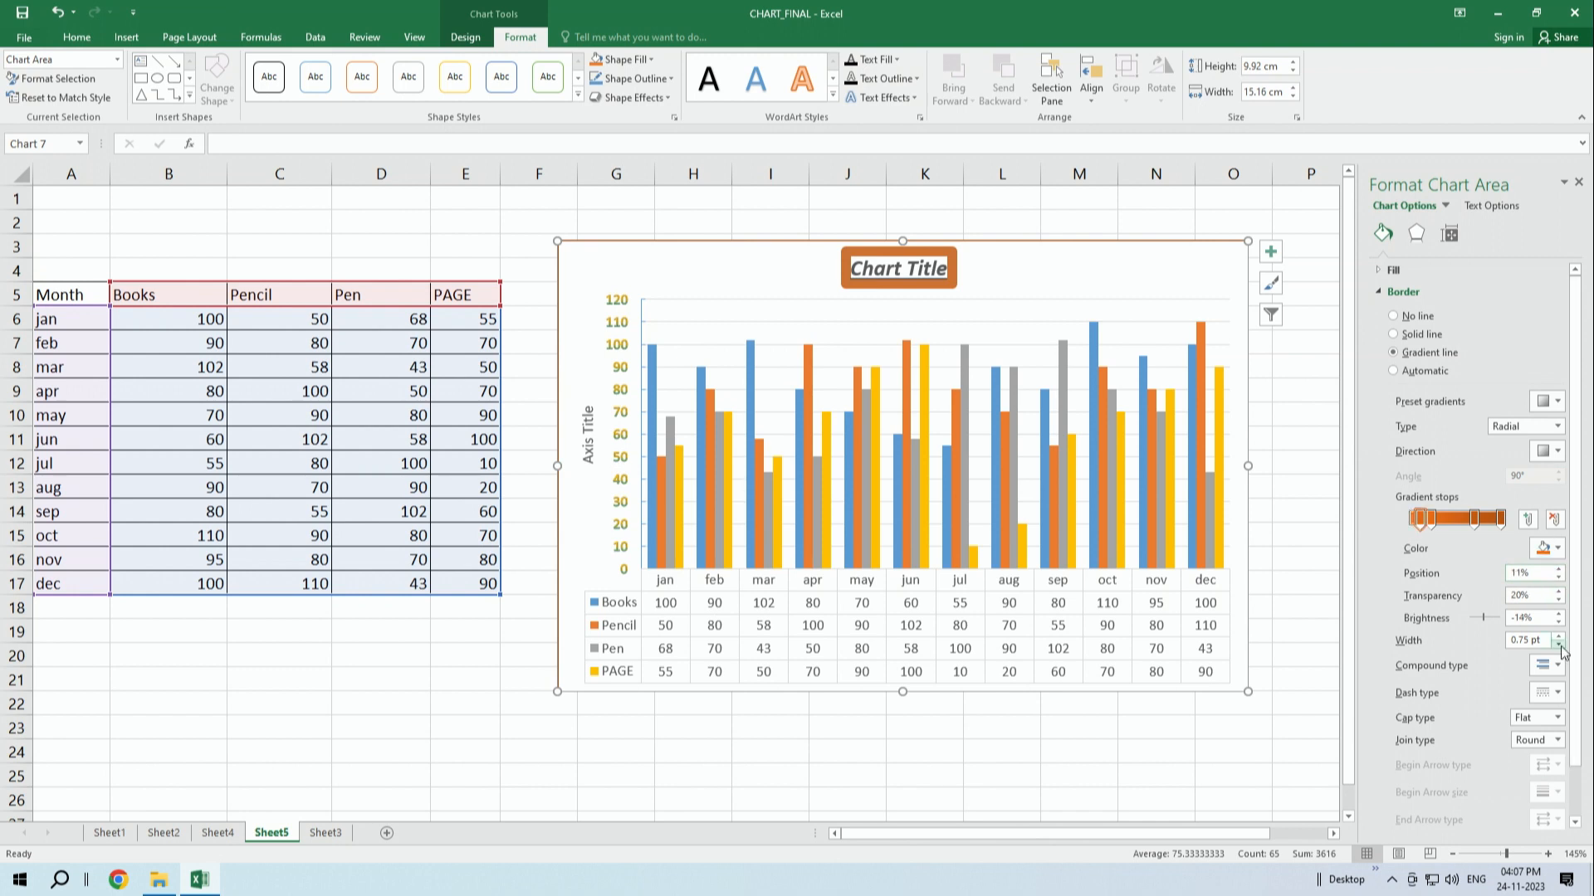
- Increase the width of the chart area's gradient border to 5.25 pt
{"action": "left_click", "coordinate": [1558, 637]}
{"action": "left_click", "coordinate": [1558, 638]}
{"action": "left_click", "coordinate": [1558, 638]}
{"action": "left_click", "coordinate": [1559, 637]}
{"action": "left_click", "coordinate": [1559, 637]}
{"action": "left_click", "coordinate": [1558, 638]}
{"action": "left_click", "coordinate": [1558, 638]}
{"action": "left_click", "coordinate": [1559, 638]}
{"action": "left_click", "coordinate": [1559, 638]}
{"action": "left_click", "coordinate": [1559, 637]}
{"action": "left_click", "coordinate": [1560, 637]}
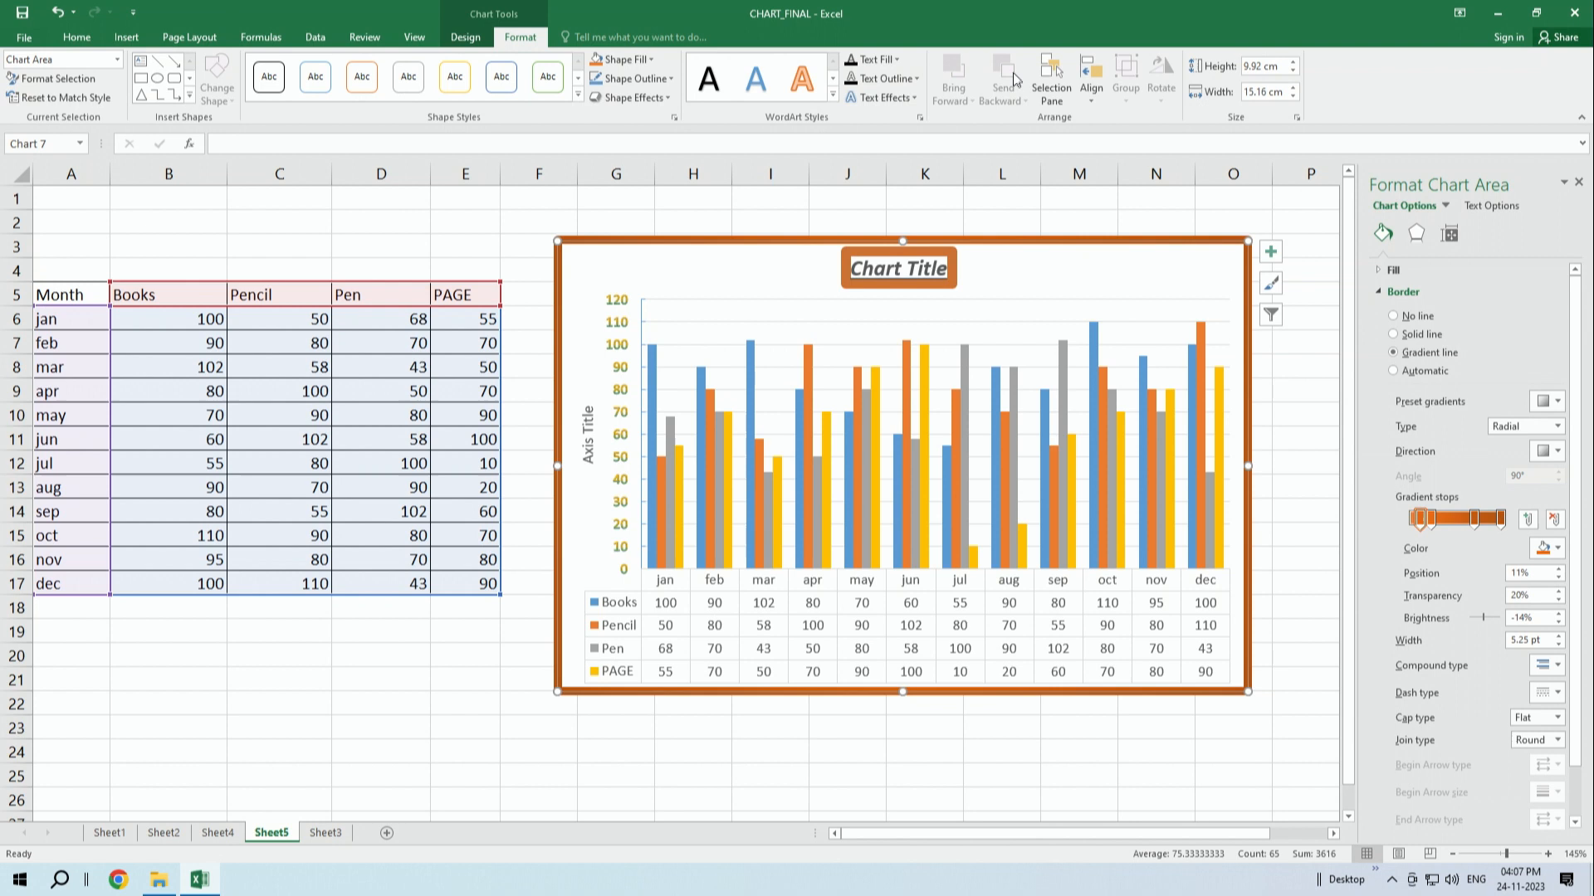
- Give the chart's data table a solid dark blue border
{"action": "left_click", "coordinate": [884, 648]}
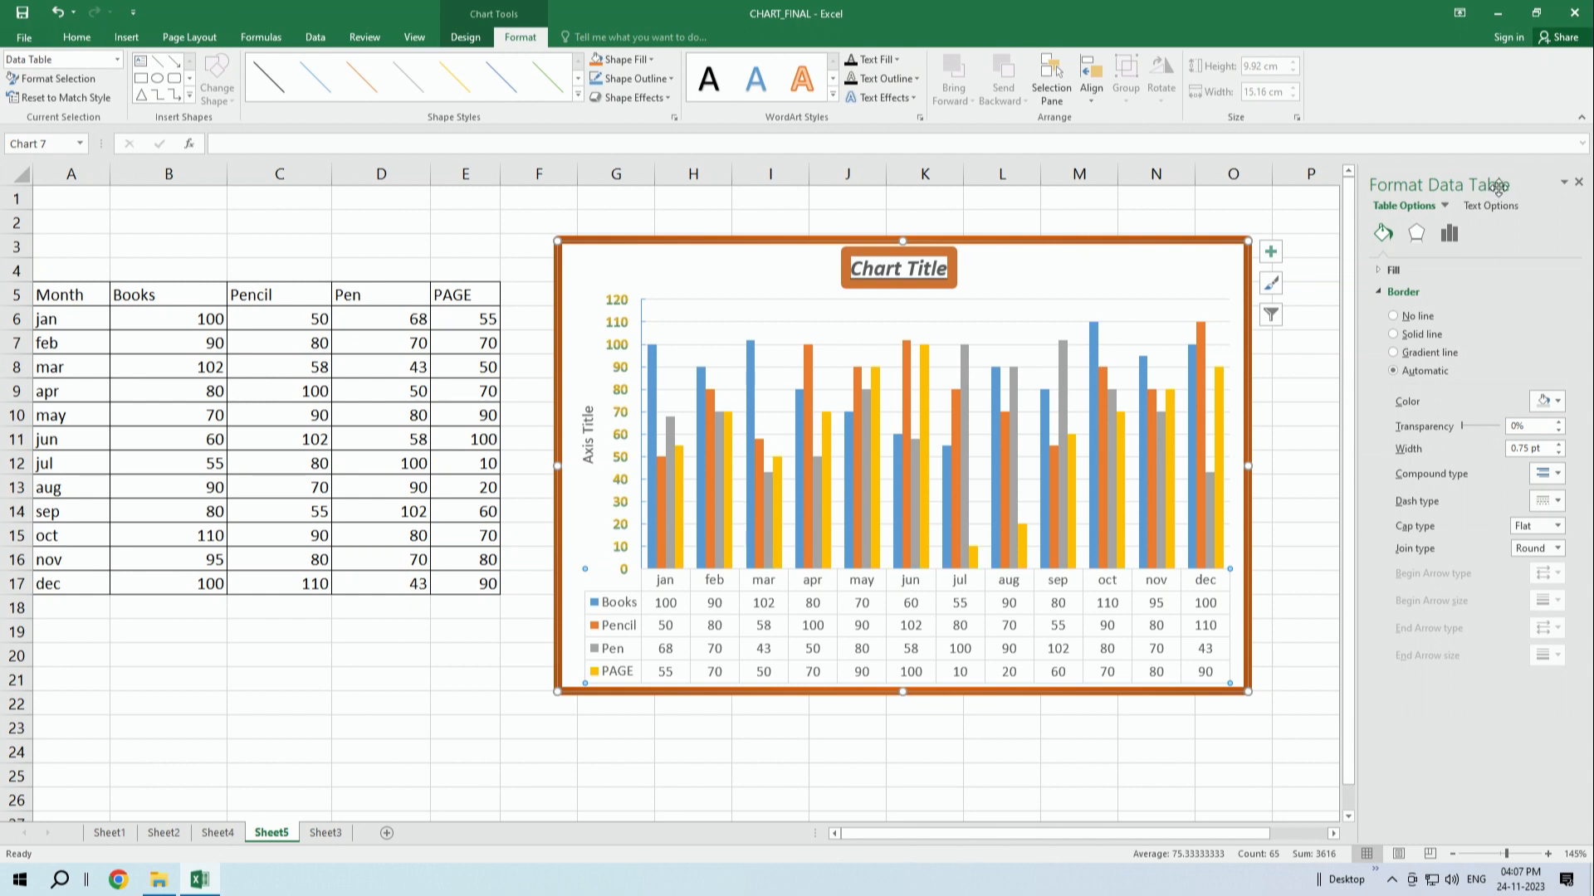
{"action": "left_click", "coordinate": [1546, 400]}
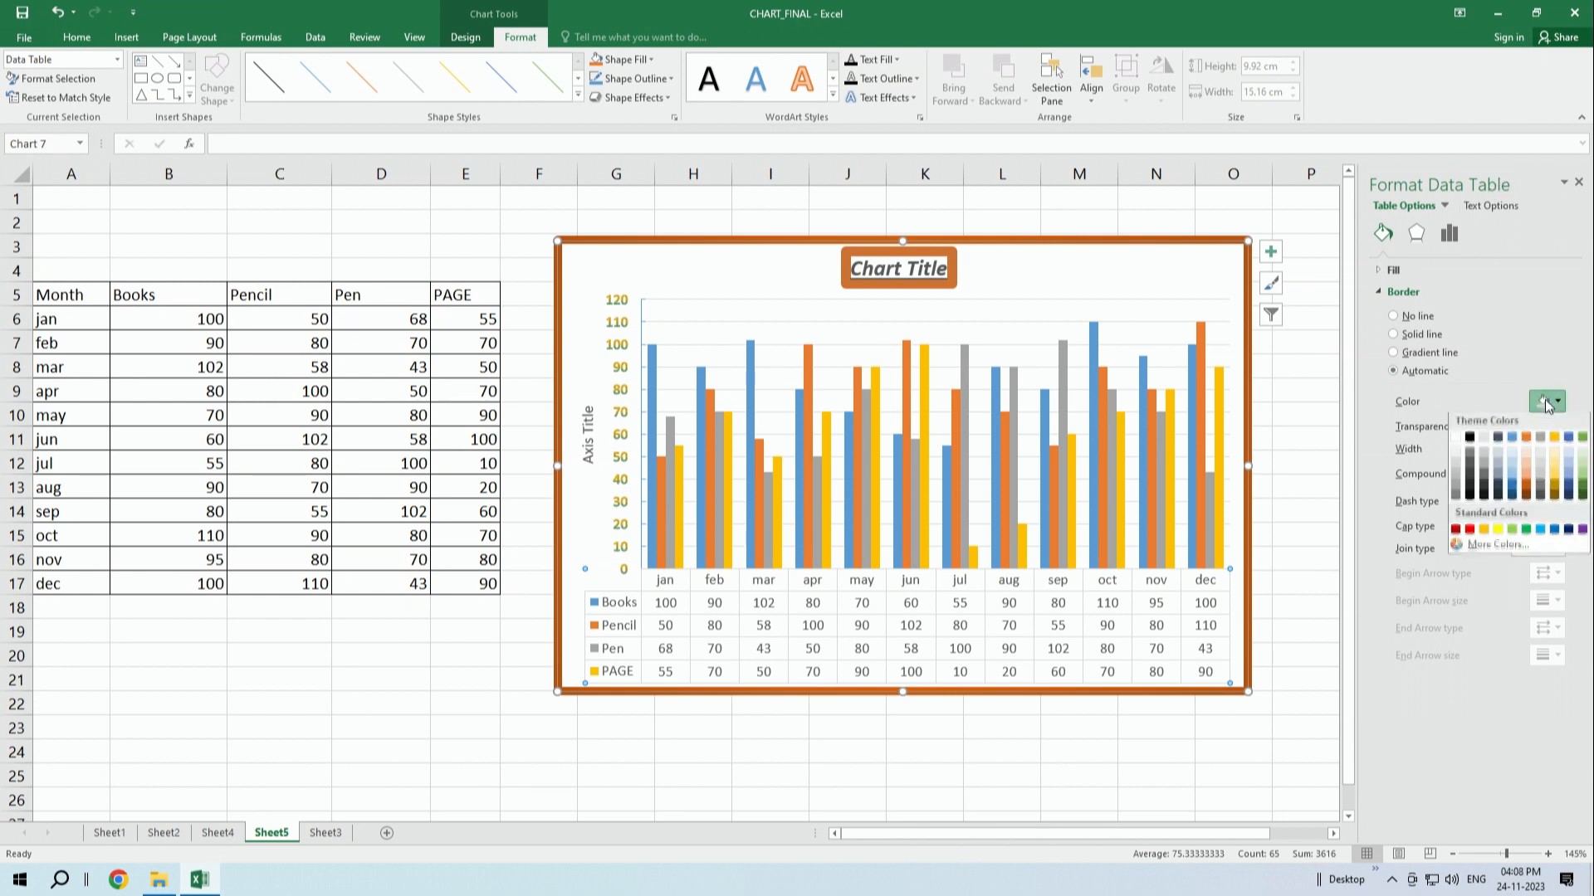
{"action": "left_click", "coordinate": [1529, 531]}
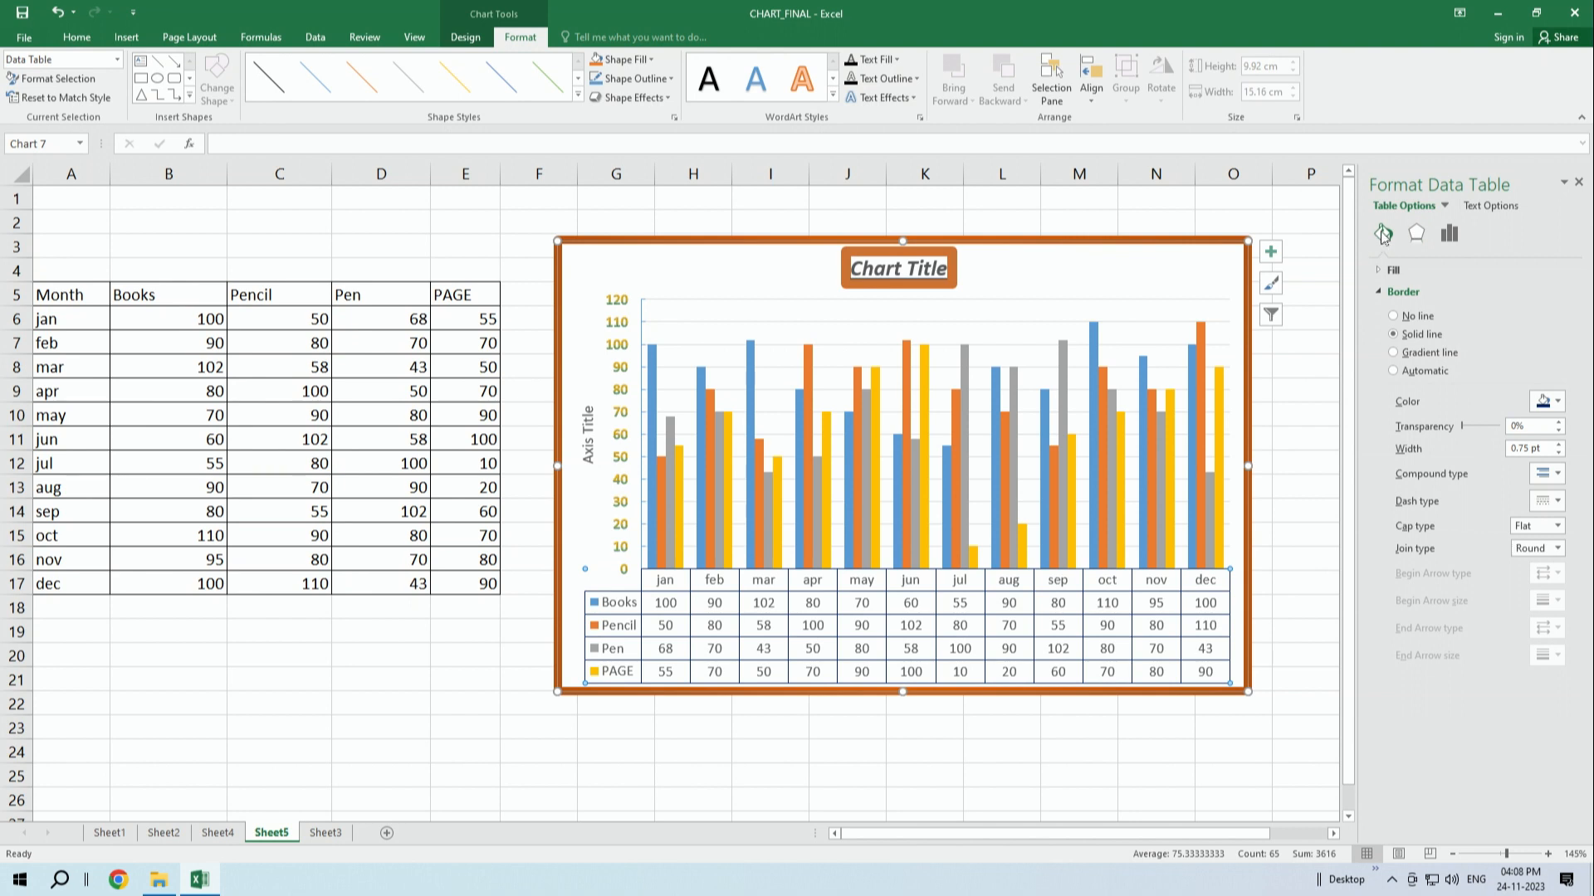
- Try turning the data table's horizontal, vertical and outline borders off and back on
{"action": "left_click", "coordinate": [1449, 233]}
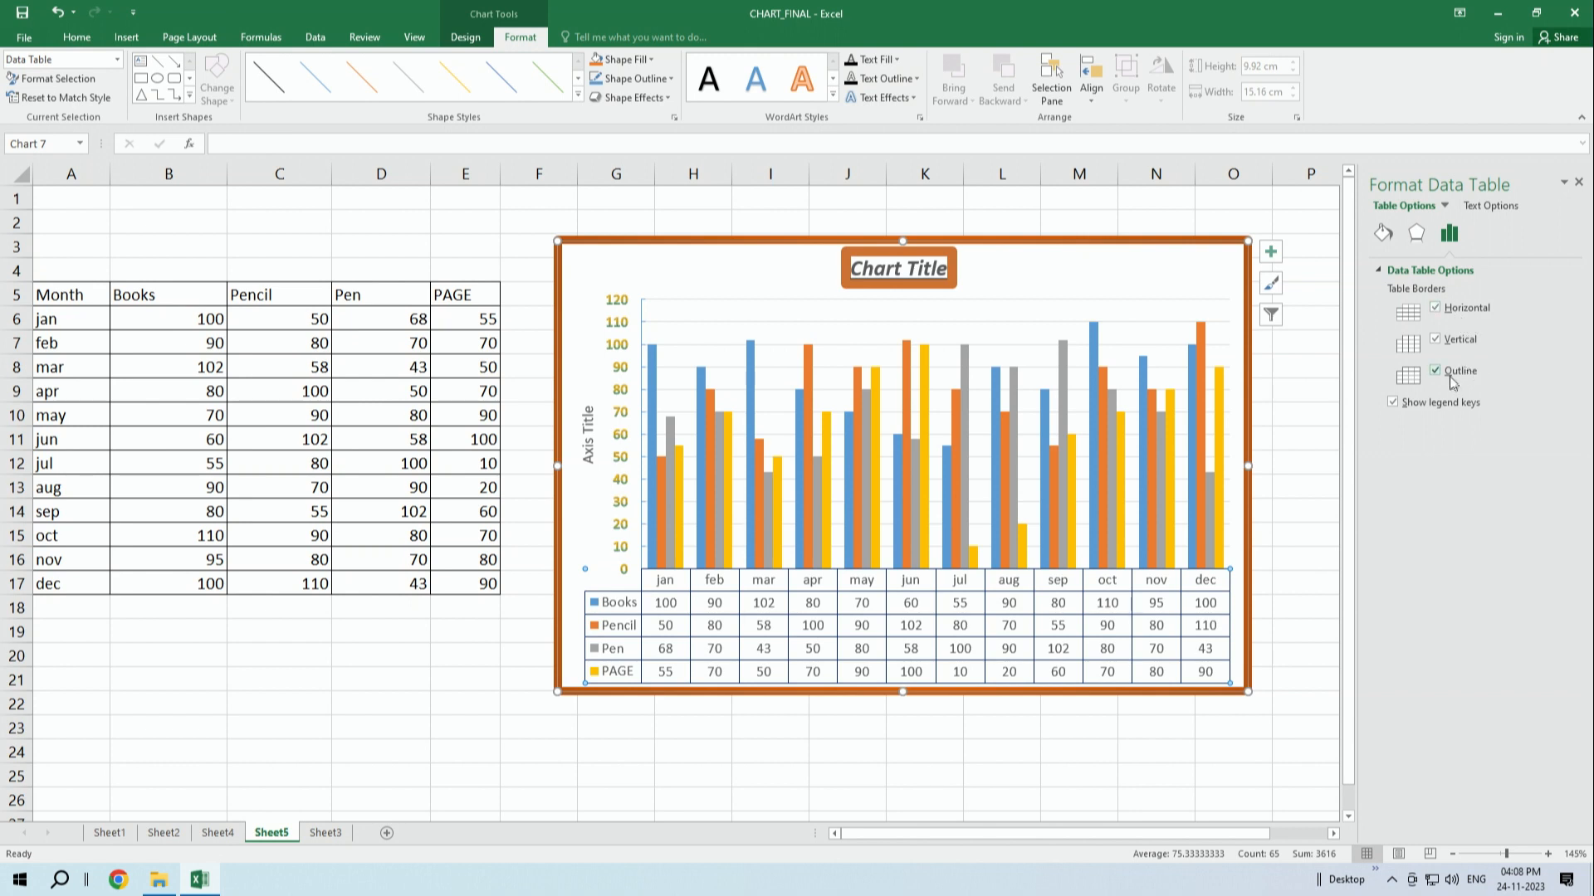
{"action": "left_click", "coordinate": [1437, 309]}
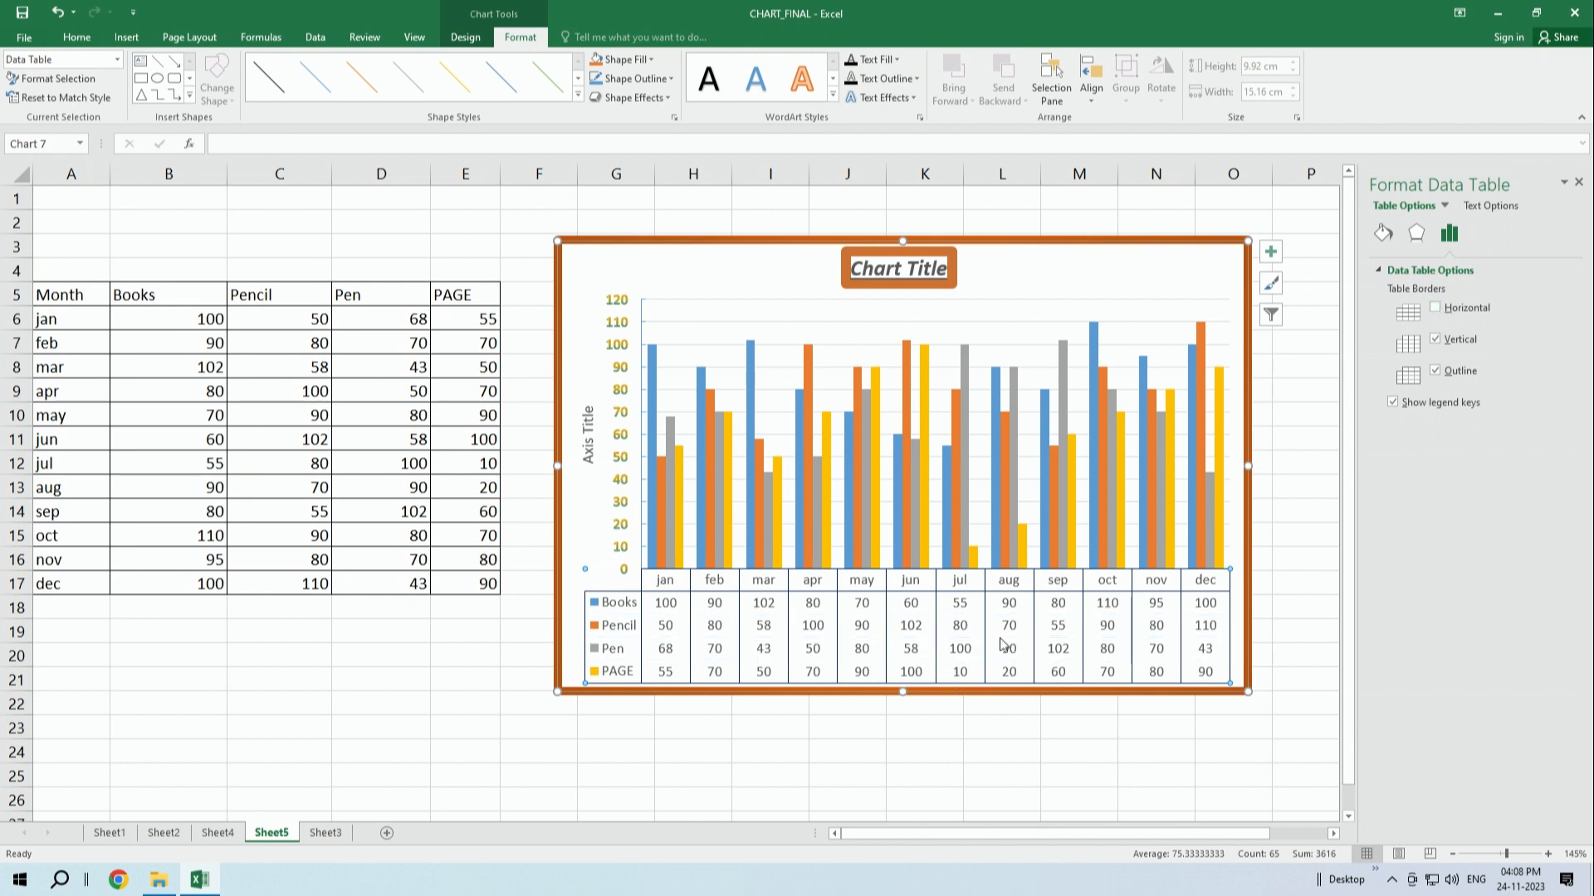
{"action": "left_click", "coordinate": [1461, 342]}
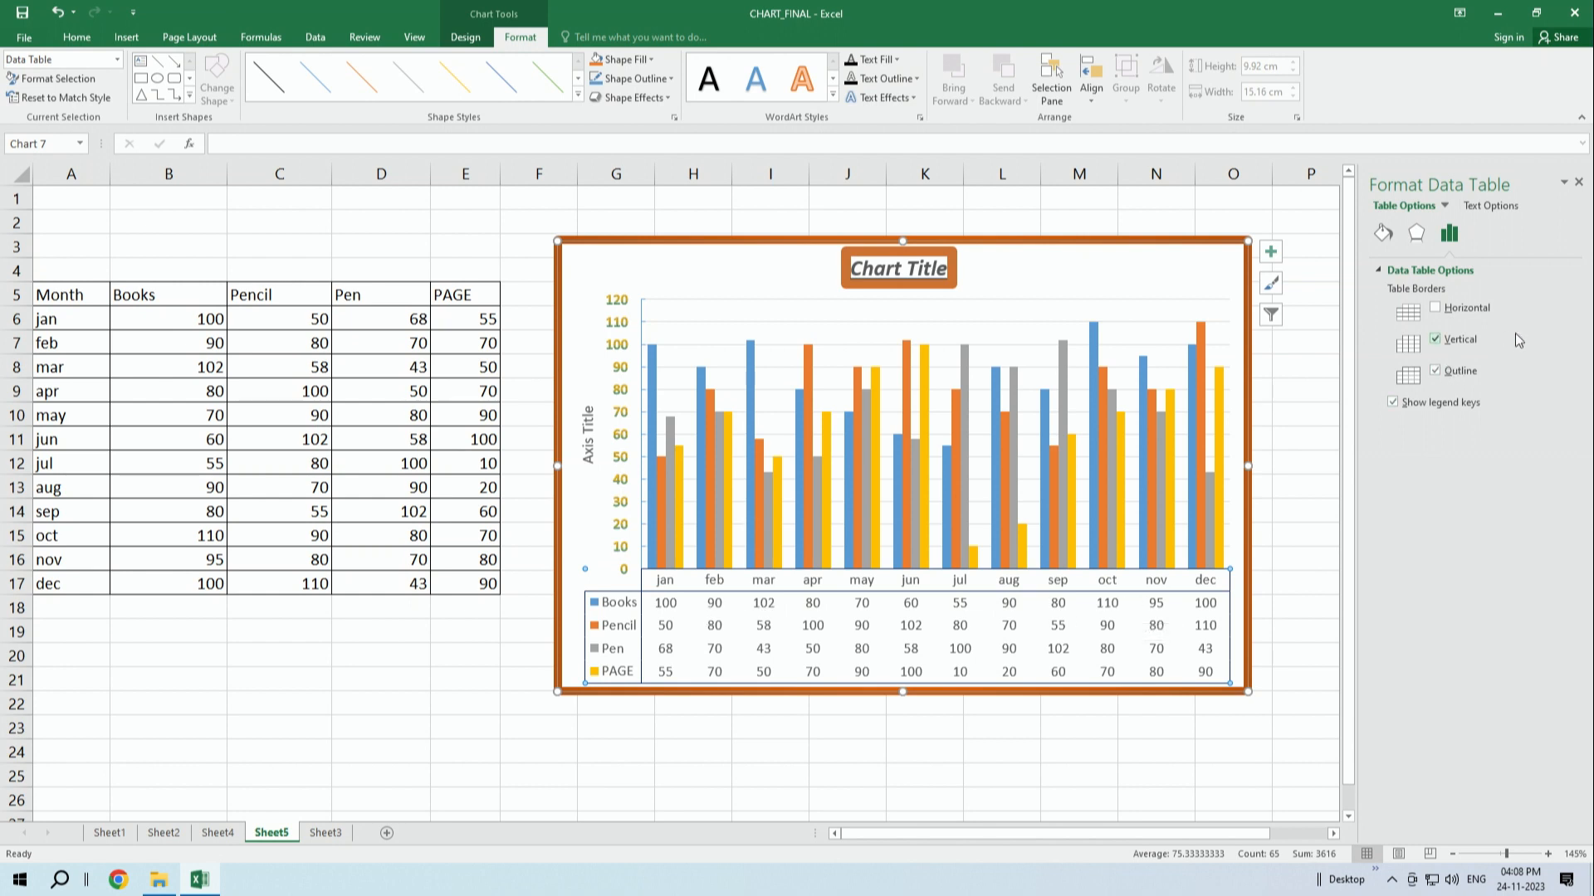
{"action": "left_click", "coordinate": [1435, 308]}
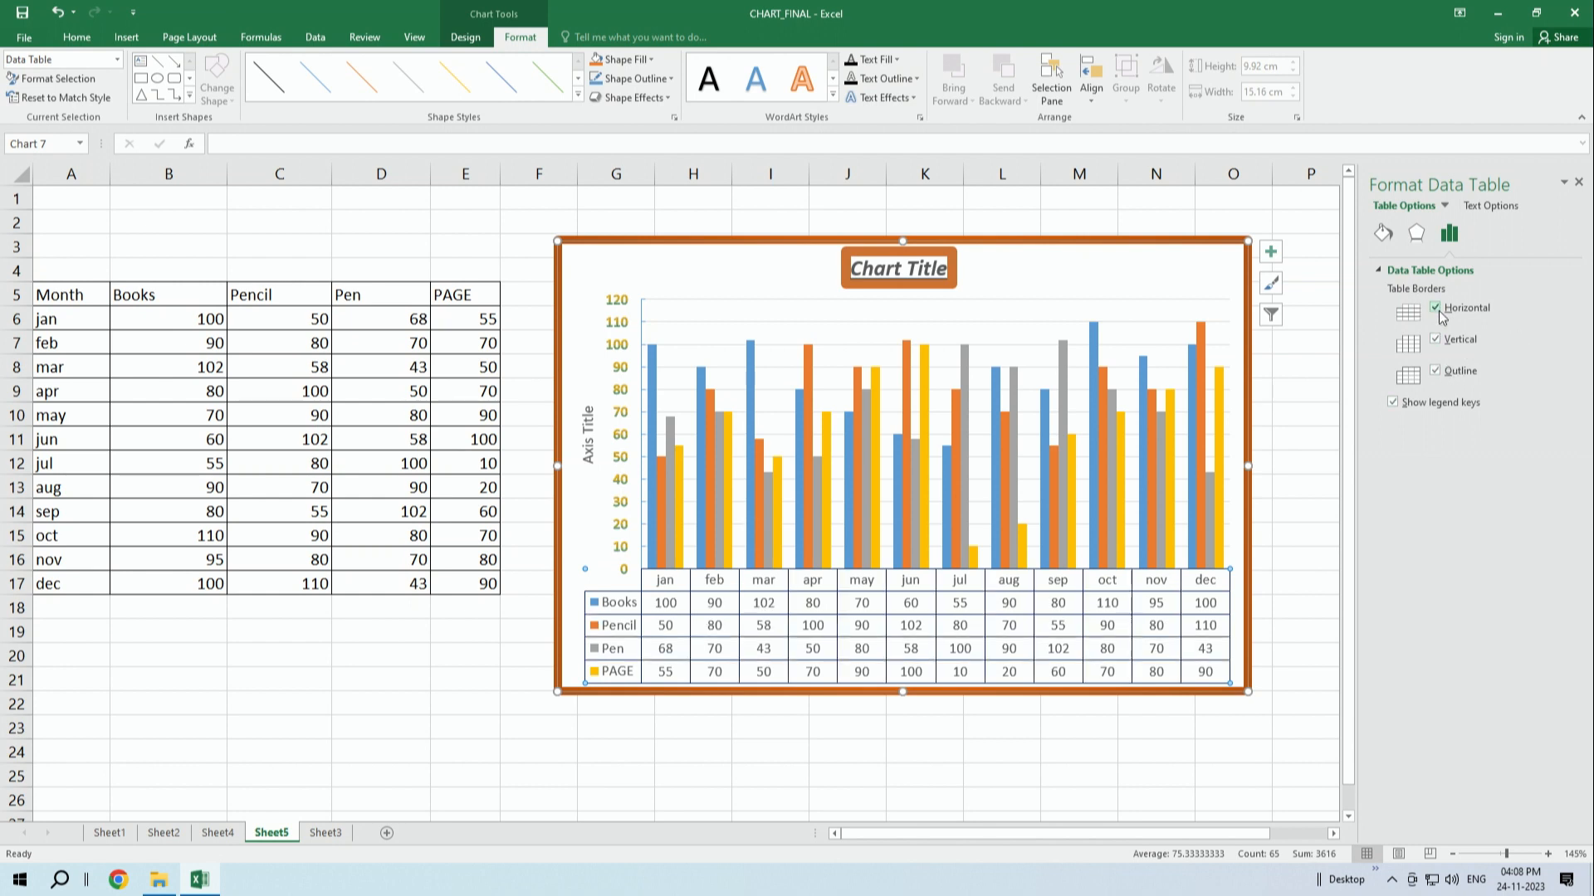
{"action": "left_click", "coordinate": [1455, 370]}
{"action": "left_click", "coordinate": [1455, 375]}
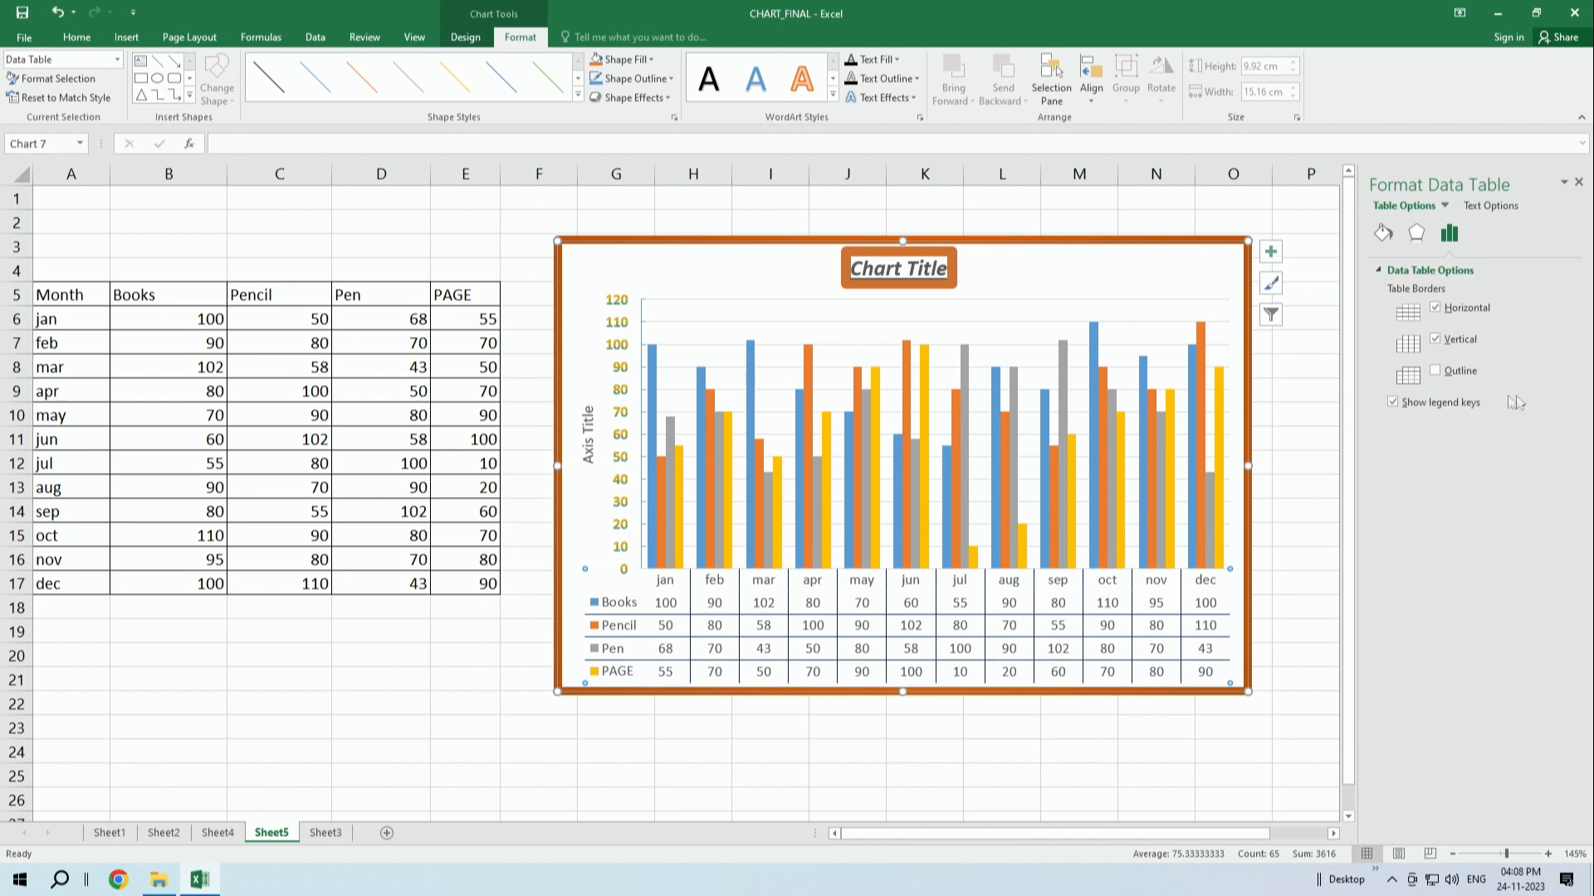
{"action": "left_click", "coordinate": [1457, 381]}
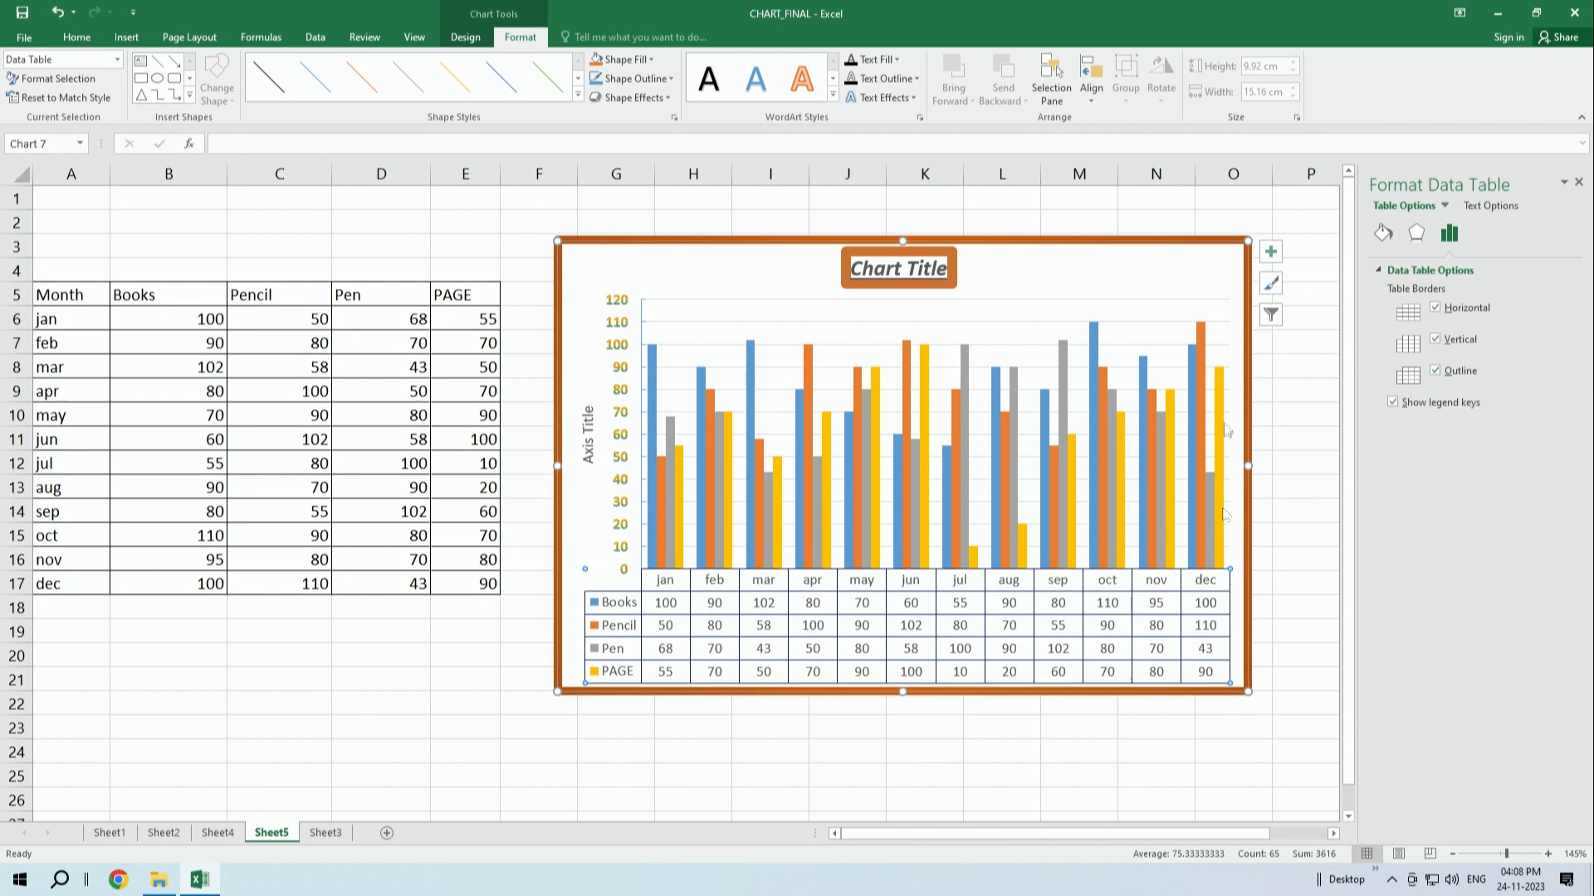
- Give the data table text a solid green outline
{"action": "left_click", "coordinate": [1507, 209]}
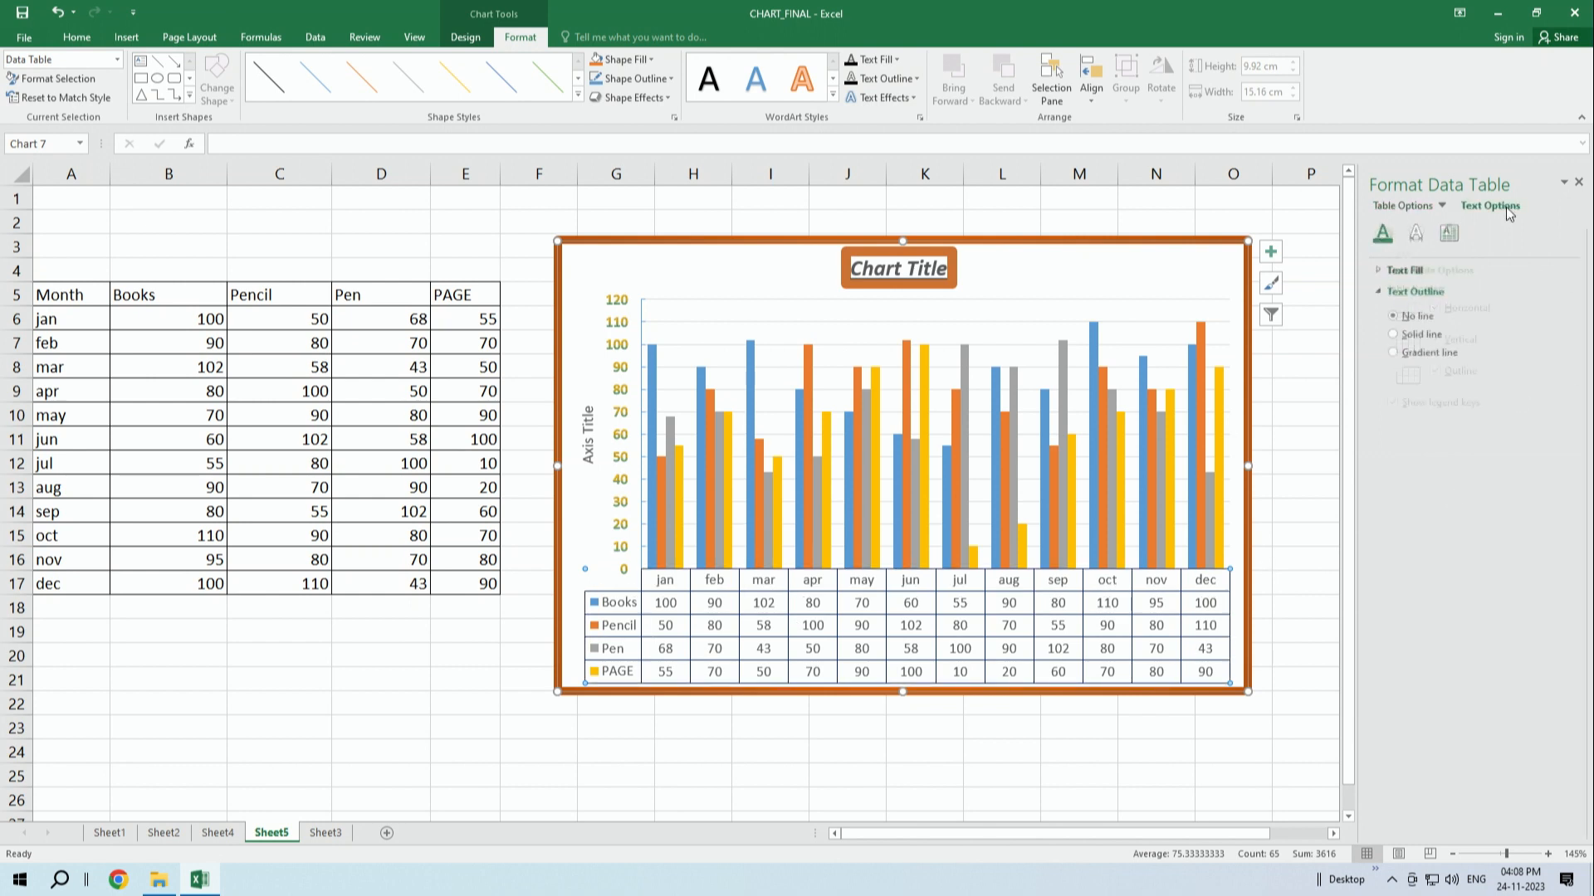
{"action": "left_click", "coordinate": [1413, 332]}
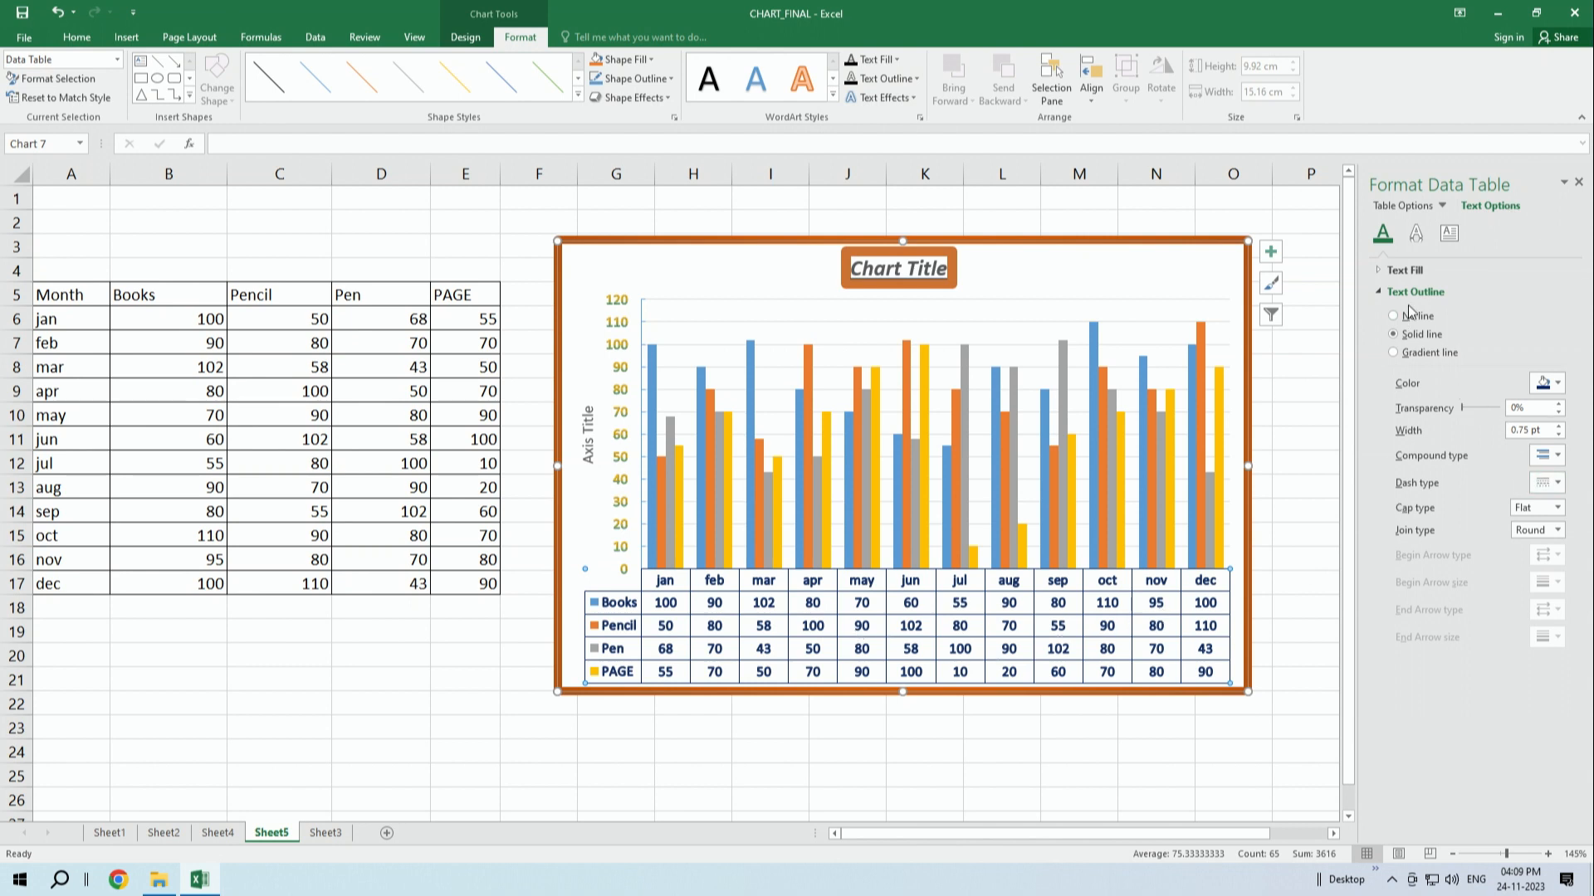
{"action": "left_click", "coordinate": [1547, 382]}
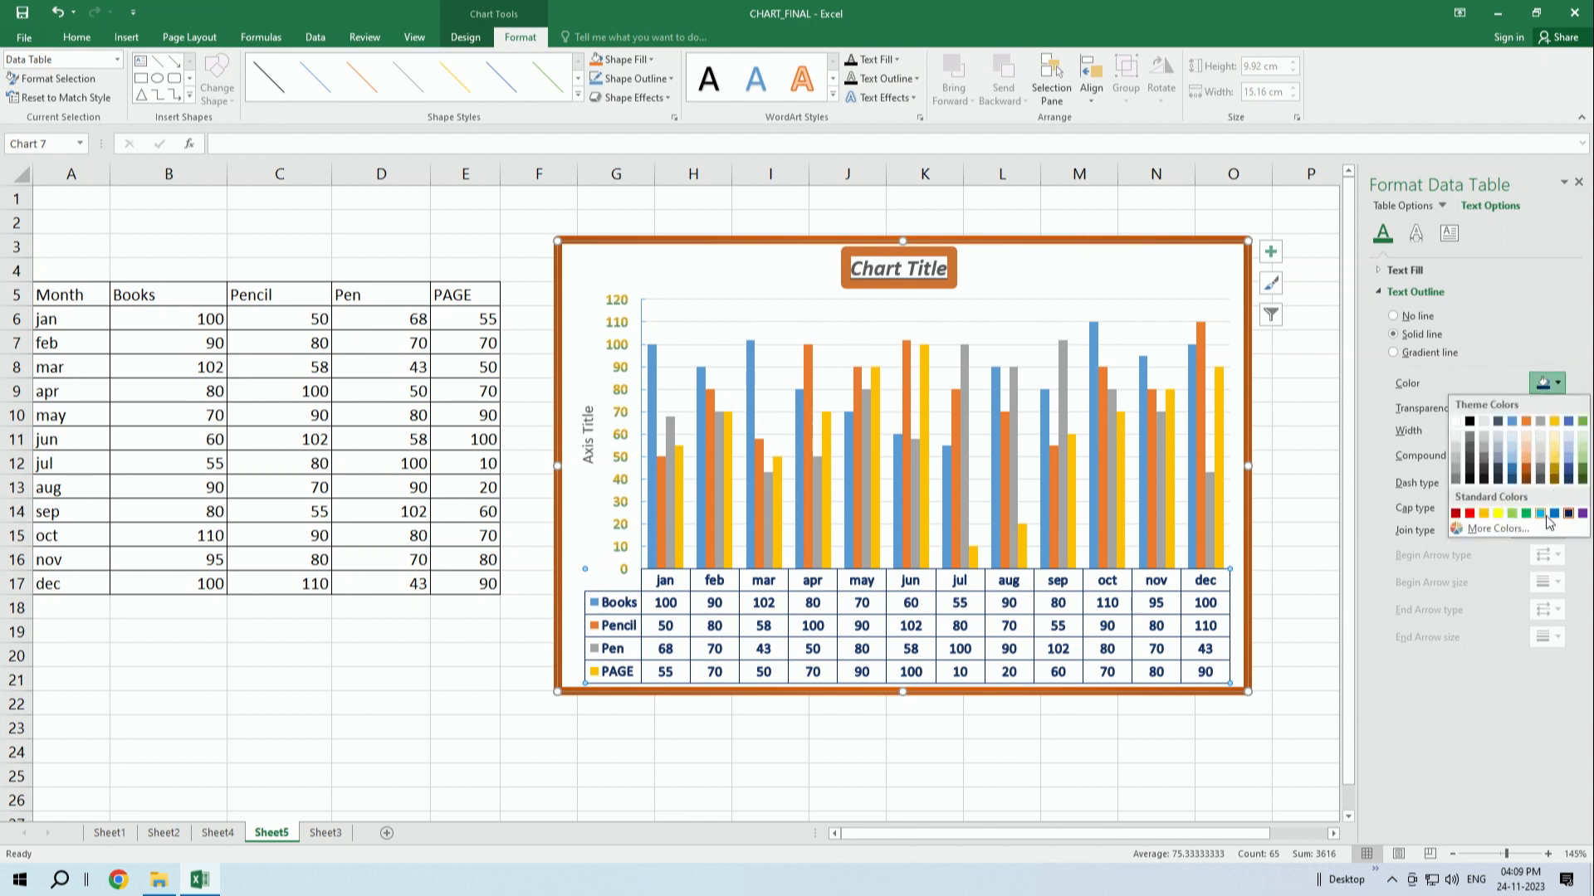
{"action": "left_click", "coordinate": [1526, 513]}
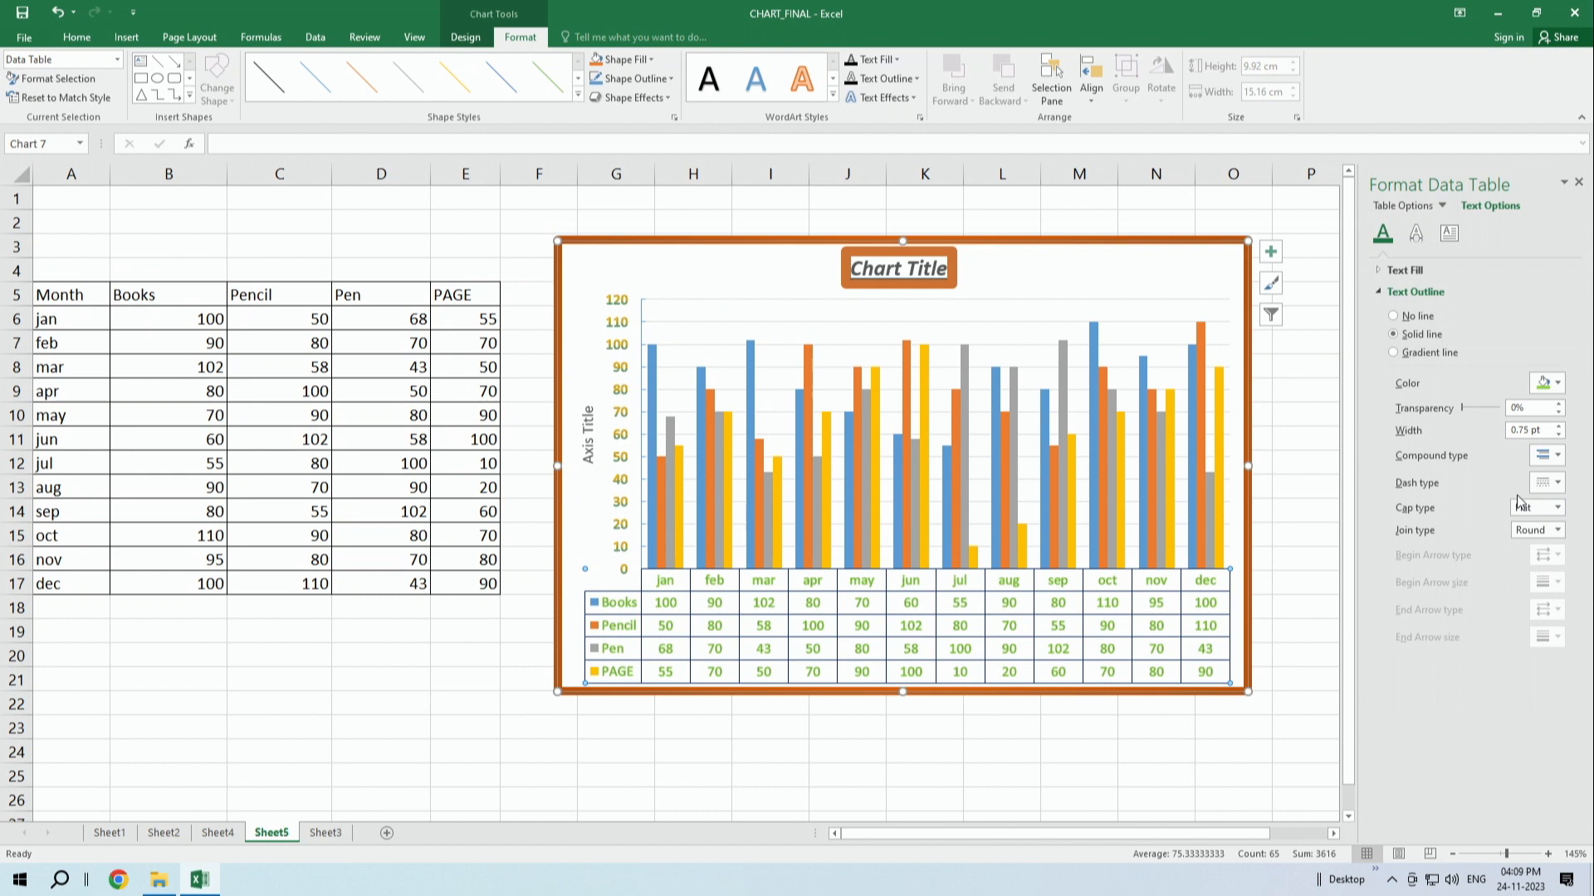
- Set the data table text outline to 10% transparency and a width of 0.25 pt
{"action": "left_click", "coordinate": [1558, 403]}
{"action": "left_click", "coordinate": [1558, 425]}
{"action": "left_click", "coordinate": [1560, 427]}
{"action": "left_click", "coordinate": [1561, 427]}
{"action": "left_click", "coordinate": [1560, 427]}
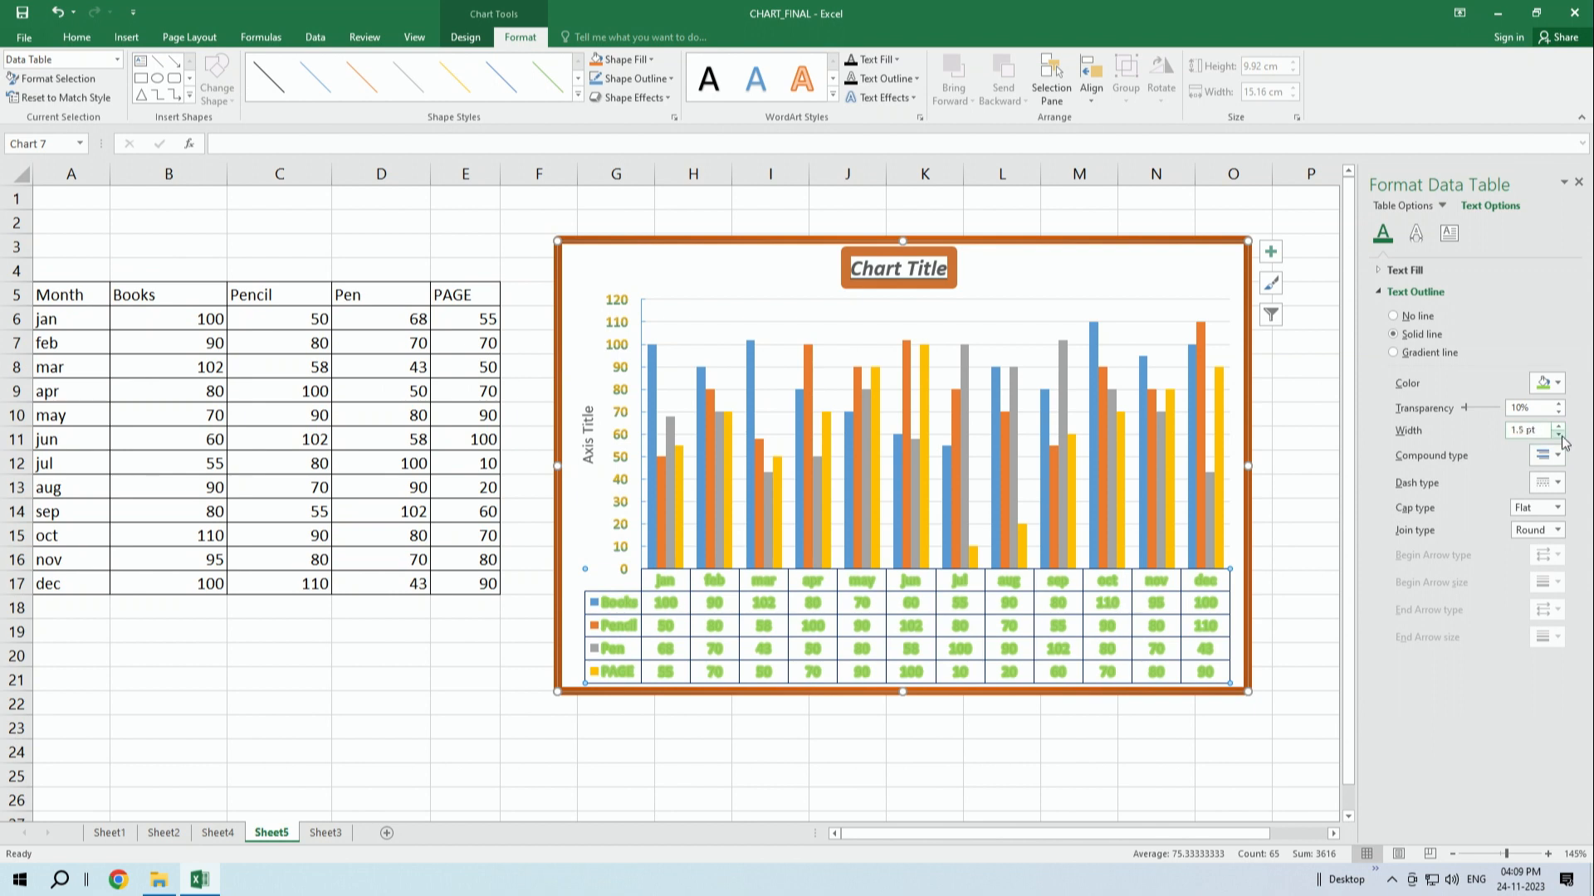
{"action": "left_click", "coordinate": [1559, 435]}
{"action": "left_click", "coordinate": [1559, 435]}
{"action": "left_click", "coordinate": [1559, 435]}
{"action": "left_click", "coordinate": [1560, 435]}
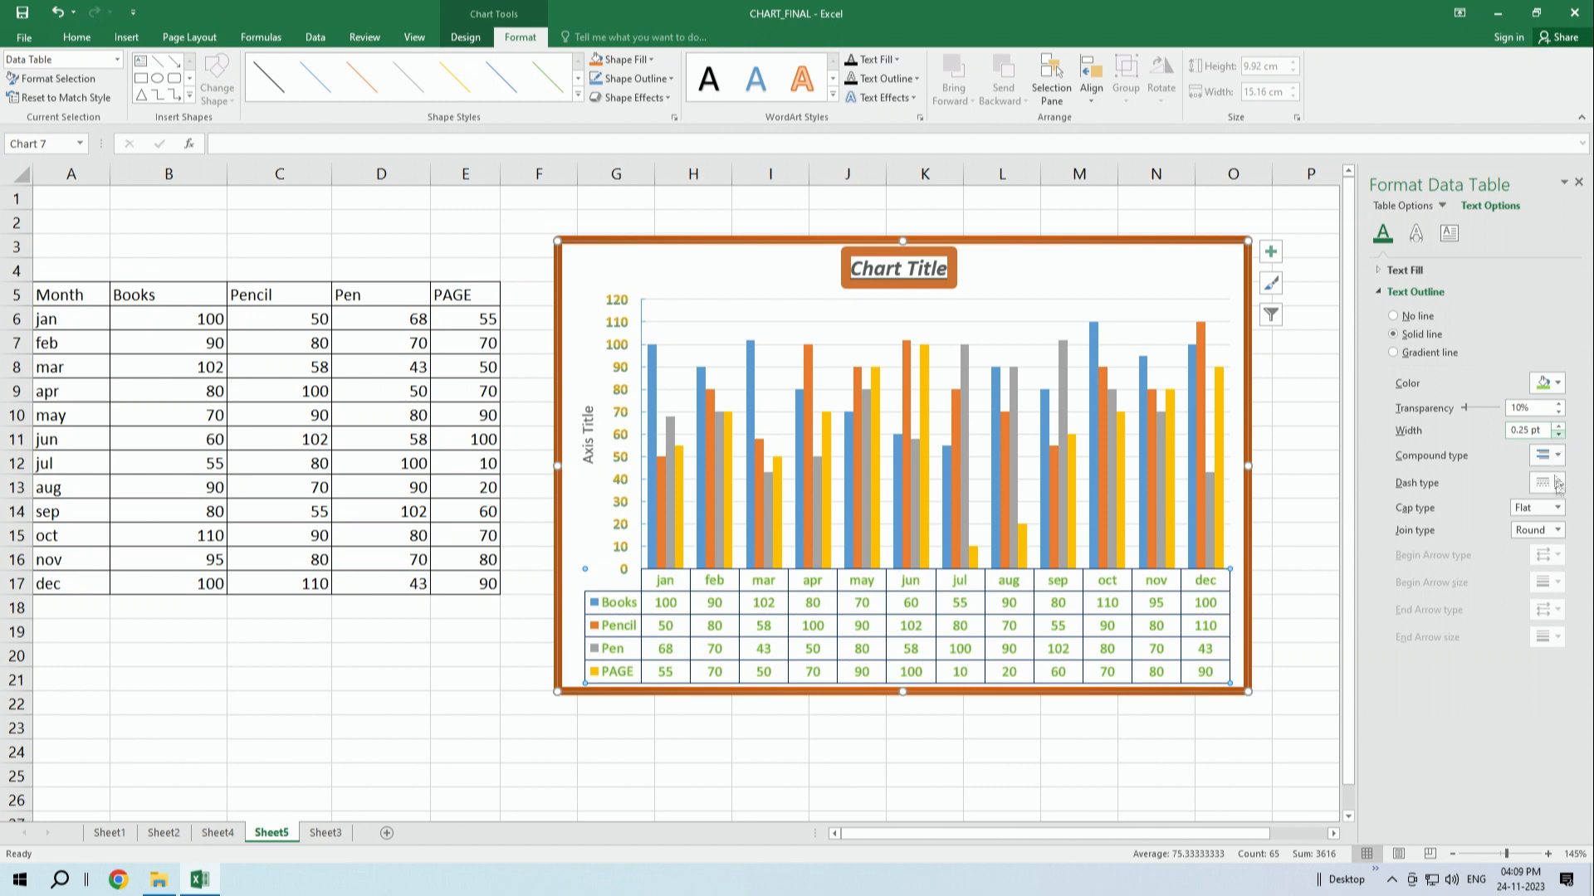
- Apply the thick-thin compound line to the data table's text outline and open the text effects settings
{"action": "left_click", "coordinate": [1562, 457]}
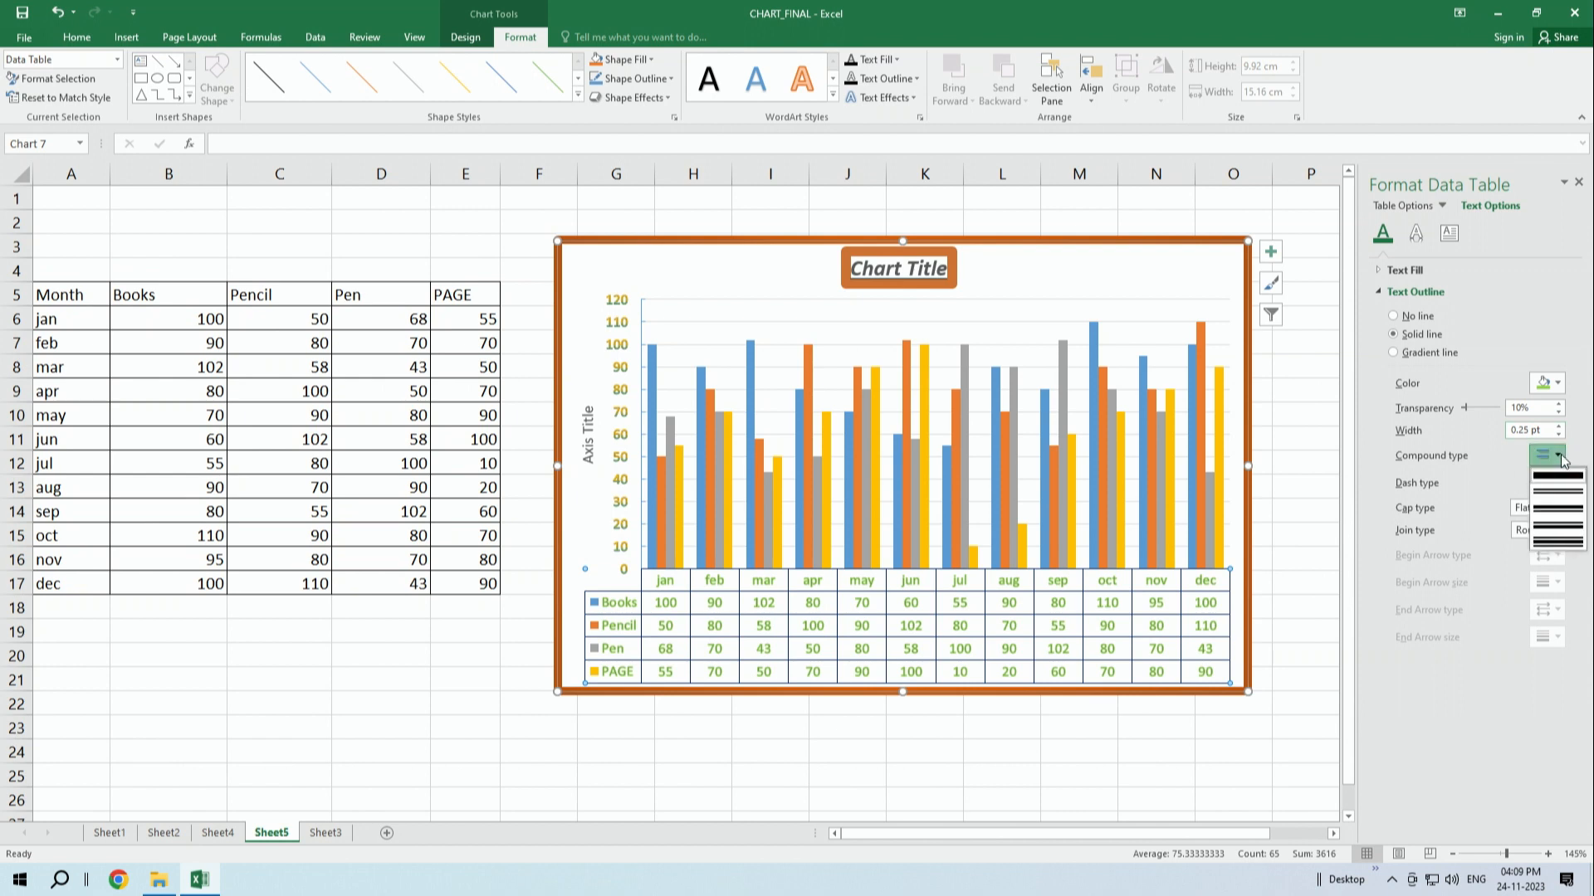
{"action": "left_click", "coordinate": [1567, 503]}
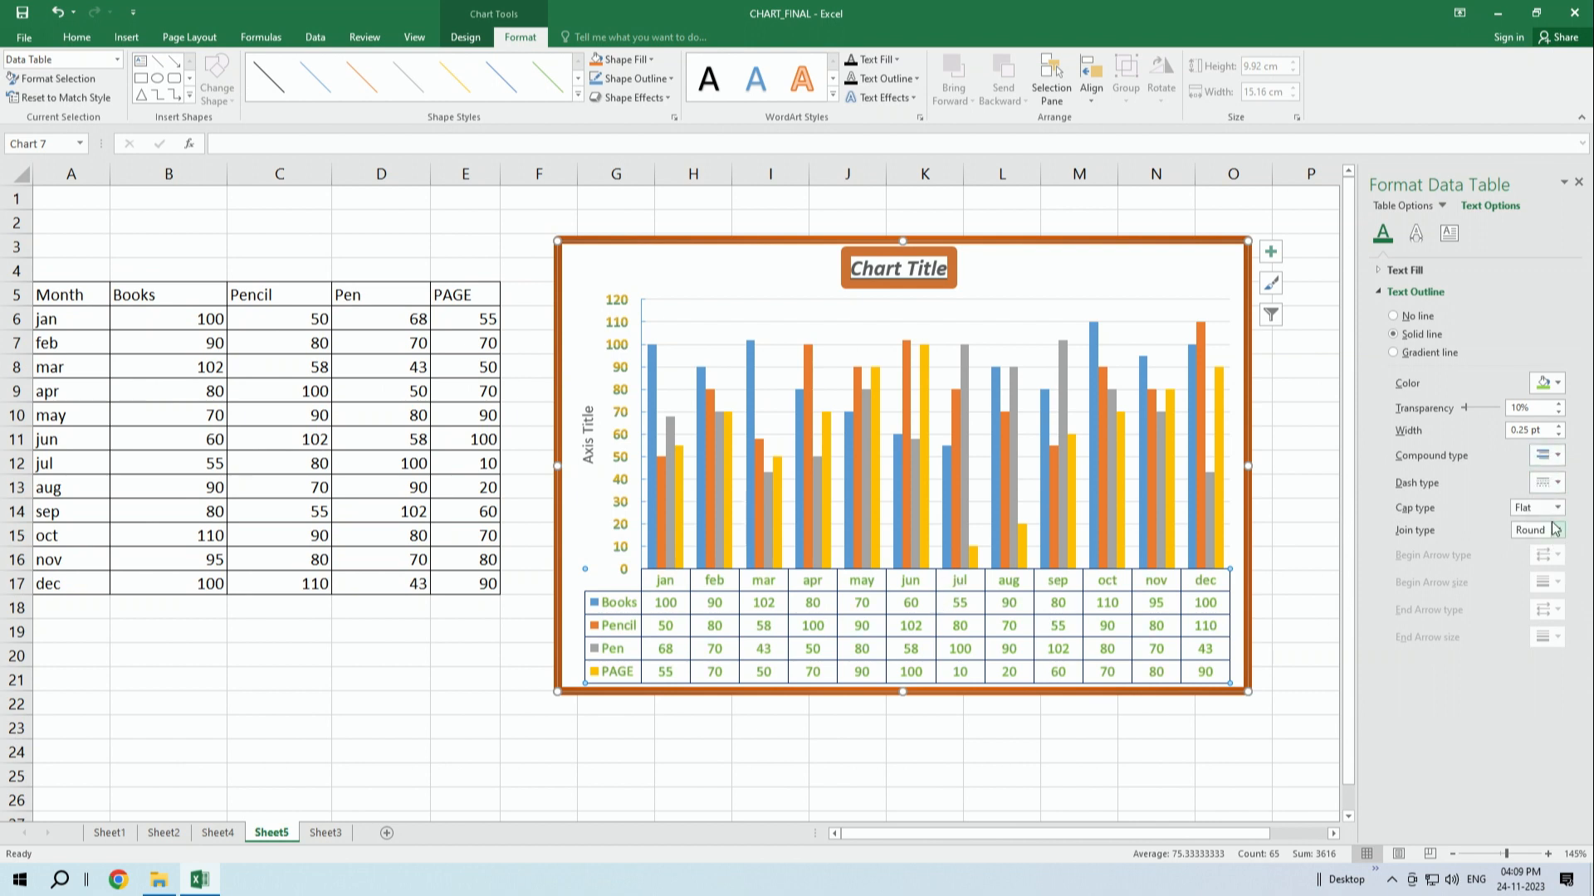
{"action": "left_click", "coordinate": [1416, 236]}
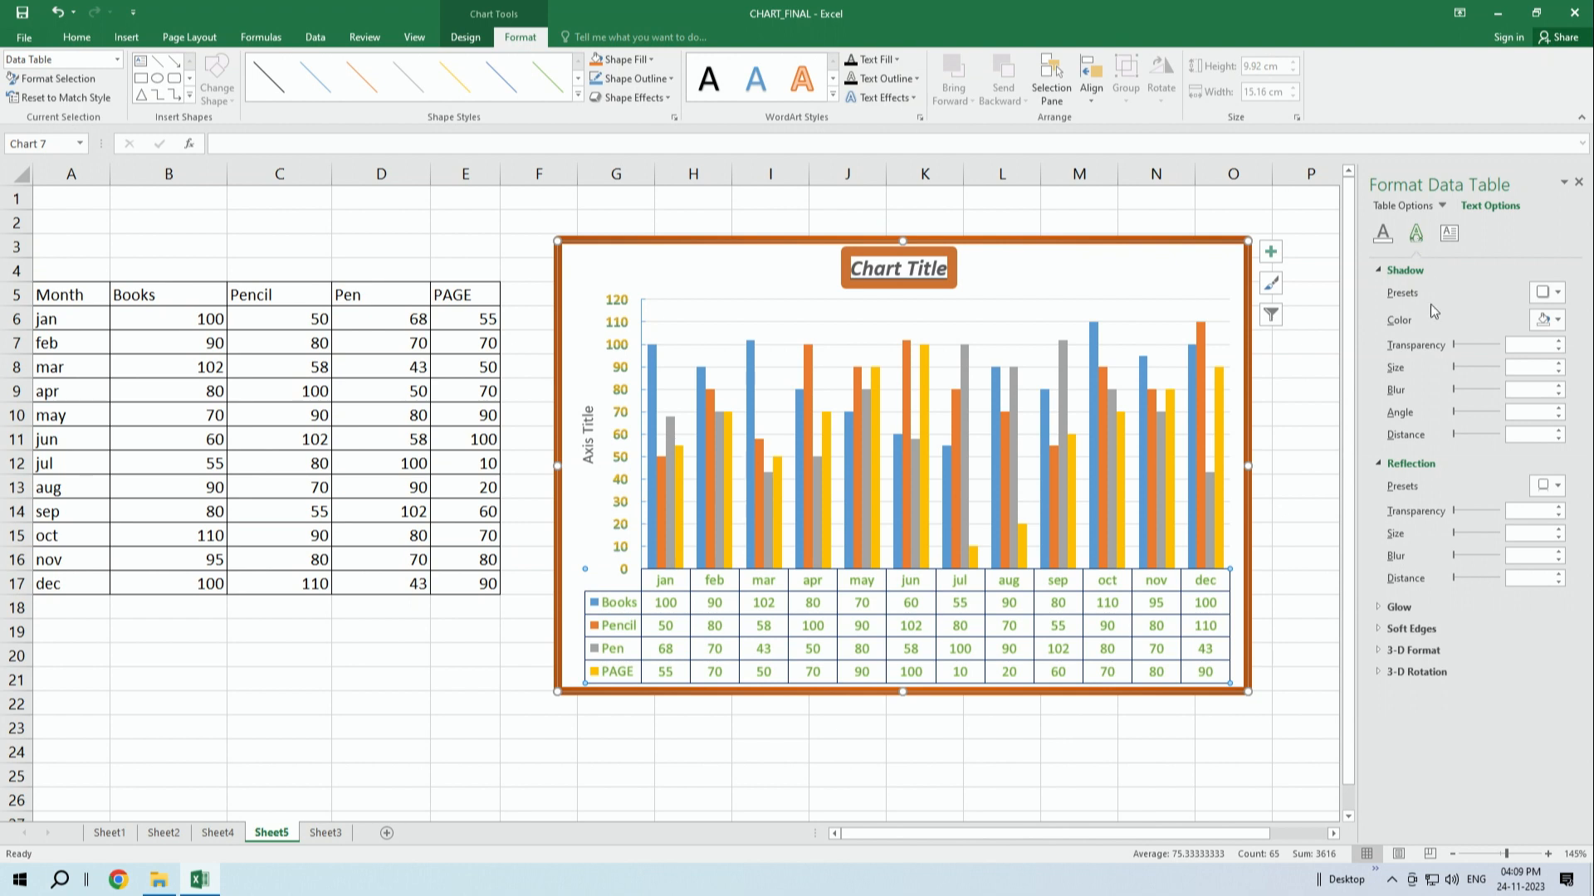